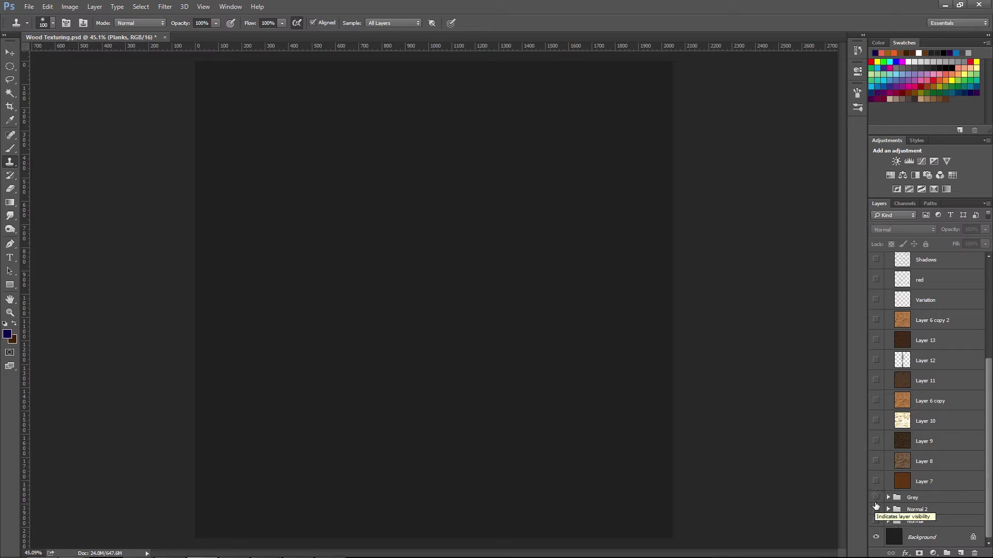
Preview the sculpted ZBrush wood-grain plane and its warm orange-brown painted plank texture in Photoshop.
left_click_drag(875, 506, 875, 325)
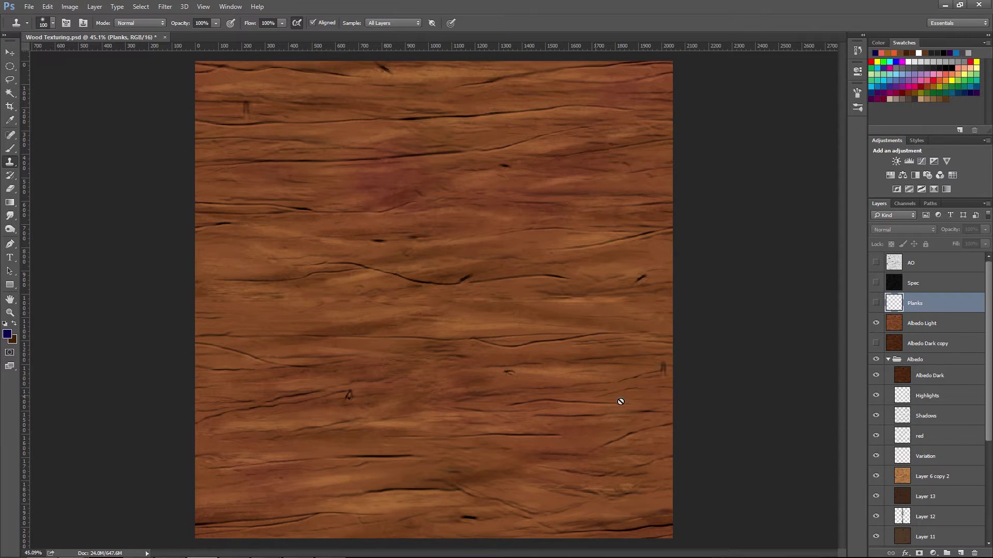
Pick a starting brush preset for the Brush tool and undo its test strokes on the wood.
key("b")
key("F5")
scroll(842, 238, "down", 1)
left_click(742, 247)
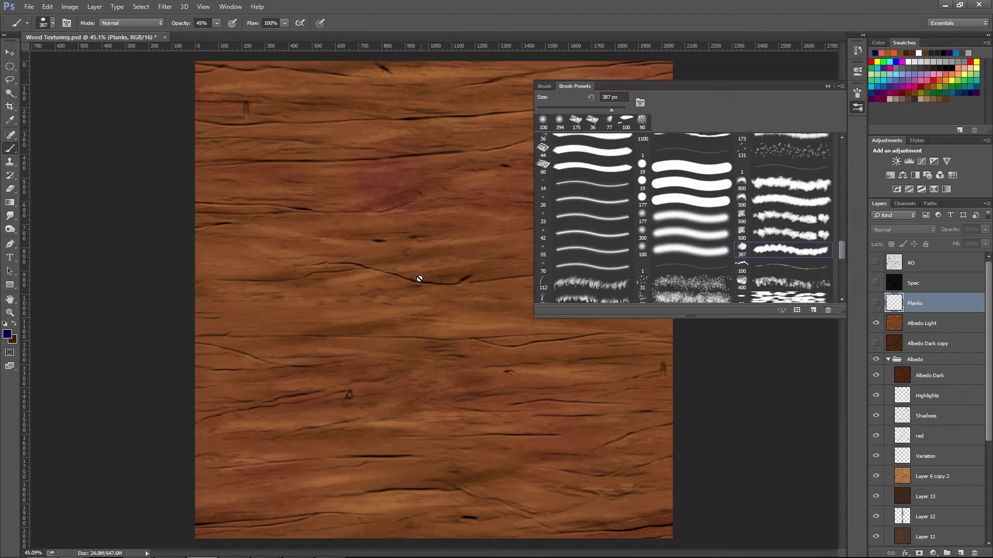
left_click_drag(416, 277, 481, 393)
left_click_drag(362, 217, 455, 243)
key("ctrl+alt+z")
key("ctrl+alt+z")
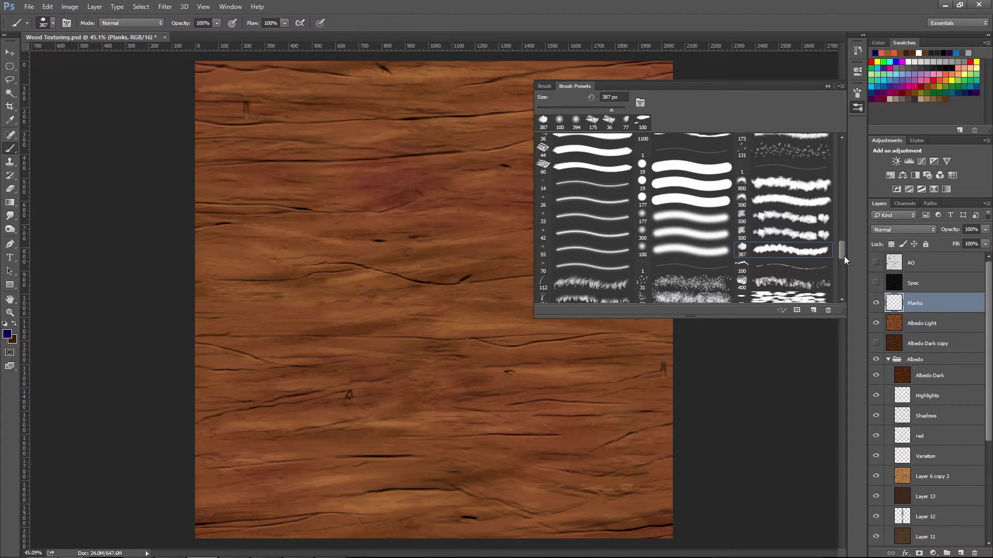
left_click_drag(843, 252, 842, 152)
Give the brush Scattering, a small cloud-shaped tip and a slight size jitter.
key("F5")
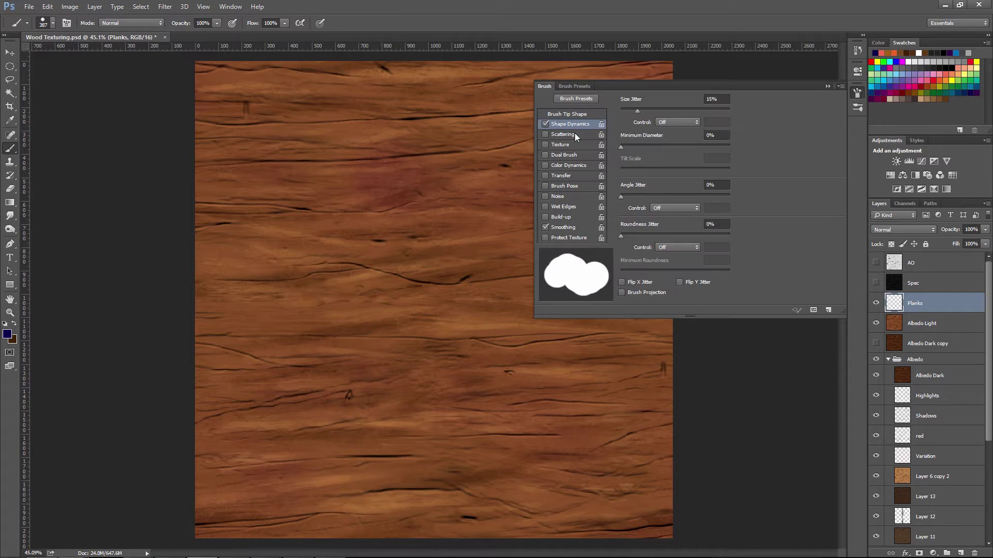
left_click(569, 134)
left_click(561, 176)
right_click(289, 218)
double_click(326, 290)
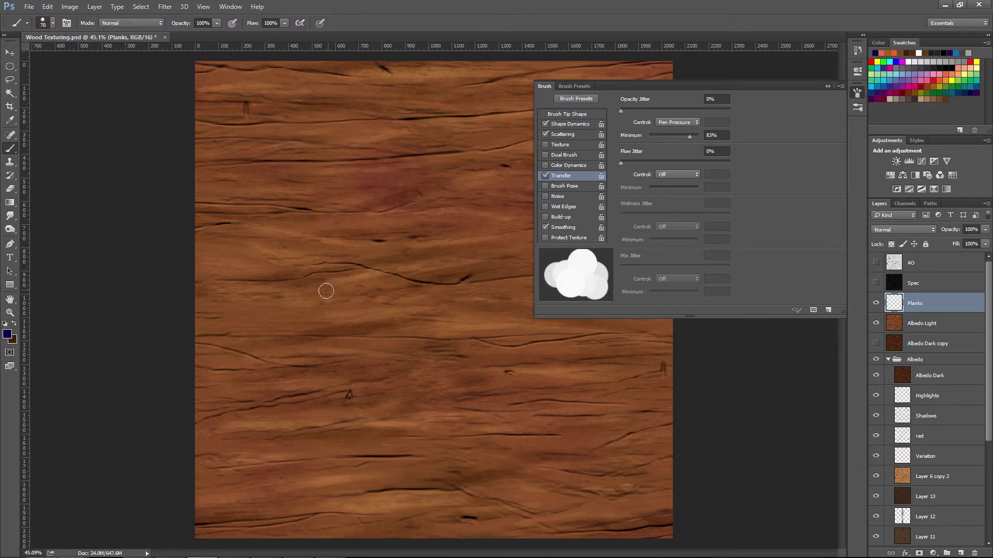
left_click(569, 124)
left_click_drag(621, 110, 638, 110)
Check Texture and Transfer (pen-pressure opacity, 7% flow jitter), then test and undo a stroke.
left_click(556, 144)
left_click(561, 175)
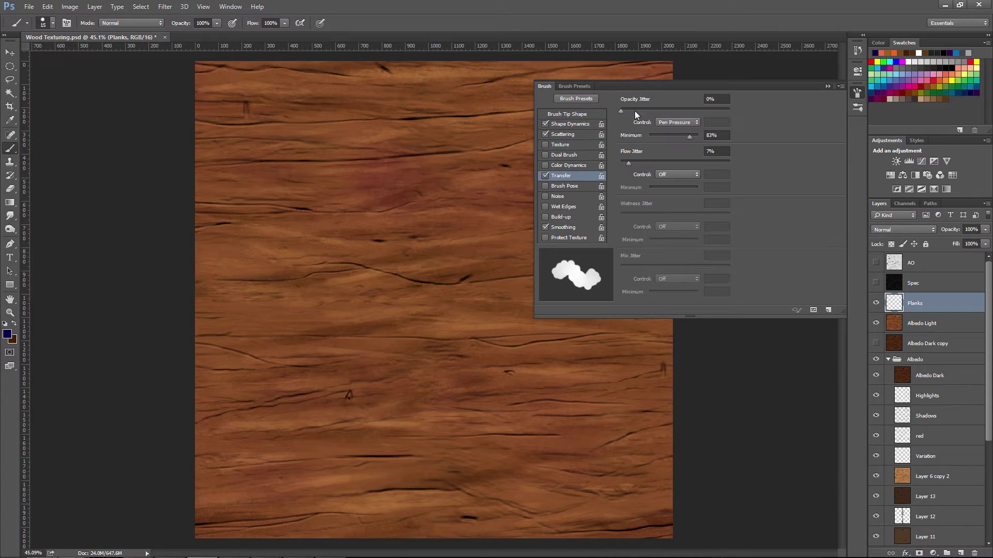
right_click(365, 236)
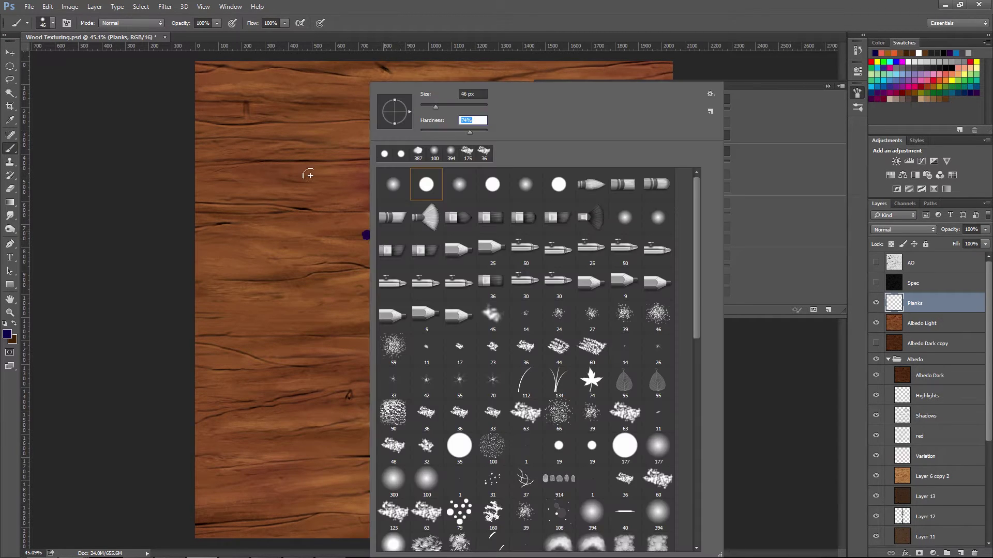
left_click_drag(308, 176, 473, 261)
key("ctrl+alt+z")
key("ctrl+alt+z")
key("ctrl+alt+z")
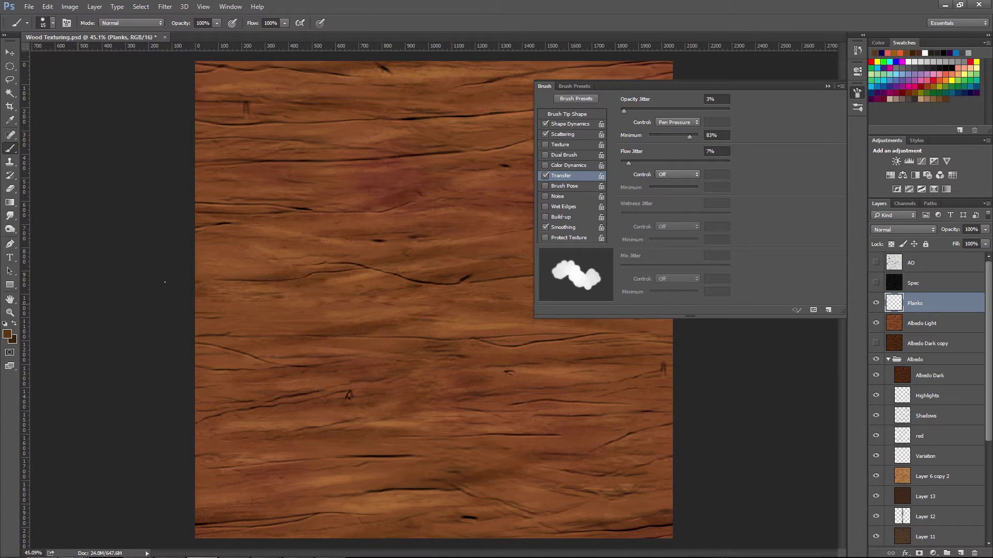
left_click(828, 86)
Paint eight straight horizontal seams across the wood to divide it into planks.
left_click_drag(195, 109, 672, 108)
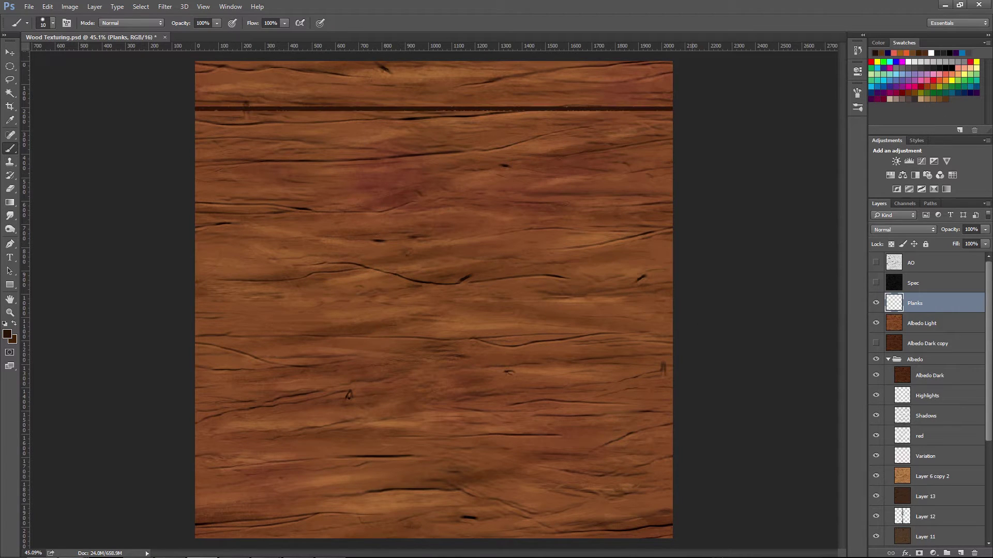
left_click_drag(195, 176, 673, 175)
left_click_drag(195, 246, 673, 247)
left_click_drag(673, 309, 195, 309)
left_click_drag(195, 373, 673, 373)
left_click(272, 145)
left_click_drag(195, 424, 673, 424)
left_click_drag(195, 537, 673, 537)
left_click_drag(195, 479, 673, 479)
Switch the foreground to dark brown and paint the first vertical plank joint.
left_click(8, 334)
left_click(335, 364)
left_click(485, 246)
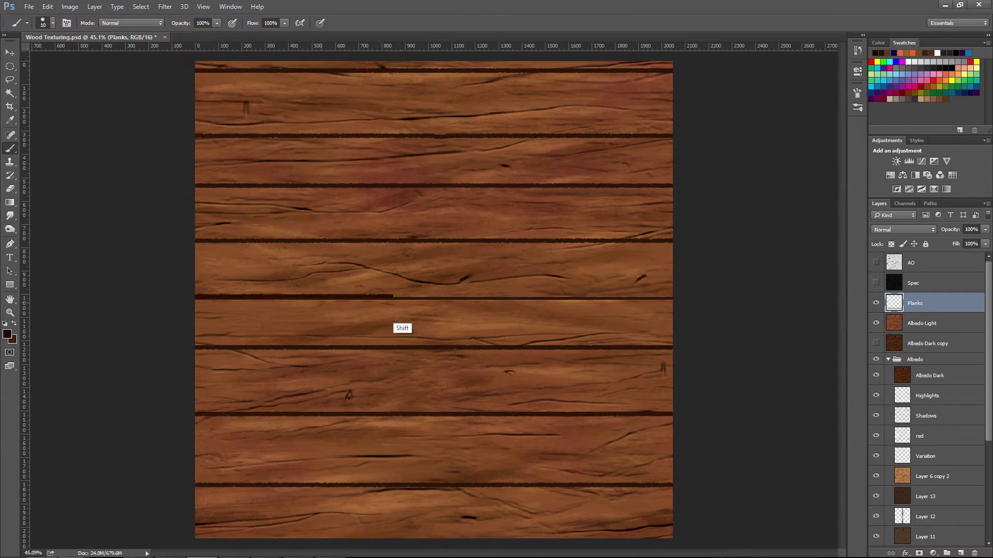
left_click_drag(316, 311, 317, 374)
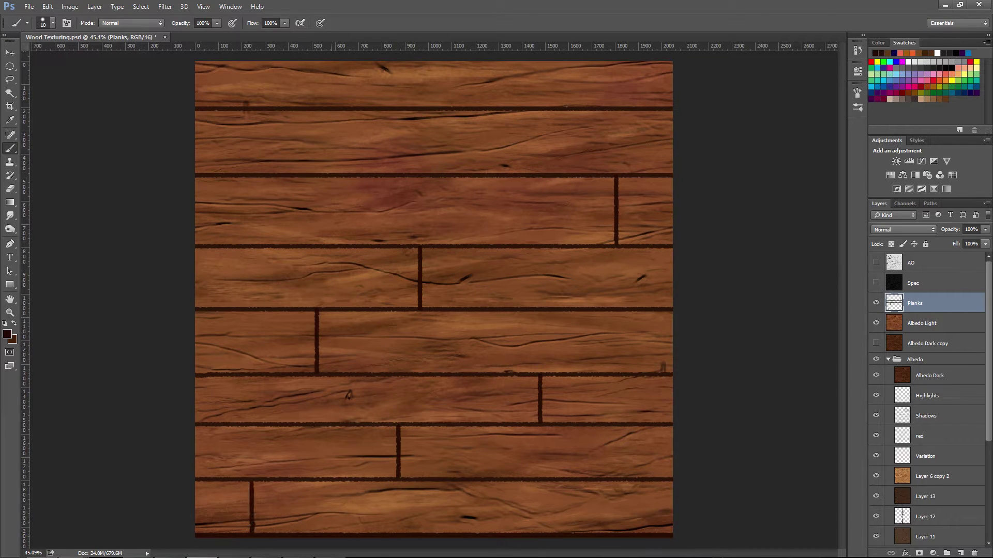
Adjust the brush for thicker seams and paint staggered vertical plank joints.
left_click(857, 92)
left_click(561, 176)
key("F5")
key("ctrl+s")
key("ctrl+z")
left_click_drag(615, 245, 618, 178)
left_click_drag(331, 110, 334, 175)
left_click_drag(319, 329, 318, 372)
left_click_drag(417, 306, 417, 249)
Thicken every horizontal seam, using Offset (Ctrl+F) to fix the seam at the wrap.
left_click_drag(251, 497, 251, 481)
left_click_drag(195, 108, 673, 106)
left_click_drag(195, 177, 673, 176)
left_click_drag(673, 243, 195, 247)
left_click_drag(196, 311, 673, 309)
left_click_drag(195, 374, 673, 372)
left_click_drag(196, 424, 673, 423)
left_click_drag(714, 483, 195, 478)
left_click_drag(197, 531, 673, 533)
key("ctrl+f")
left_click_drag(195, 347, 665, 346)
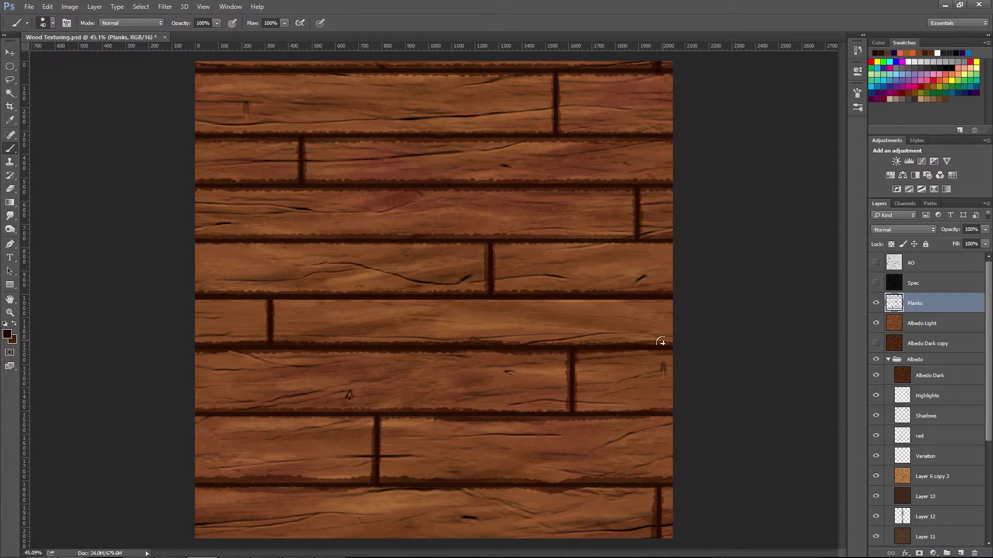
key("ctrl+f")
Add a new layer above Planks named 'Shadows'.
left_click(961, 552)
double_click(918, 303)
type("Shadows\\")
key("Return")
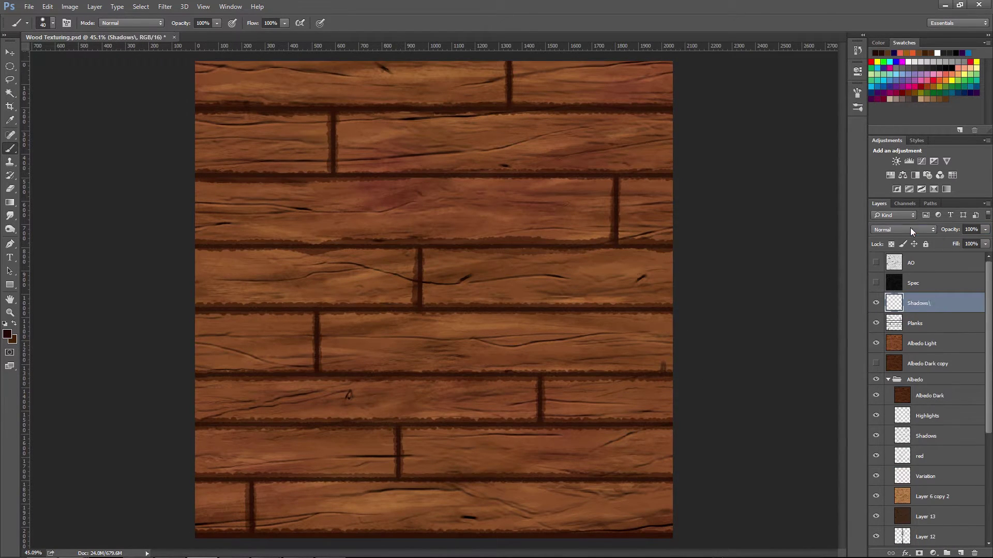
double_click(922, 303)
key("Escape")
Add a Screen 'Highlights' layer, choose a dark brown, and set Shadows to Multiply.
key("ctrl+shift+alt+n")
key("Return")
left_click(7, 334)
left_click(492, 245)
left_click(7, 334)
key("Return")
left_click(924, 329)
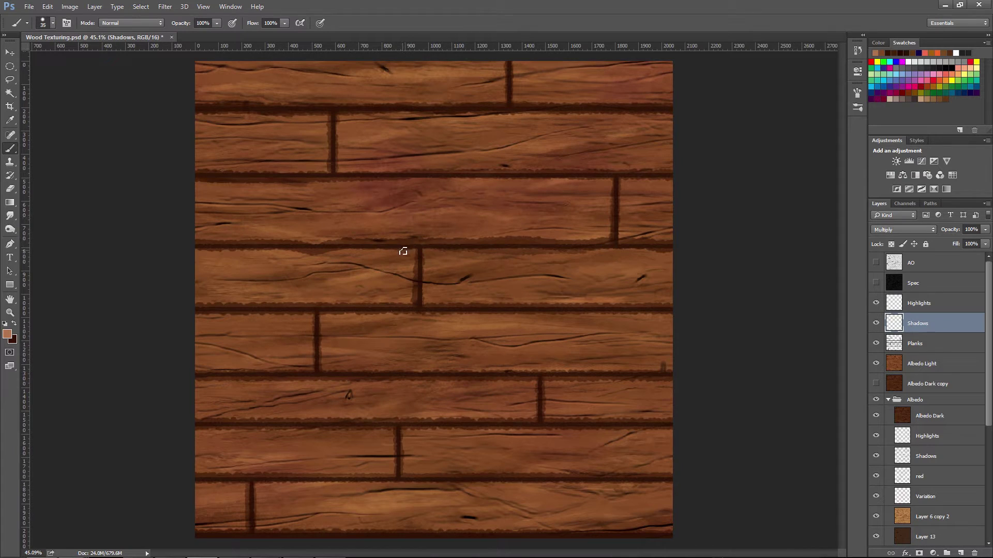
Shade the upper and middle seams and joints on Shadows, lowering it to 50% opacity.
left_click_drag(198, 241, 640, 241)
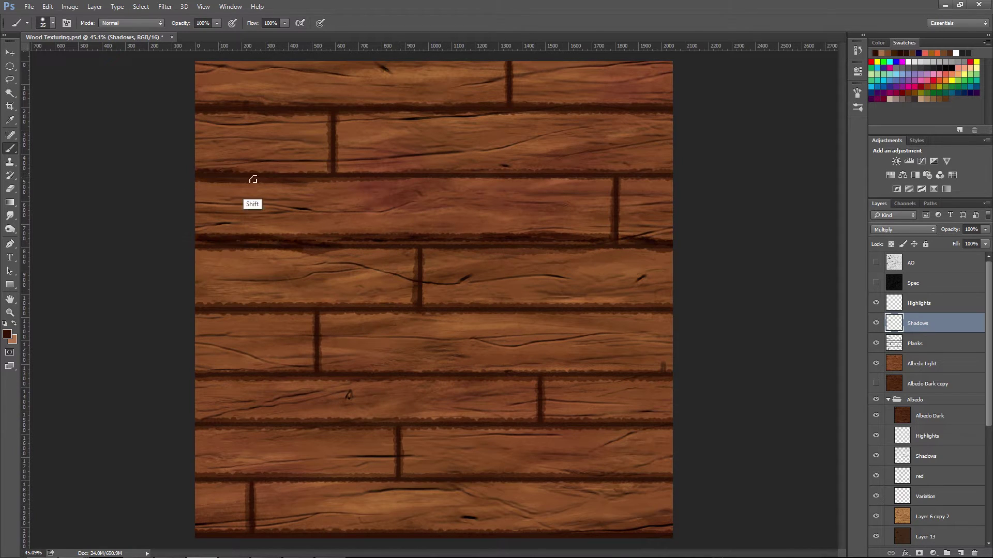
left_click_drag(232, 172, 672, 167)
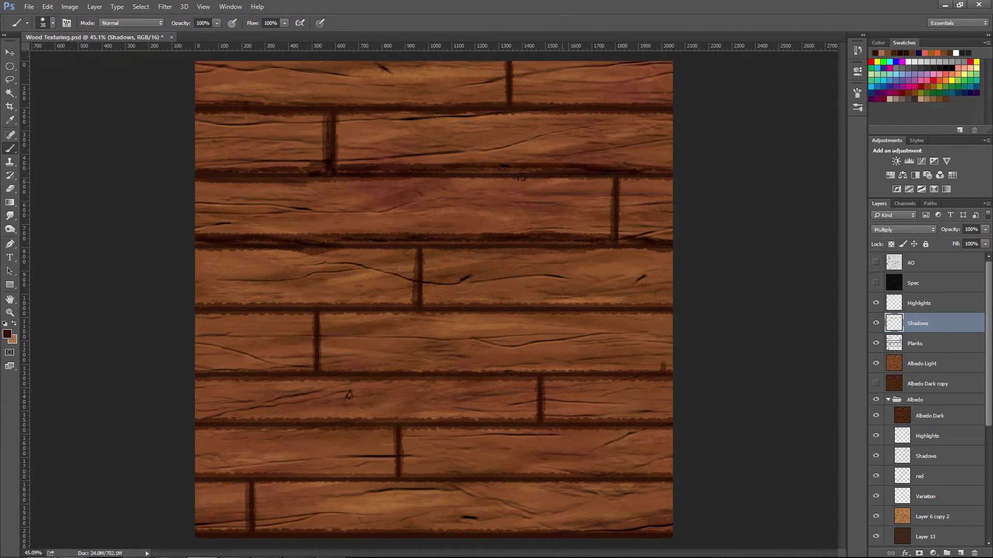
left_click_drag(598, 233, 615, 181)
left_click_drag(951, 229, 930, 229)
left_click(196, 306)
left_click(401, 308, "shift")
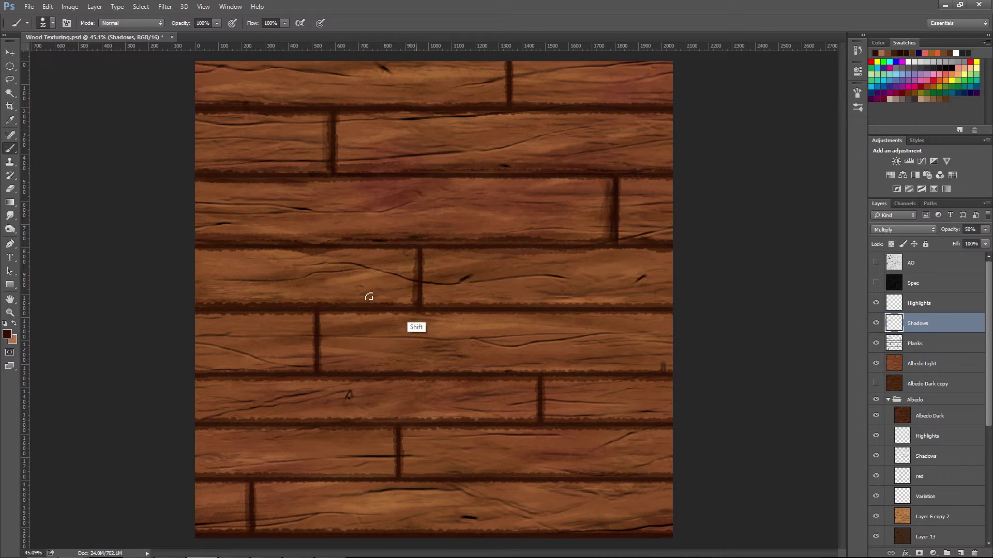
left_click(671, 307, "shift")
left_click_drag(671, 369, 326, 368)
left_click_drag(316, 317, 200, 372)
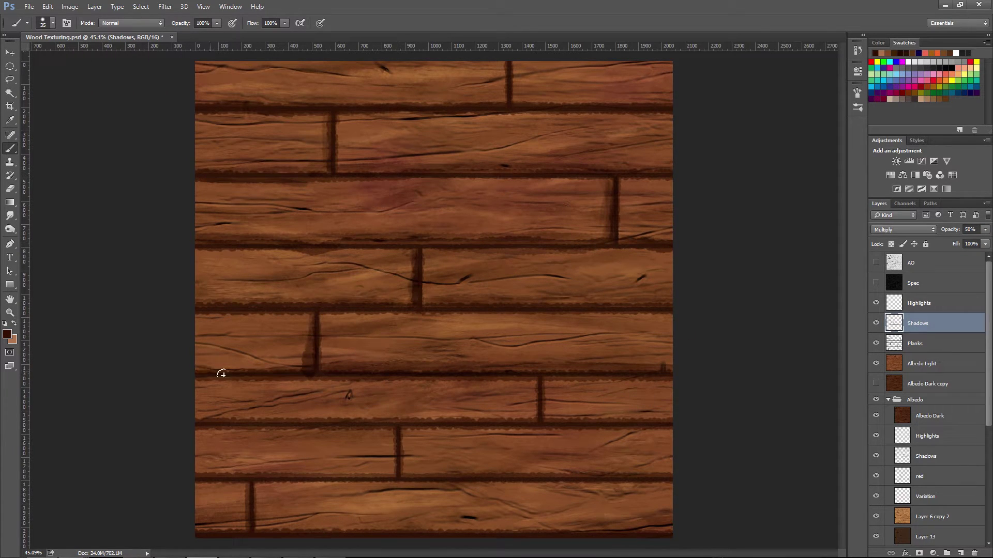
mouse_move(263, 103)
left_mouse_down()
mouse_move(671, 97)
mouse_move(537, 97)
mouse_move(638, 104)
left_mouse_up()
With a soft round tip, shade the lower seams and joints and raise shadow opacity.
key("e")
left_click(53, 23)
double_click(163, 182)
key("b")
left_click_drag(671, 417, 547, 417)
left_click_drag(541, 383, 541, 424)
left_click_drag(676, 474, 197, 469)
left_click_drag(389, 429, 389, 470)
left_click_drag(672, 528, 254, 528)
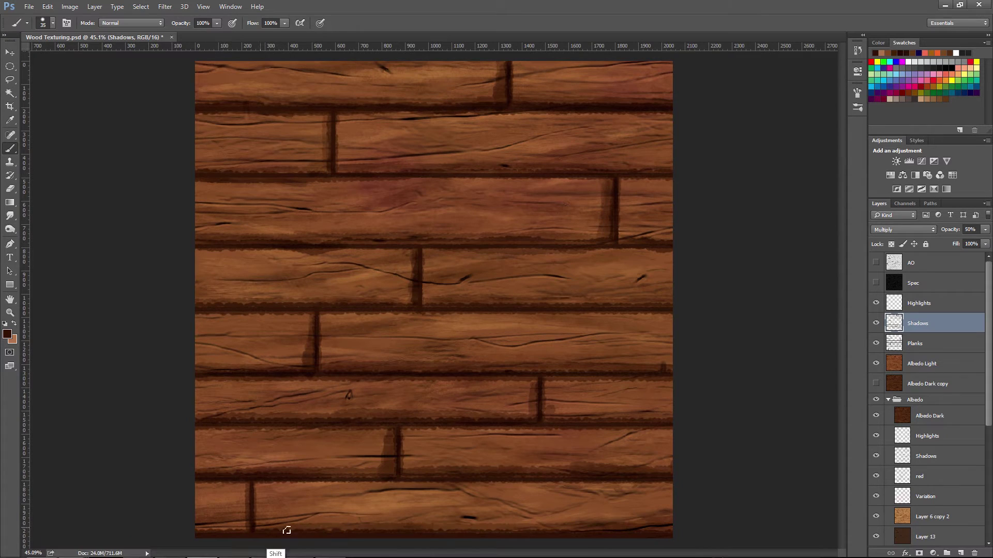
left_click_drag(243, 484, 243, 530)
left_click_drag(950, 230, 946, 237)
Fade the Planks seams to about 69%, darken two more shadow seams, and hide Planks.
key("alt+bracketleft")
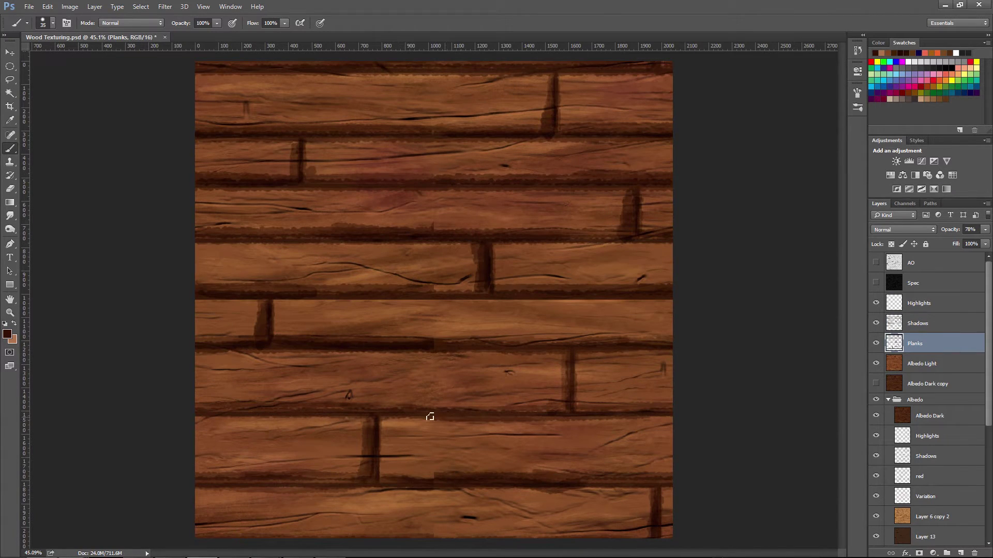
key("alt+bracketright")
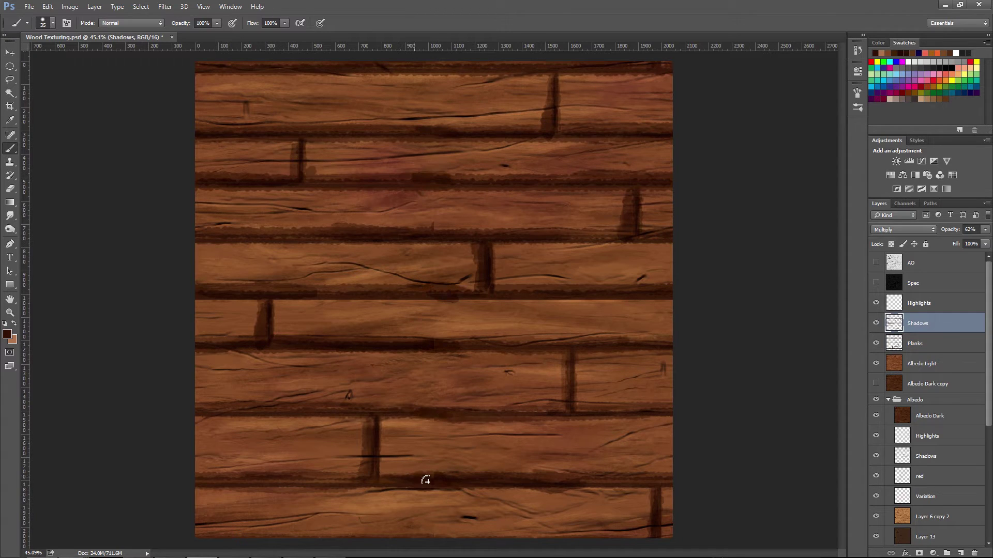
left_click_drag(276, 394, 527, 415)
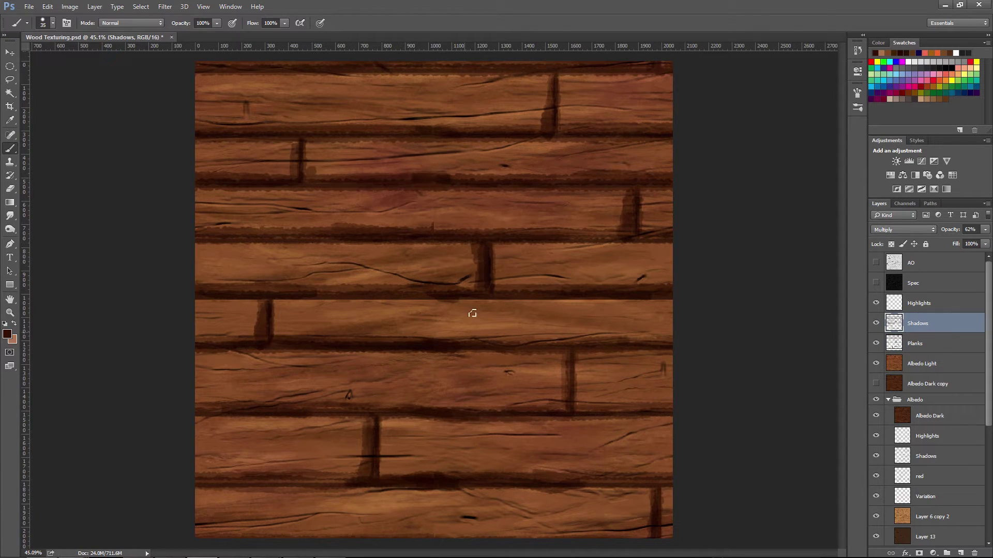
key("e")
key("b")
left_click_drag(624, 189, 626, 235)
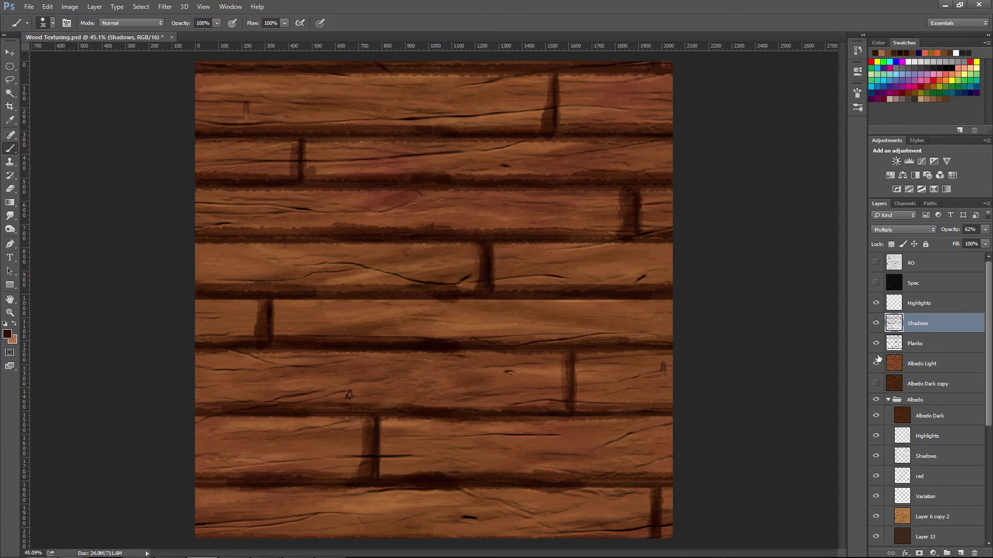
left_click(876, 344)
Erase all the soft shadow strokes and show the Planks layer again.
key("e")
mouse_move(550, 77)
left_mouse_down()
mouse_move(295, 133)
mouse_move(401, 304)
mouse_move(559, 339)
mouse_move(687, 421)
mouse_move(206, 465)
left_mouse_up()
left_click_drag(259, 320, 633, 490)
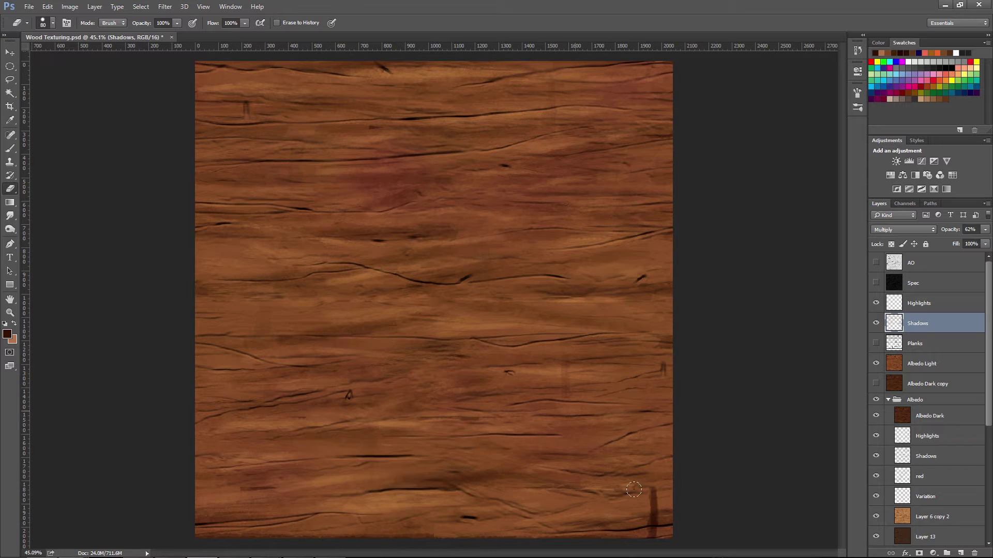
left_click(876, 343)
left_click(929, 346)
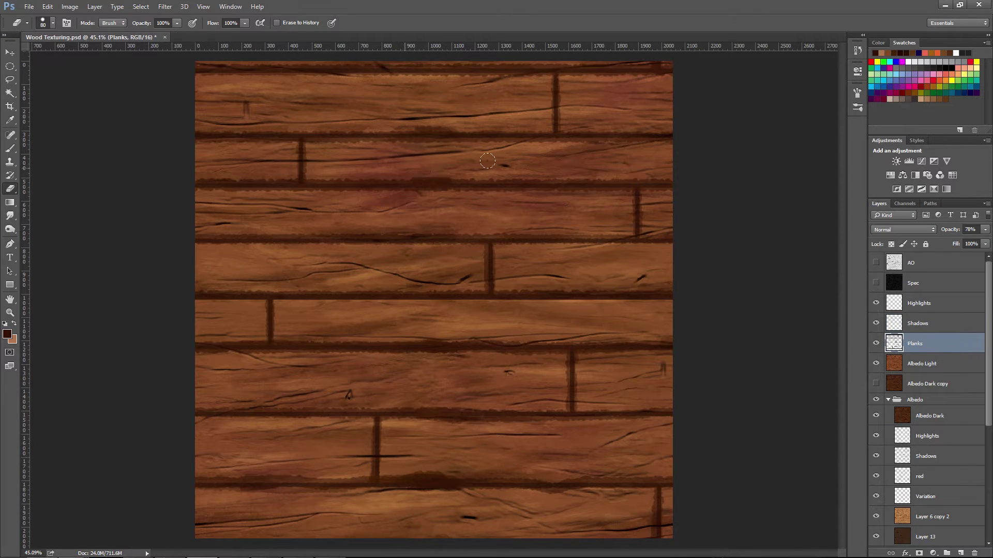
left_click(925, 324)
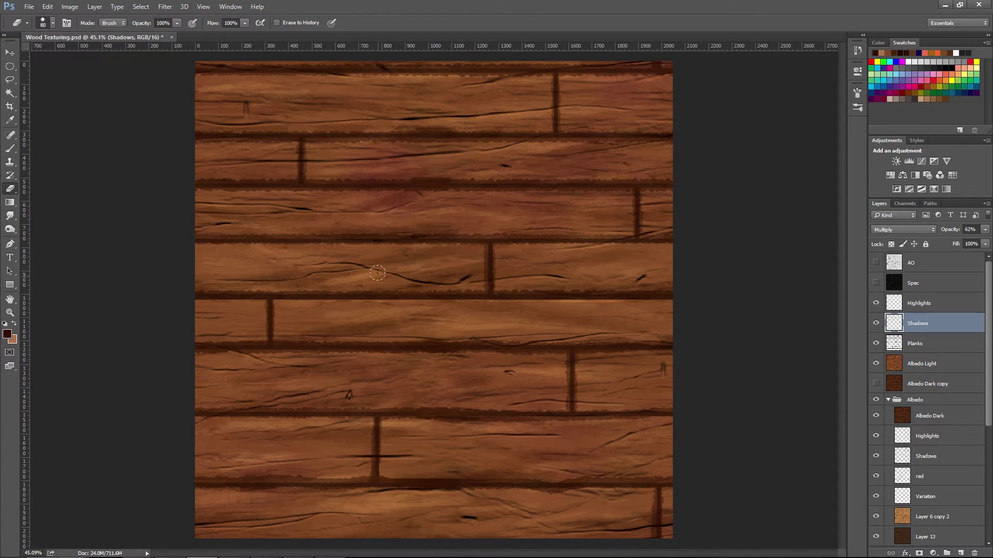
key("b")
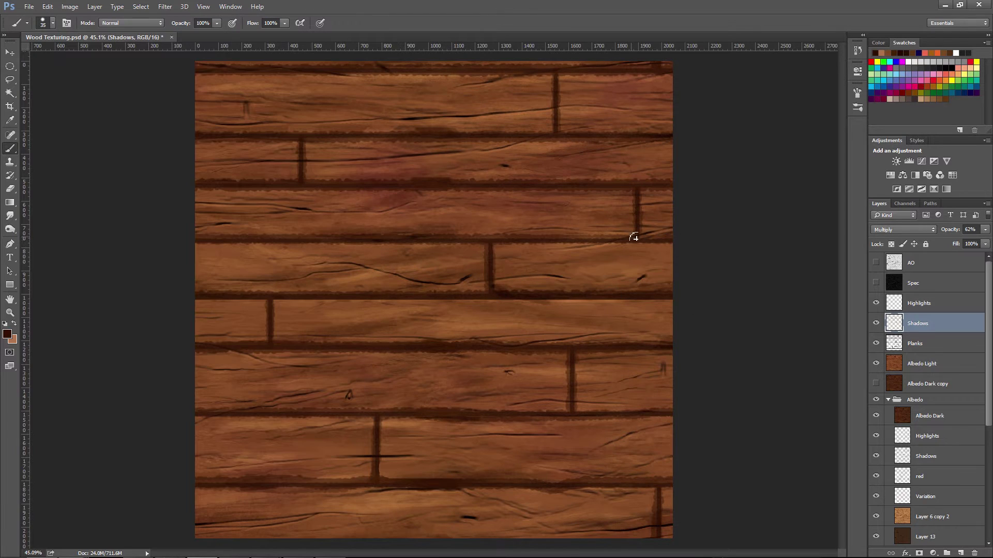
Repaint tight shadows along the upper plank edges and right-side vertical joints.
key("F5")
left_click_drag(665, 120, 692, 120)
key("F5")
left_click_drag(305, 178, 671, 179)
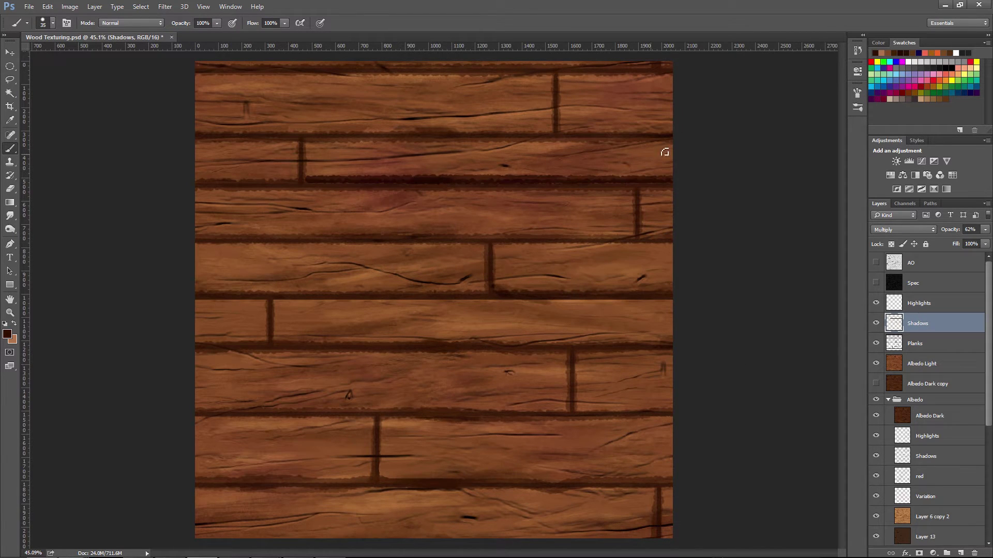
left_click_drag(672, 236, 195, 235)
left_click_drag(633, 239, 633, 187)
mouse_move(553, 132)
left_mouse_down()
mouse_move(196, 132)
mouse_move(552, 75)
left_mouse_up()
Shade the middle and lower seams plus two vertical joints in the lower half.
left_click_drag(672, 342, 195, 342)
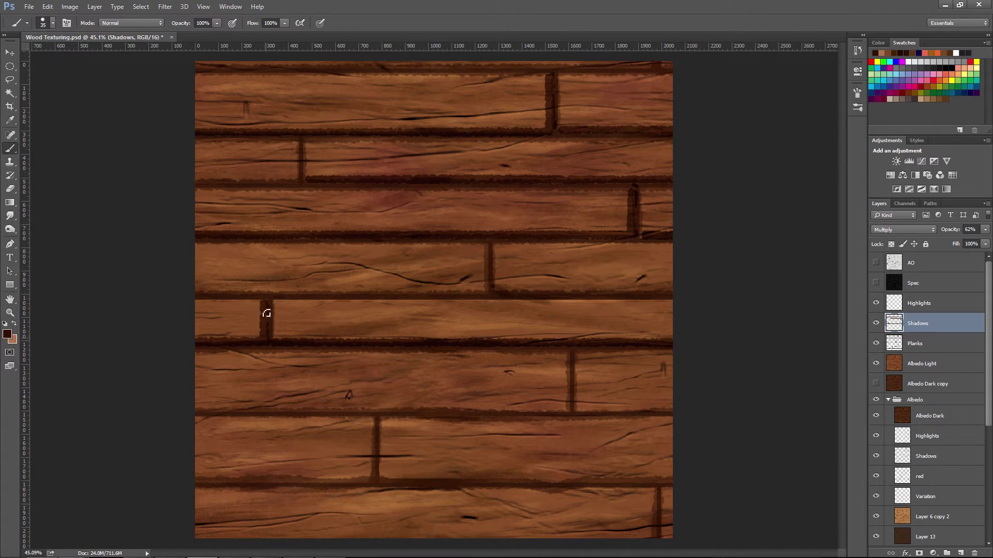
left_click_drag(567, 412, 673, 411)
left_click_drag(672, 479, 195, 479)
left_click_drag(372, 480, 372, 416)
left_click_drag(567, 406, 568, 349)
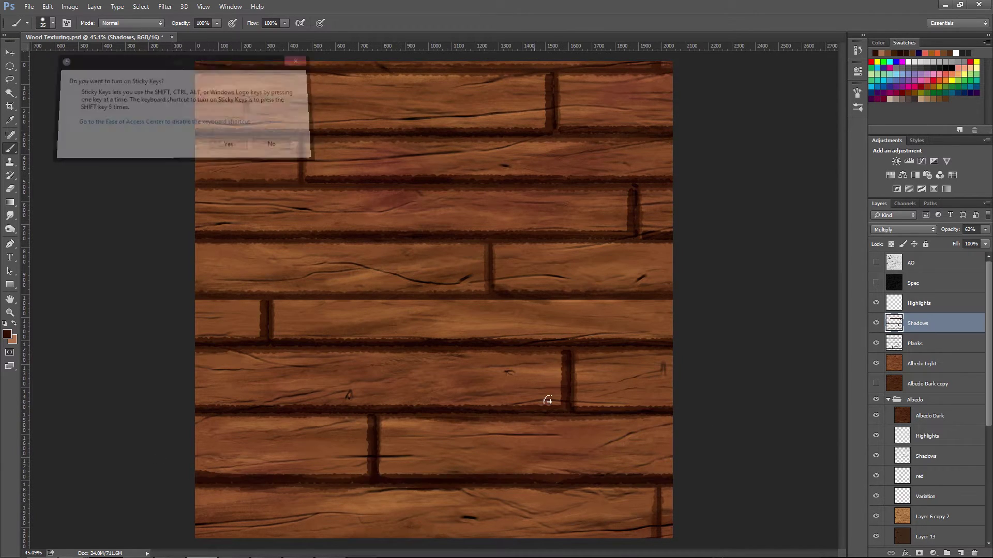
left_click_drag(428, 417, 535, 419)
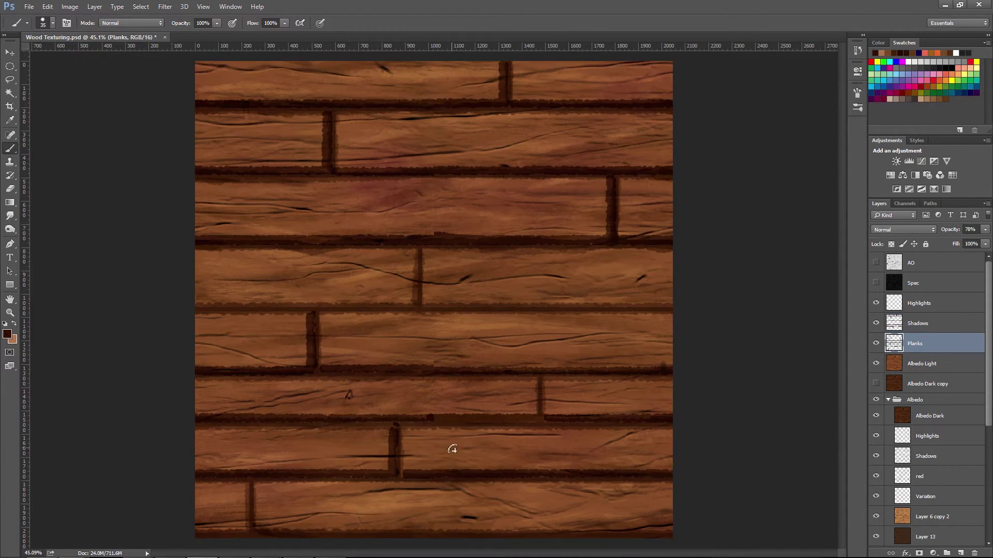
Redo the lower seam shadow and shade the middle and lower-left vertical joints.
key("ctrl+z")
key("alt+]")
left_click_drag(426, 419, 545, 420)
left_click_drag(413, 302, 413, 243)
left_click_drag(672, 305, 198, 306)
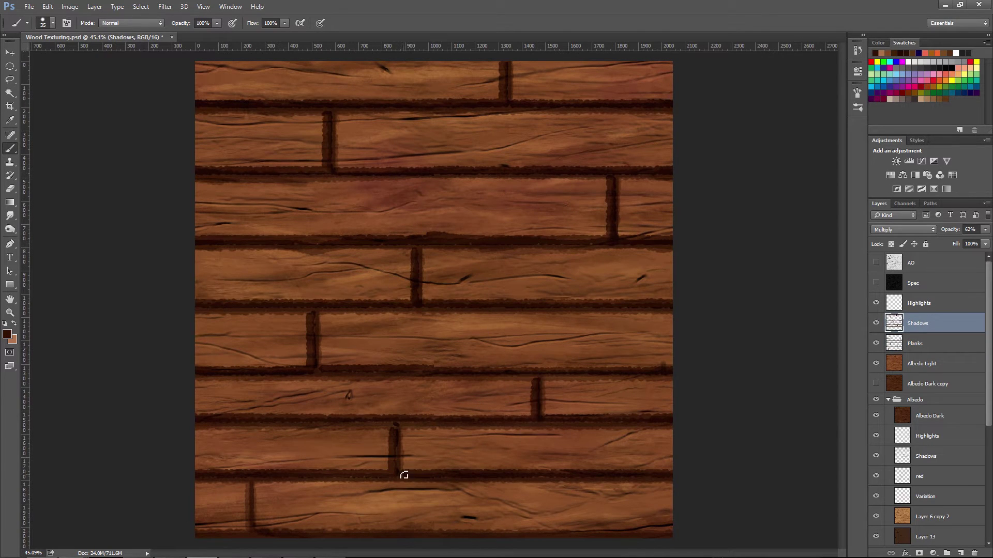
left_click_drag(246, 481, 246, 536)
On the Highlights layer, paint light highlights along the plank edges and vertical joints.
key("alt+]")
key("x")
mouse_move(497, 245)
left_mouse_down()
mouse_move(672, 245)
mouse_move(495, 293)
mouse_move(197, 246)
left_mouse_up()
left_click_drag(627, 192, 195, 192)
left_click_drag(642, 192, 672, 192)
mouse_move(559, 75)
left_mouse_down()
mouse_move(672, 75)
mouse_move(196, 75)
left_mouse_up()
left_click_drag(562, 78, 562, 126)
left_click_drag(646, 302, 276, 302)
mouse_move(262, 301)
left_mouse_down()
mouse_move(195, 301)
mouse_move(276, 337)
left_mouse_up()
mouse_move(578, 354)
left_mouse_down()
mouse_move(672, 353)
mouse_move(195, 354)
mouse_move(578, 403)
left_mouse_up()
left_click_drag(308, 173, 308, 145)
mouse_move(308, 144)
left_mouse_down()
mouse_move(672, 144)
mouse_move(195, 144)
left_mouse_up()
mouse_move(672, 419)
left_mouse_down()
mouse_move(381, 419)
mouse_move(381, 473)
left_mouse_up()
left_click_drag(369, 418, 196, 419)
left_click_drag(651, 488, 195, 489)
left_click_drag(667, 537, 667, 490)
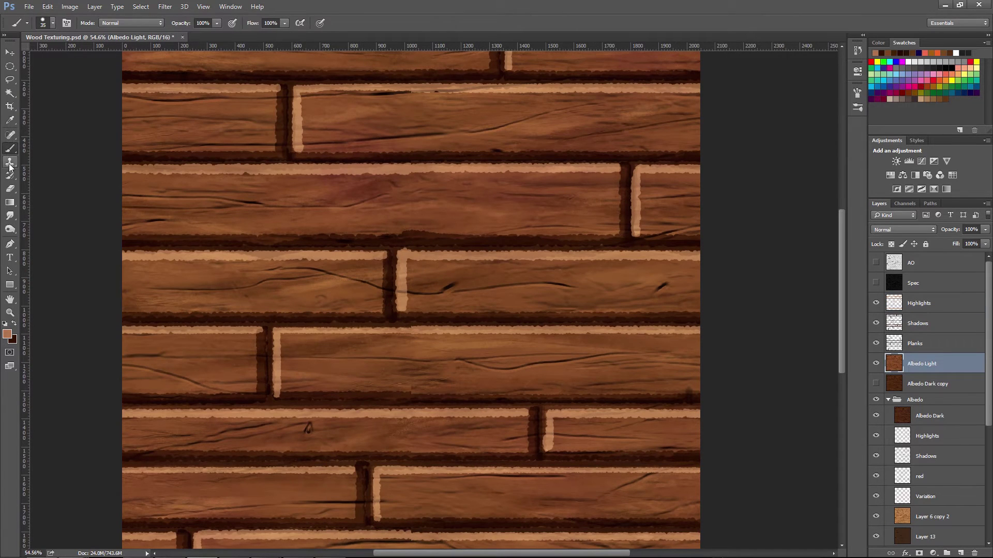
Sample from all layers and add empty Layer 17 above Highlights with the Smudge tool.
left_click(10, 163)
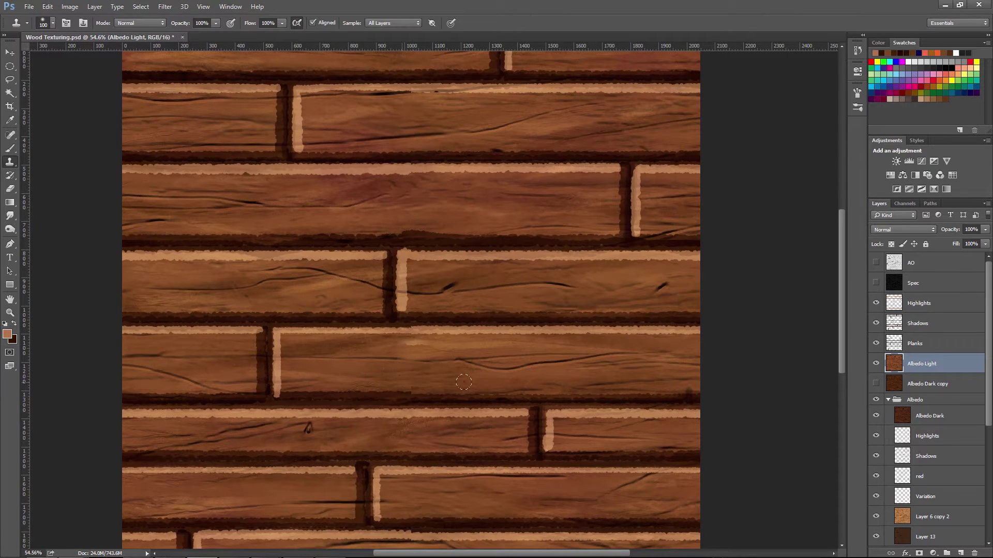
left_click(926, 303)
key("x")
left_click(960, 553)
key("r")
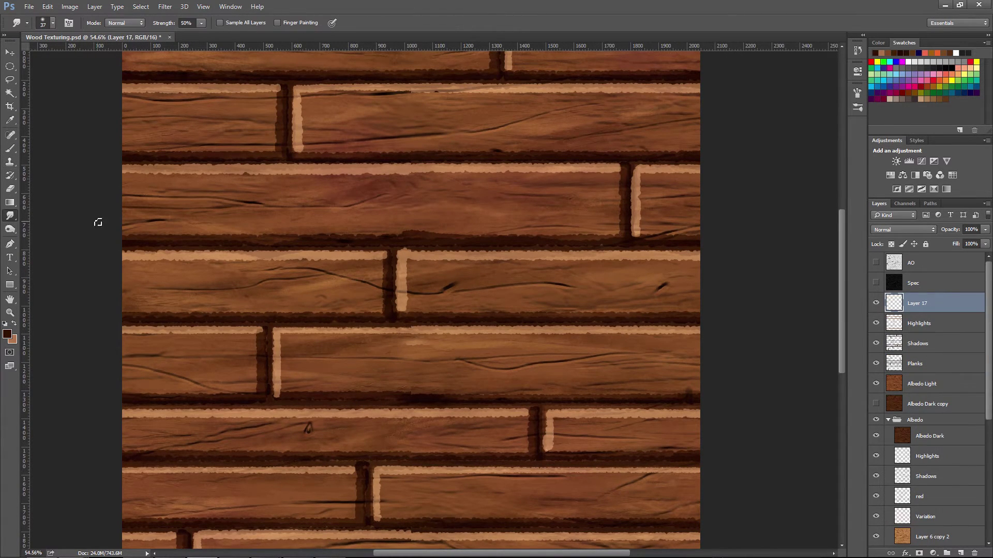
scroll(266, 423, "up", 3)
scroll(267, 423, "down", 2)
key("alt+bracketleft")
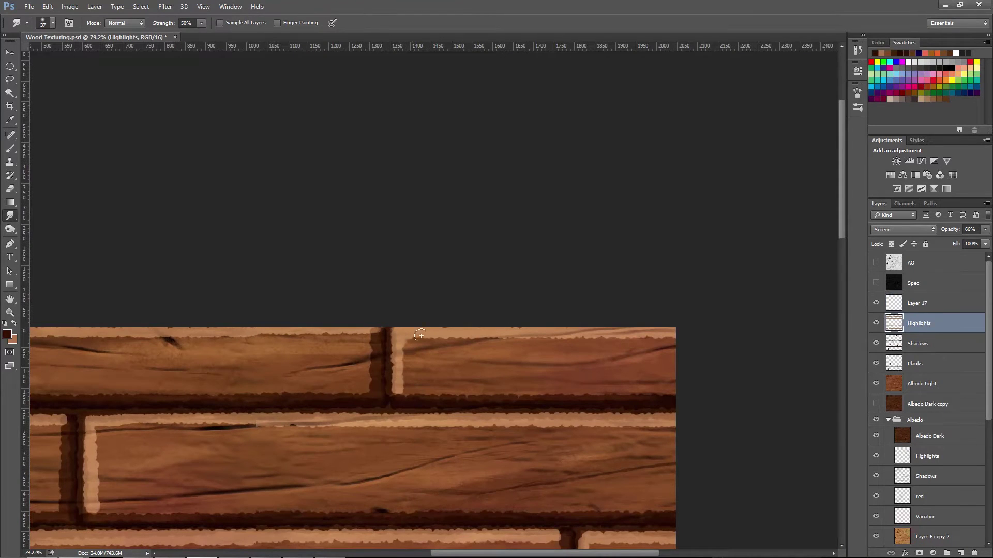
Pan across the texture reviewing Highlights, comparing against the Shadows and Albedo Light layers.
scroll(420, 365, "down", 5)
scroll(449, 335, "right", 3)
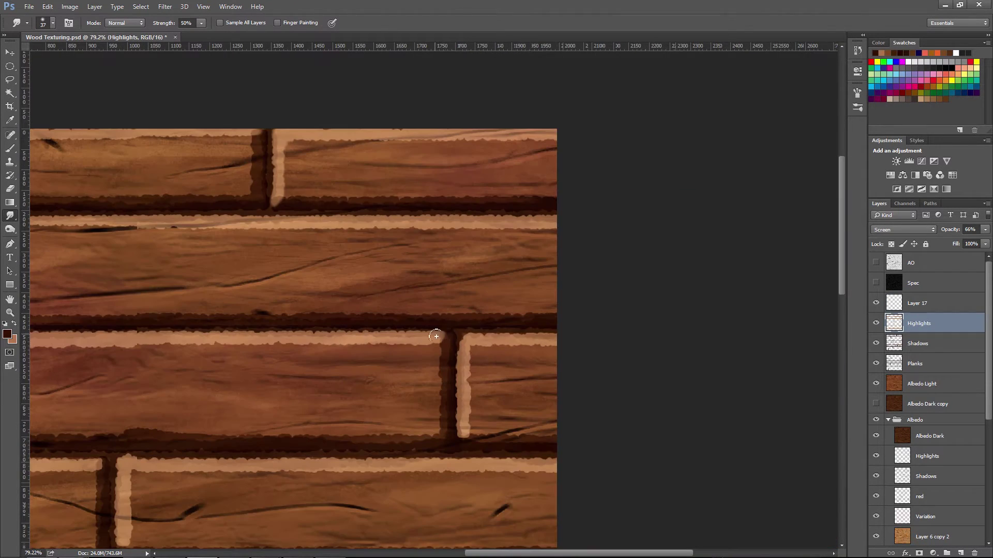
scroll(465, 445, "down", 5)
scroll(189, 342, "left", 2)
scroll(243, 310, "left", 3)
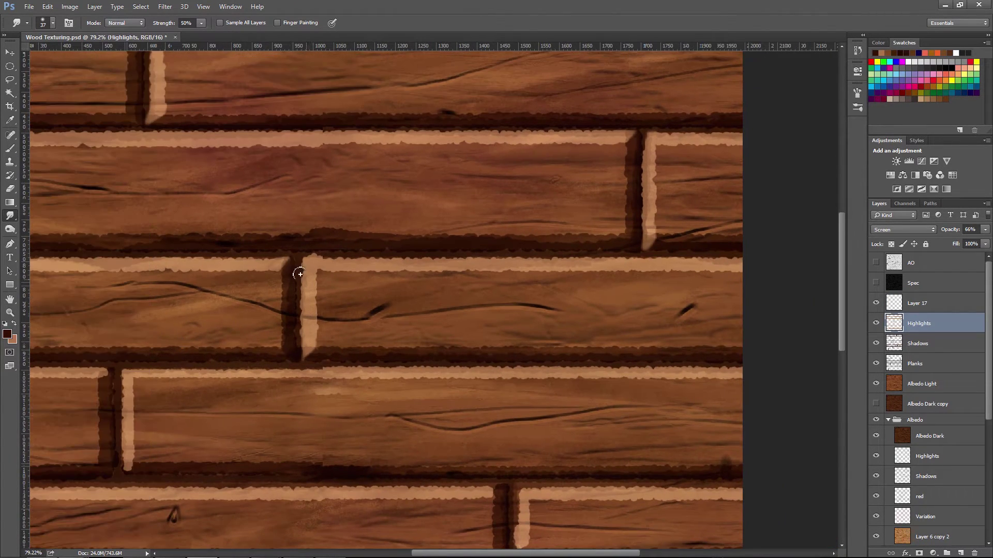
scroll(288, 261, "down", 2)
scroll(268, 297, "left", 4)
scroll(284, 401, "down", 1)
scroll(368, 365, "right", 7)
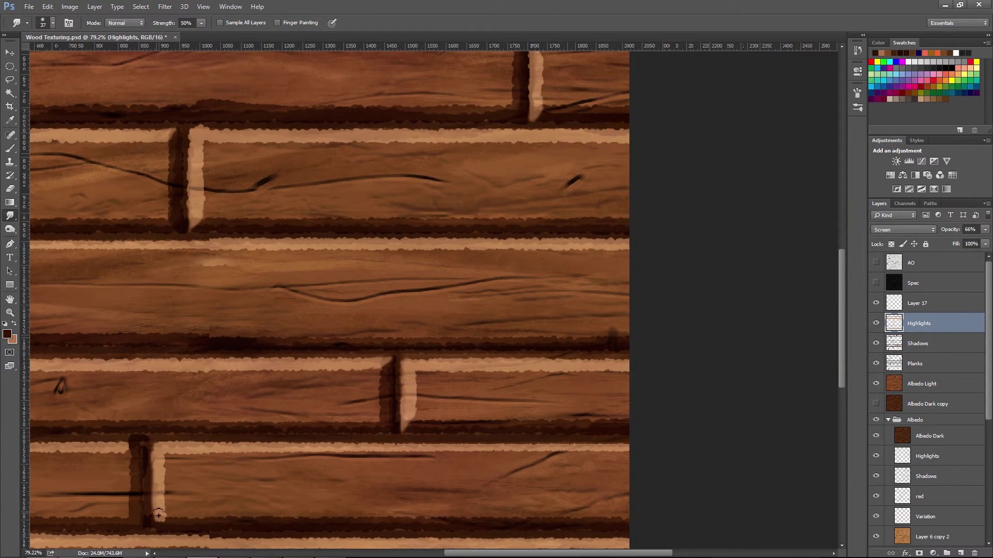
scroll(153, 540, "down", 5)
scroll(200, 319, "left", 7)
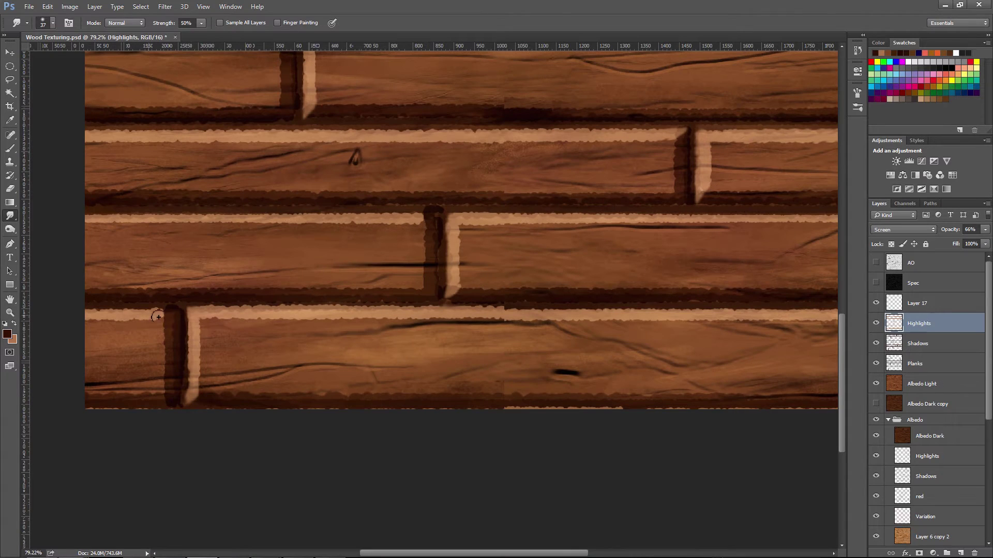
scroll(310, 277, "up", 5)
scroll(310, 276, "right", 2)
scroll(254, 225, "up", 4)
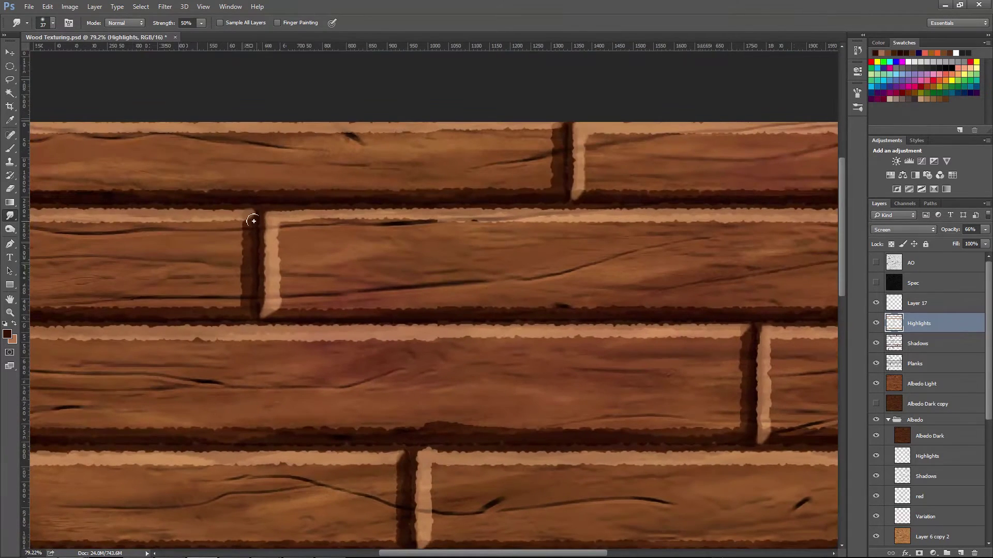
key("alt+bracketleft")
key("alt+bracketright")
key("alt+bracketleft")
key("alt+bracketleft")
key("alt+bracketleft")
key("alt+bracketright")
key("alt+bracketright")
key("alt+bracketright")
Make Shadows active and pan across the planks to touch up the shadows.
left_click(919, 351)
scroll(358, 228, "up", 3)
scroll(518, 268, "down", 5)
scroll(359, 219, "right", 3)
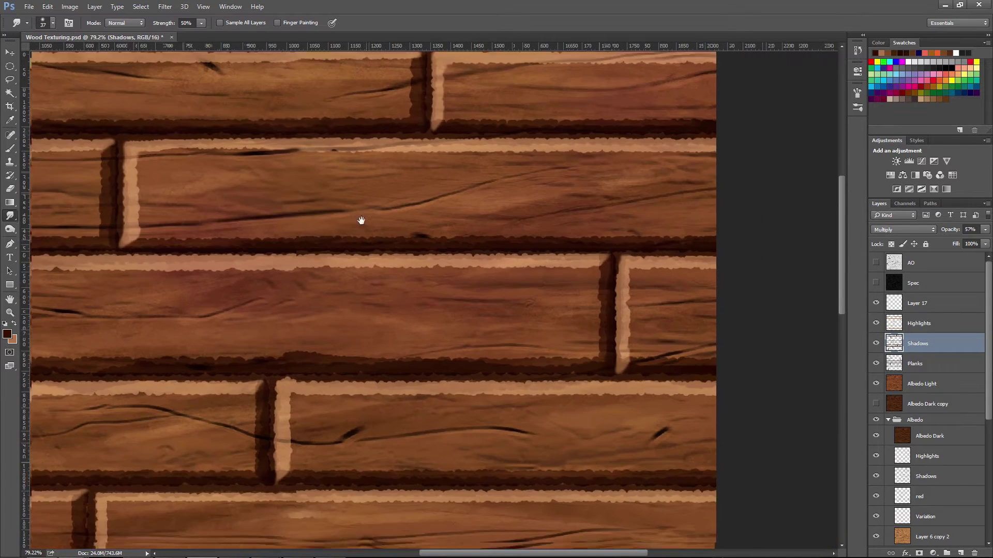
scroll(334, 369, "left", 5)
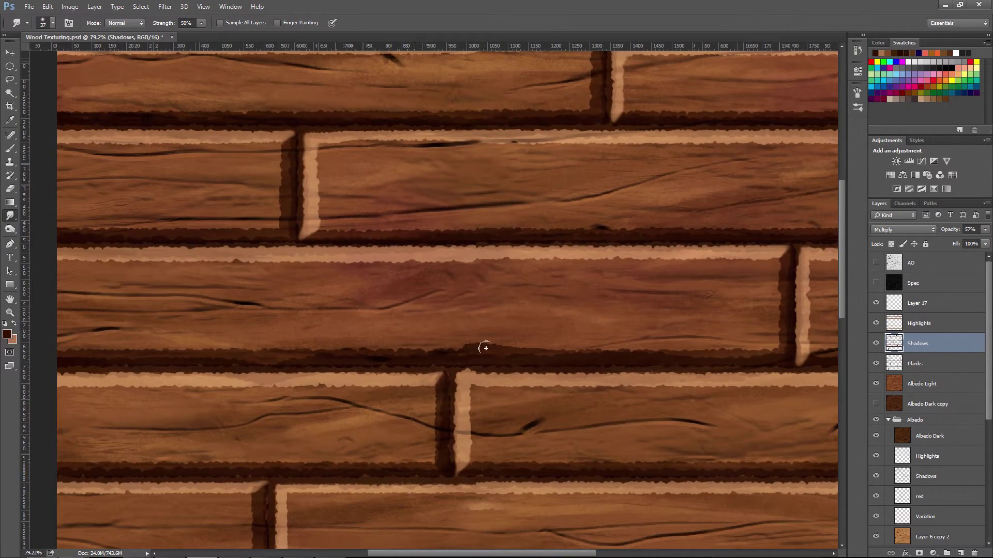
scroll(381, 372, "down", 2)
scroll(311, 388, "down", 2)
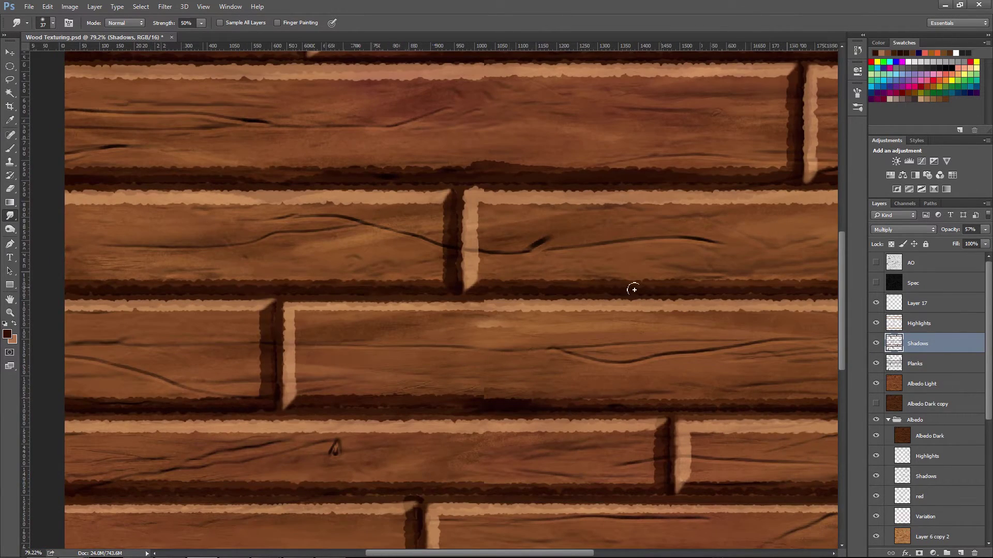
scroll(502, 365, "down", 3)
scroll(502, 365, "right", 4)
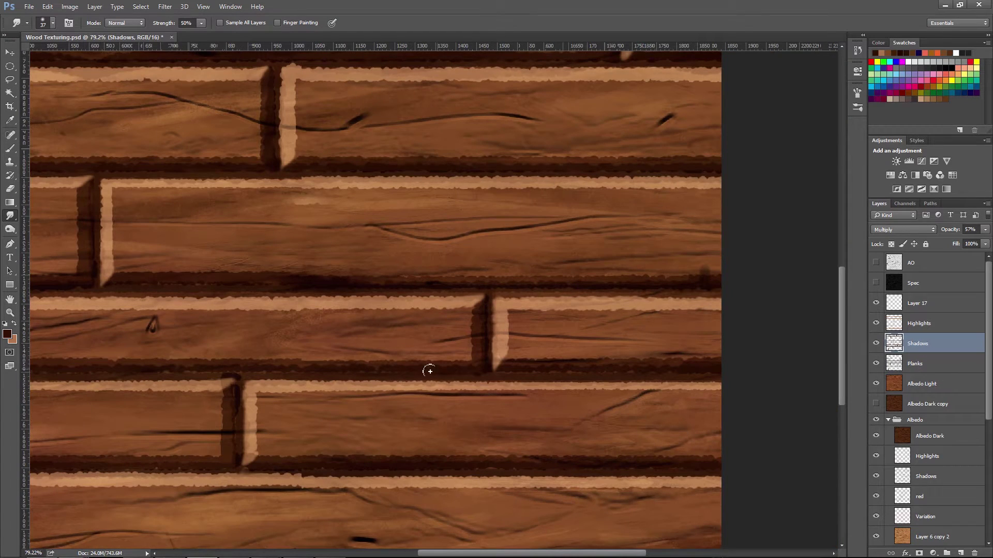
scroll(160, 371, "left", 5)
scroll(222, 425, "down", 2)
scroll(222, 426, "right", 1)
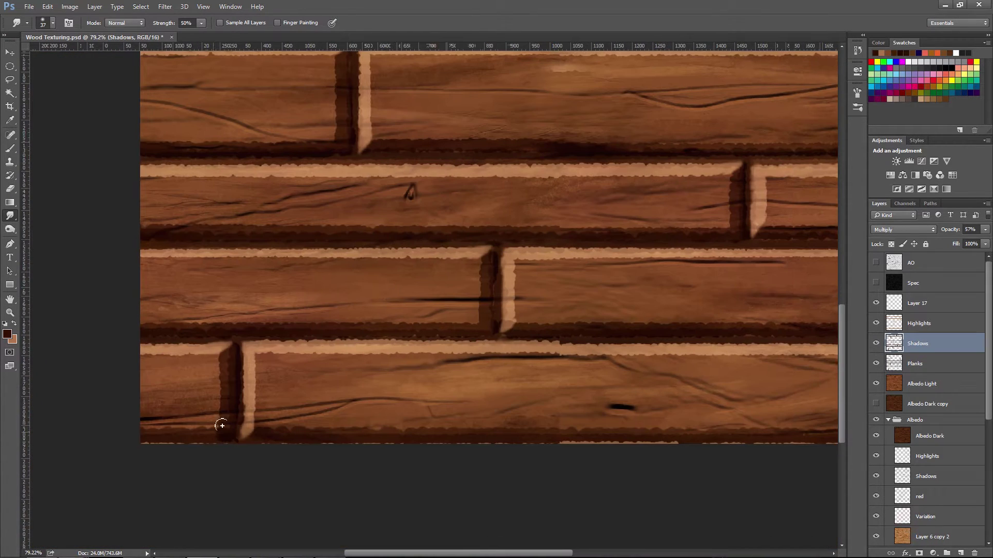
scroll(504, 328, "right", 5)
scroll(523, 292, "down", 2)
scroll(523, 293, "left", 2)
Compare the Highlights, Shadows and Planks layers, recentre the texture, and select Layer 17.
key("alt+bracketright")
key("alt+bracketleft")
key("alt+bracketleft")
key("alt+bracketleft")
key("alt+bracketright")
key("alt+bracketright")
left_click(927, 361)
scroll(438, 161, "up", 5)
scroll(438, 162, "left", 3)
key("alt+bracketright")
key("alt+bracketright")
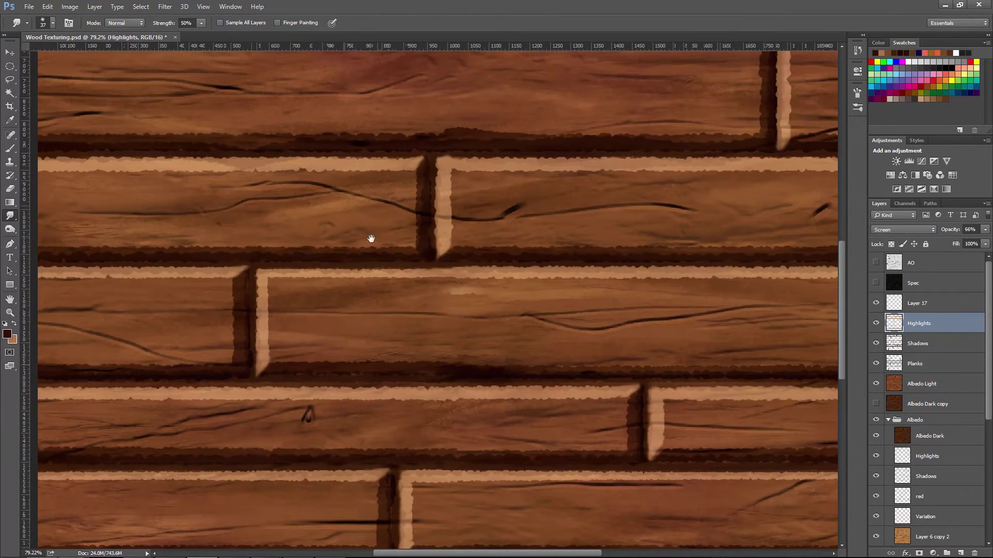
scroll(371, 238, "down", 3)
scroll(716, 394, "up", 2)
key("alt+bracketleft")
key("alt+bracketleft")
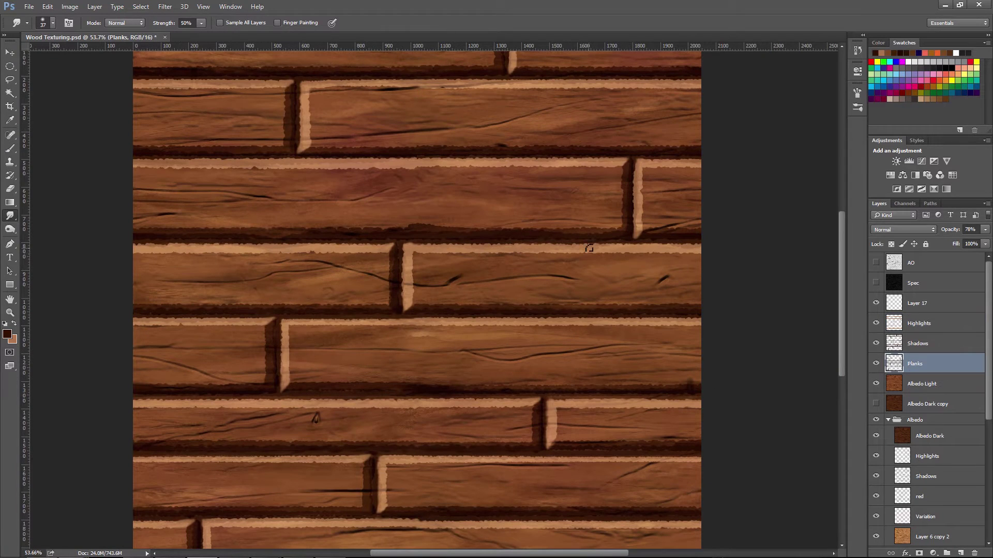
mouse_move(588, 249)
left_mouse_down()
mouse_move(450, 326)
mouse_move(498, 257)
mouse_move(469, 266)
left_mouse_up()
key("alt+bracketright")
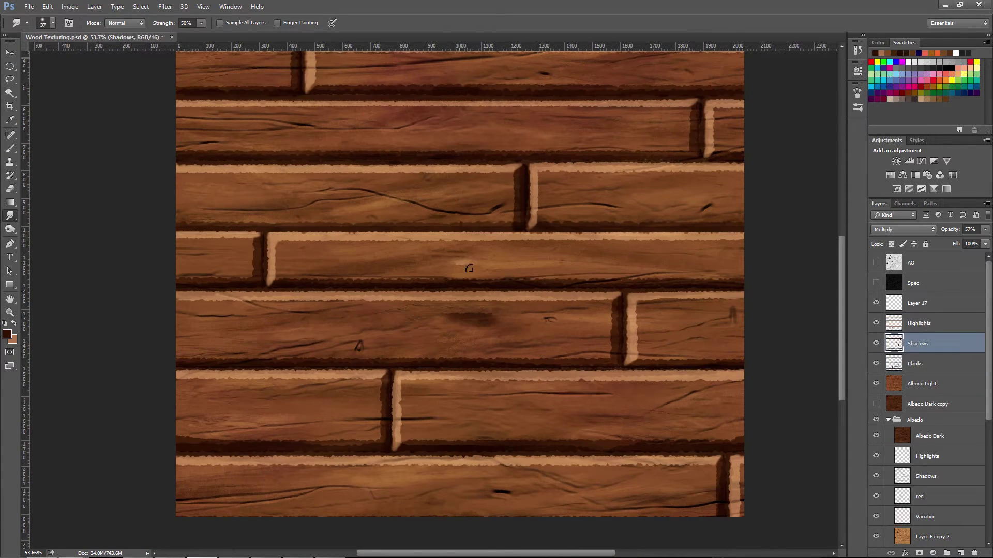
key("alt+bracketright")
key("alt+bracketleft")
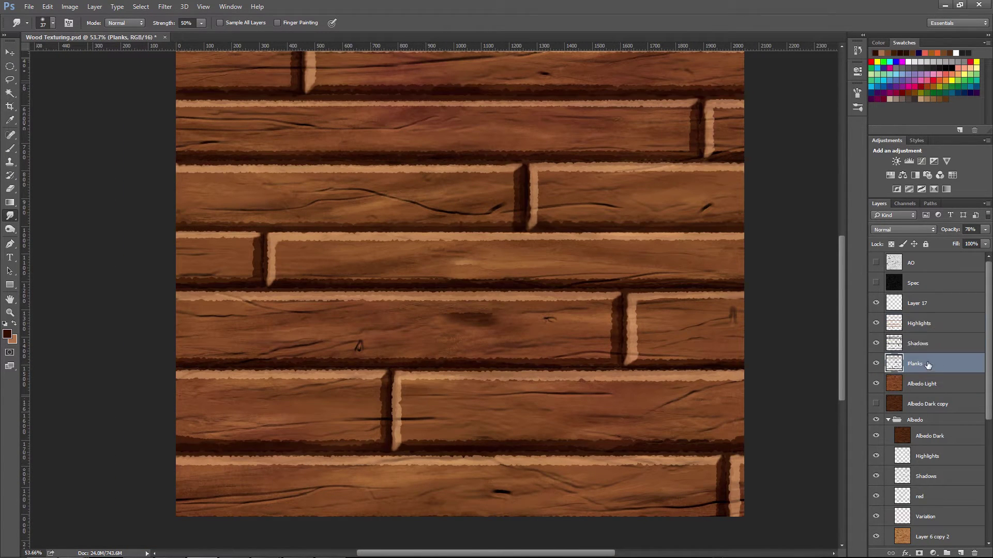
scroll(845, 265, "up", 3)
scroll(522, 293, "down", 3)
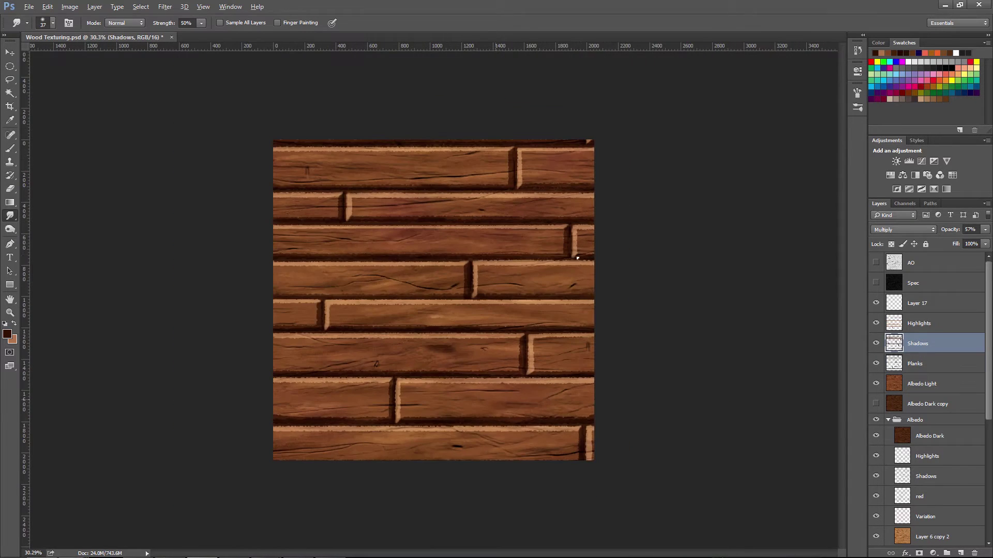
scroll(687, 388, "up", 3)
scroll(687, 387, "down", 3)
left_click(918, 303)
Rename Layer 17 to 'Cracks'.
double_click(918, 304)
type("Cracks")
key("Return")
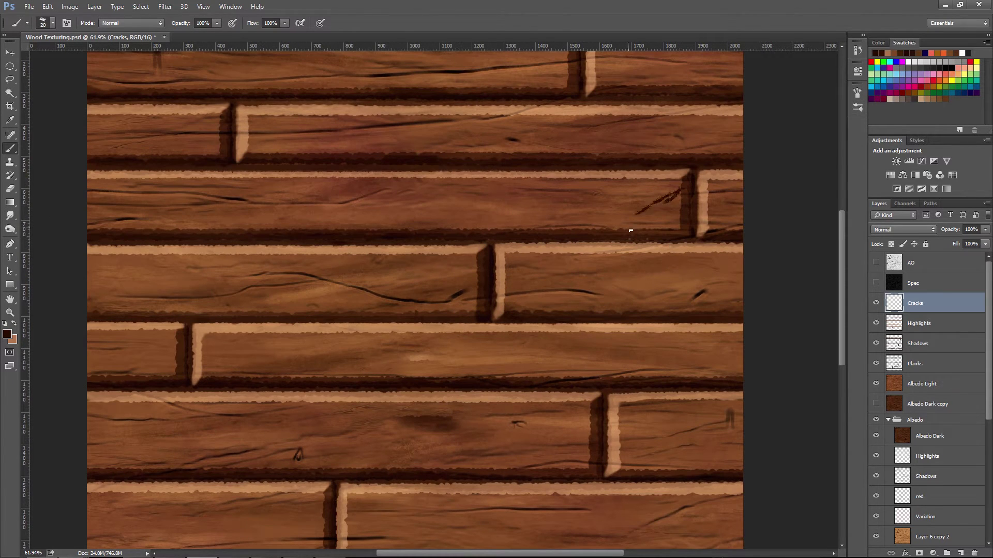
Set the brush Transfer to Pen Pressure and enable Shape Dynamics and Scattering.
left_click(857, 93)
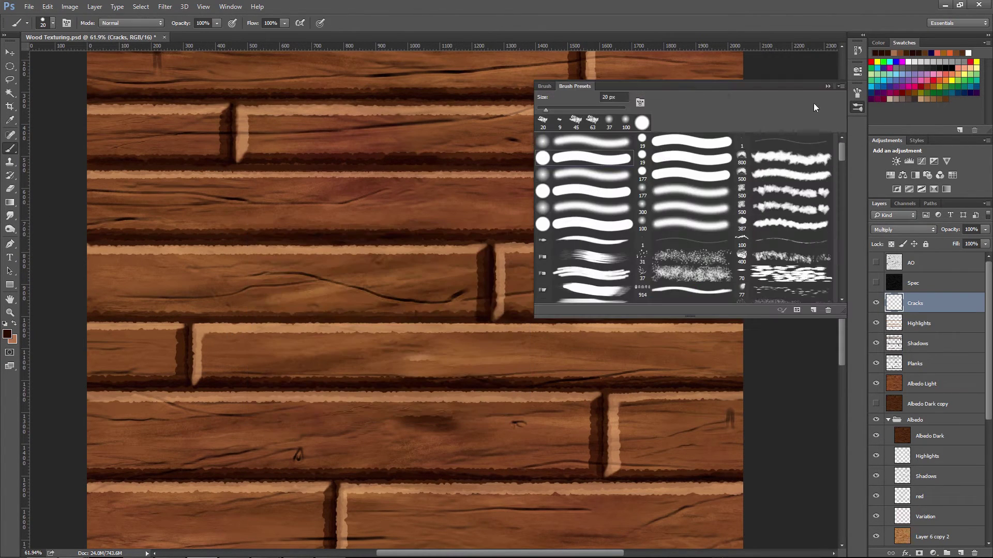
left_click(544, 86)
left_click(677, 122)
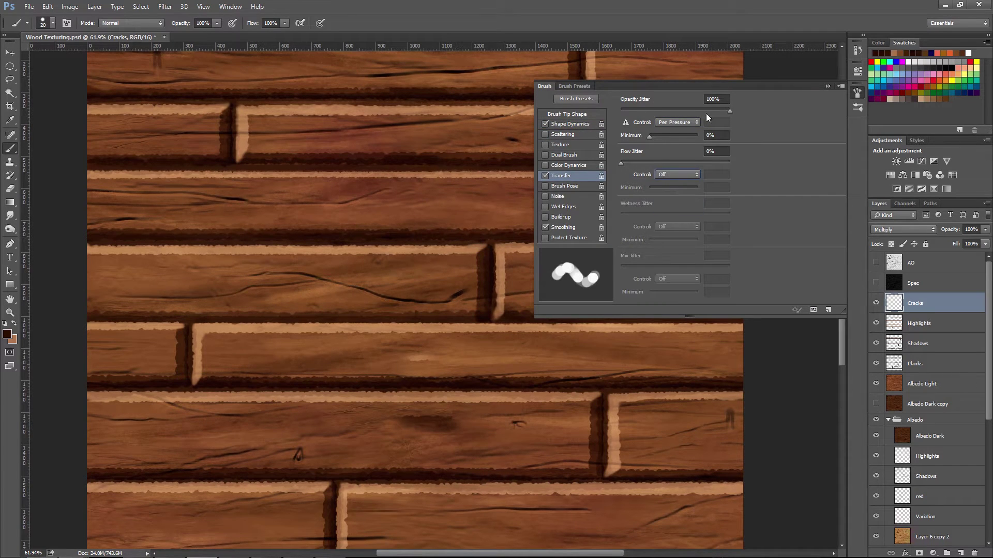
left_click(569, 124)
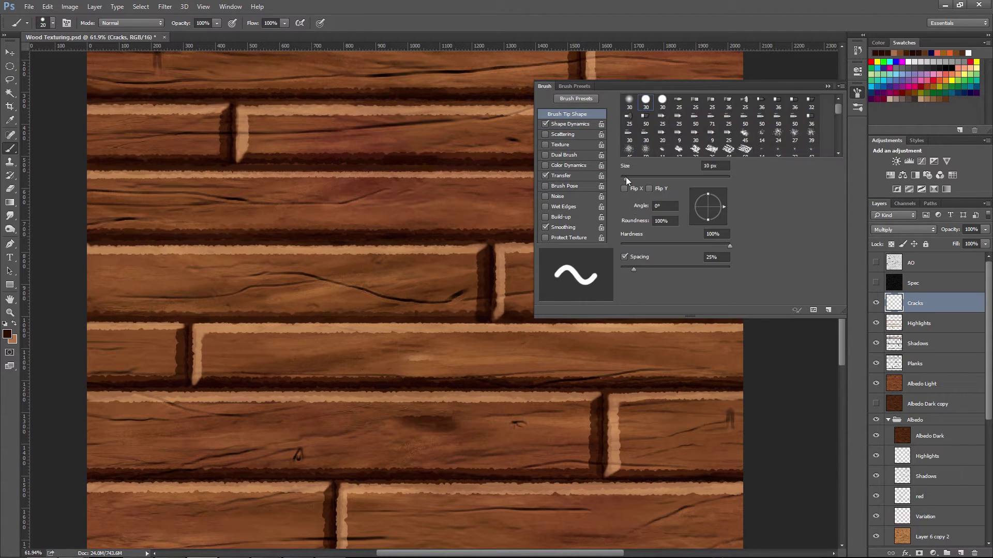
left_click(545, 134)
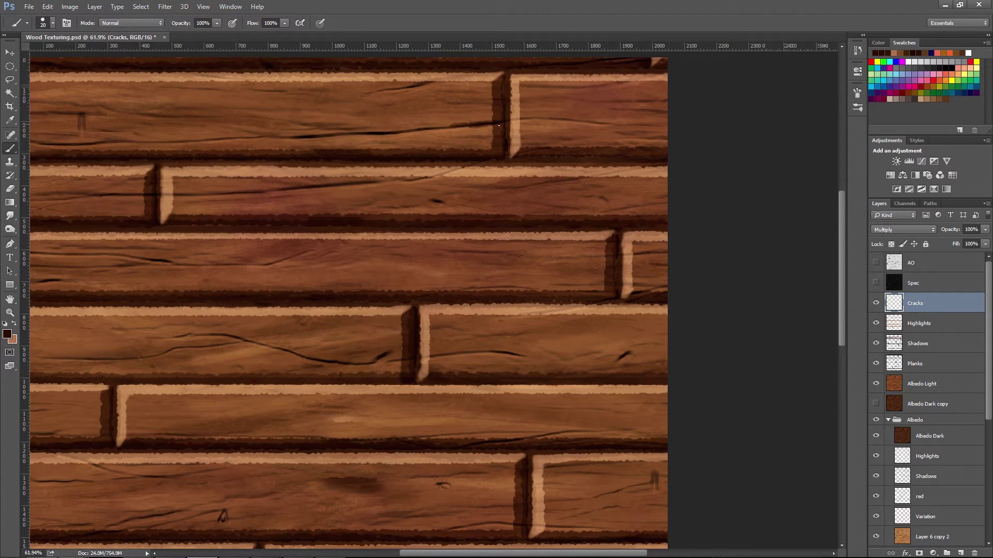
Trim the first crack's right end and paint a dark crack along a plank edge.
left_click_drag(499, 125, 410, 240)
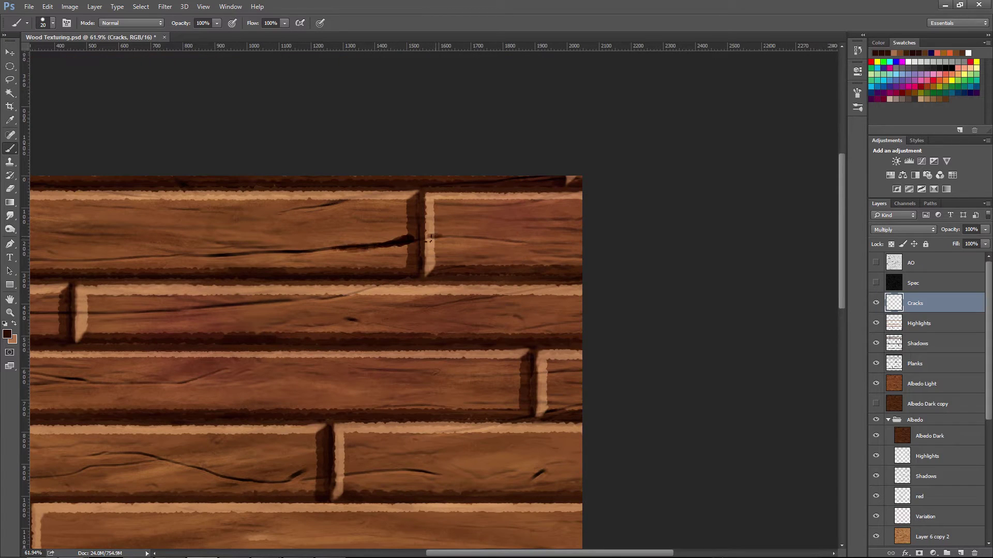
left_click_drag(520, 219, 473, 237)
key("b")
left_click_drag(360, 292, 502, 130)
scroll(501, 130, "down", 1)
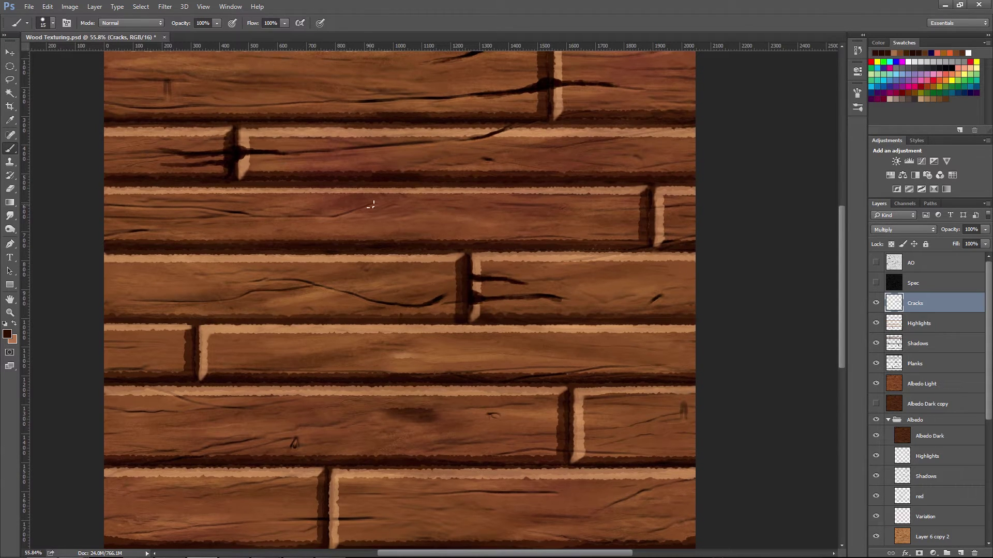
scroll(223, 223, "down", 3)
scroll(223, 223, "right", 2)
left_click_drag(424, 265, 533, 254)
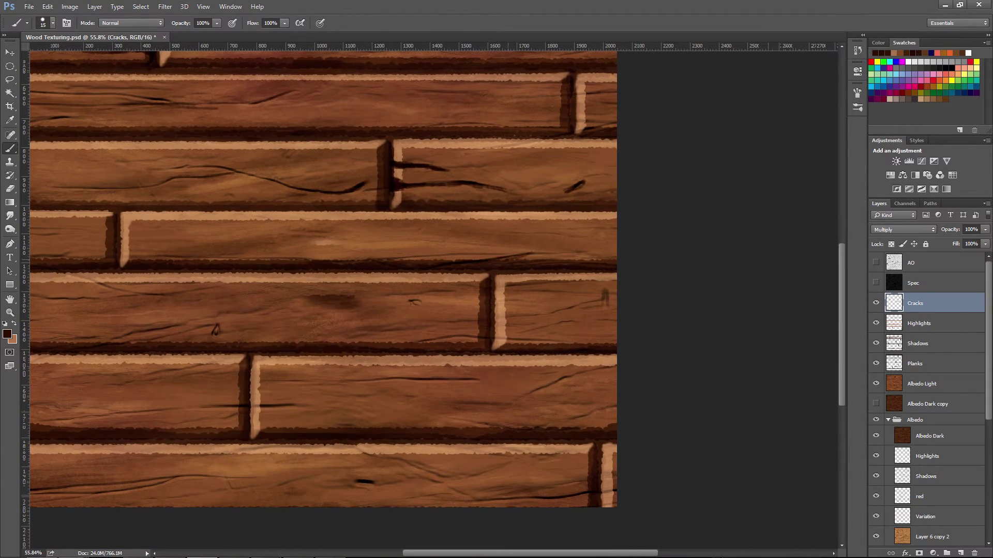
Return to the Cracks layer and extend the lower-middle plank's crack rightward.
key("e")
key("alt+bracketleft")
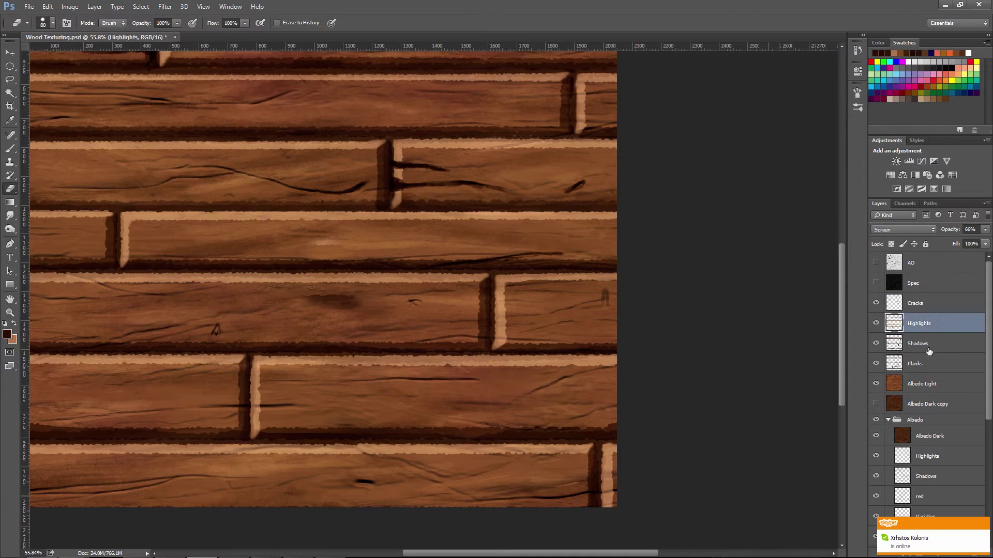
key("alt+bracketleft")
key("alt+bracketleft")
key("alt+bracketleft")
key("s")
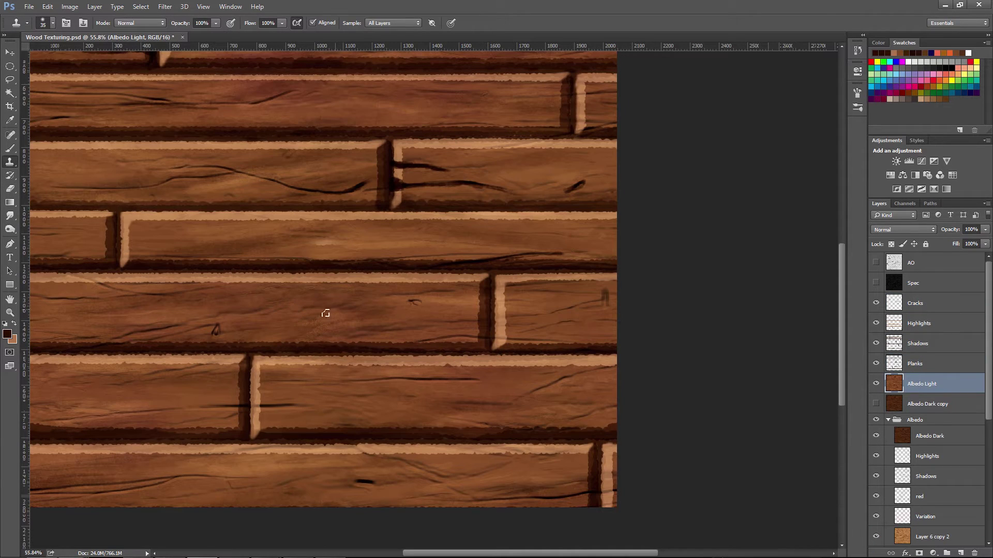
key("b")
key("alt+bracketright")
key("alt+bracketright")
key("alt+bracketright")
left_click_drag(381, 222, 464, 169)
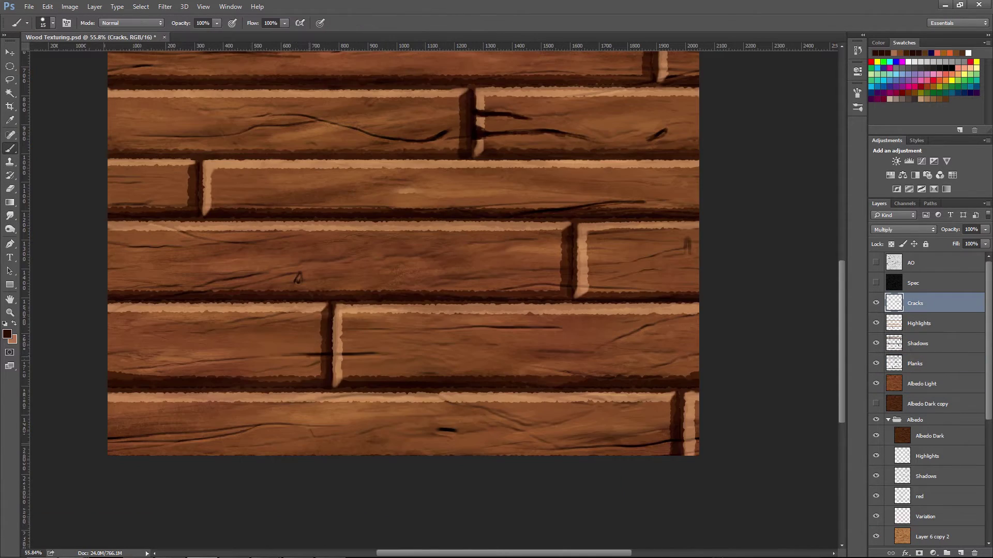
left_click_drag(456, 330, 568, 329)
Add a new layer above Cracks and begin naming it 'Cracks highlights'.
scroll(445, 399, "down", 4)
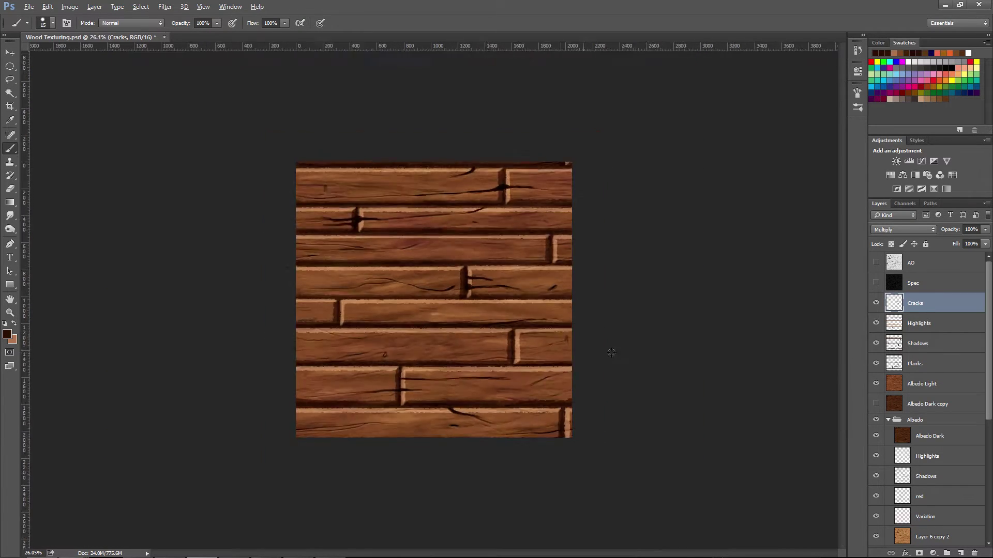
scroll(542, 397, "up", 2)
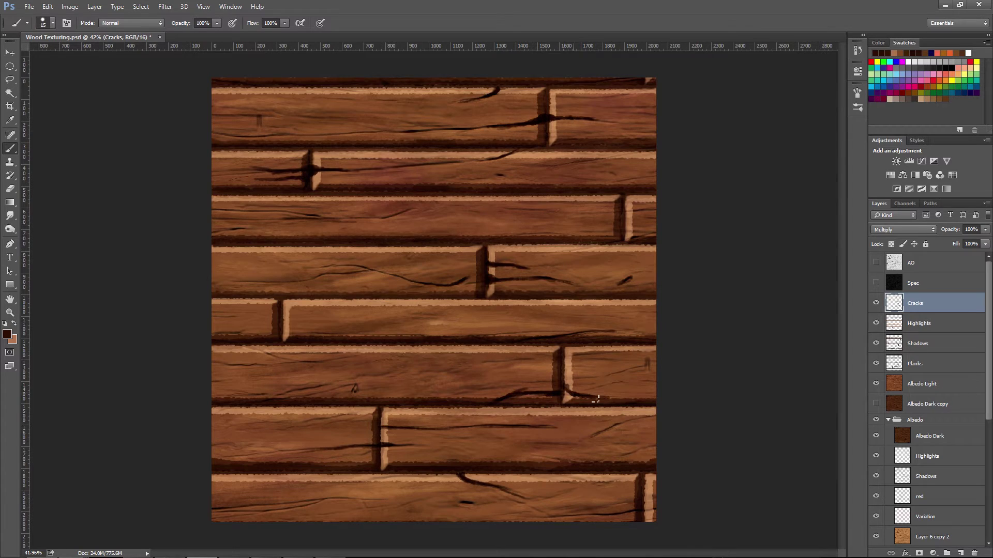
scroll(595, 399, "down", 1)
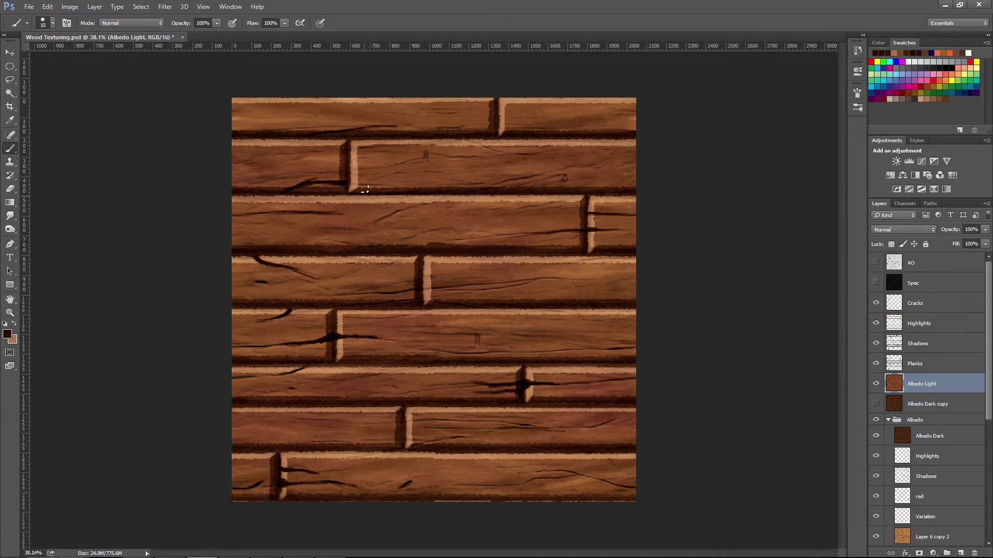
left_click(425, 292, "ctrl")
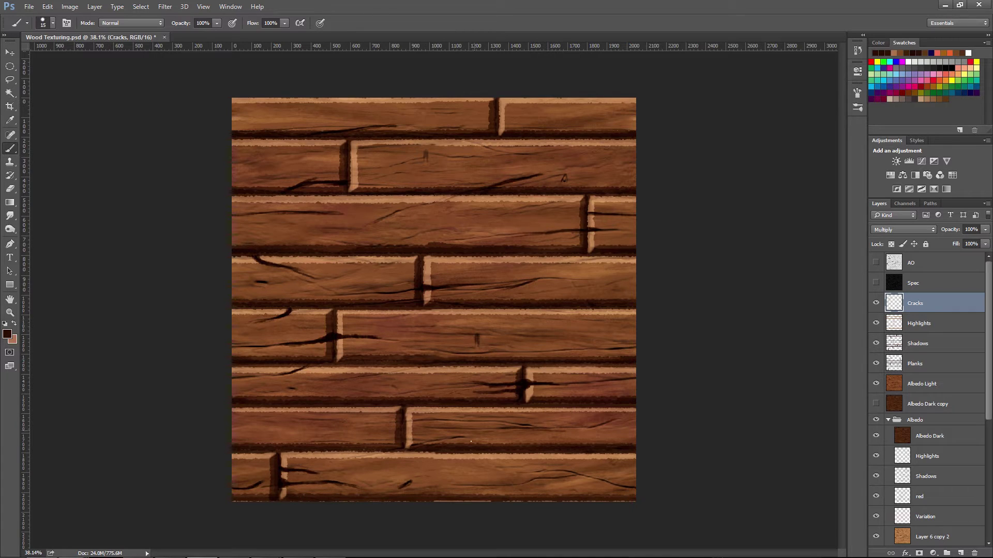
scroll(473, 273, "up", 1)
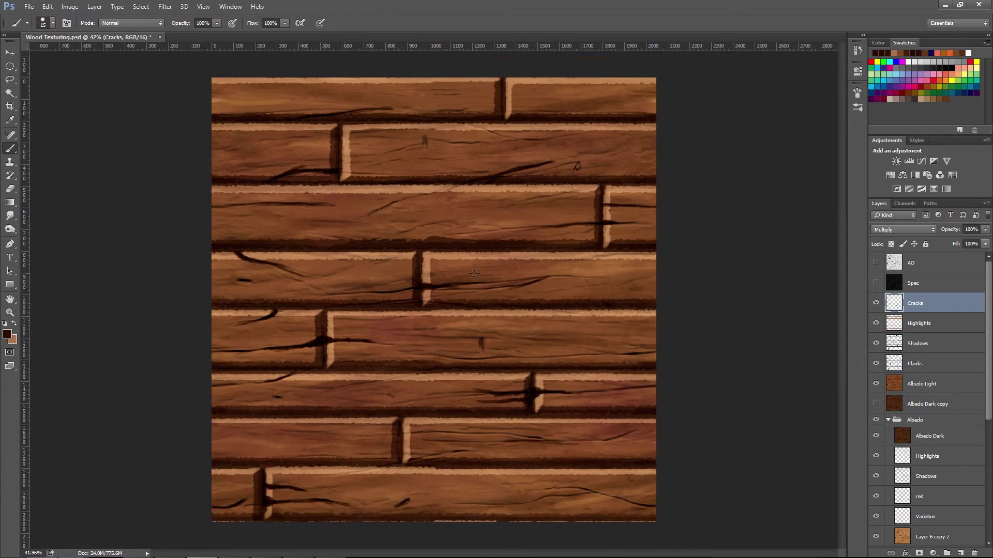
left_click(960, 553)
double_click(911, 303)
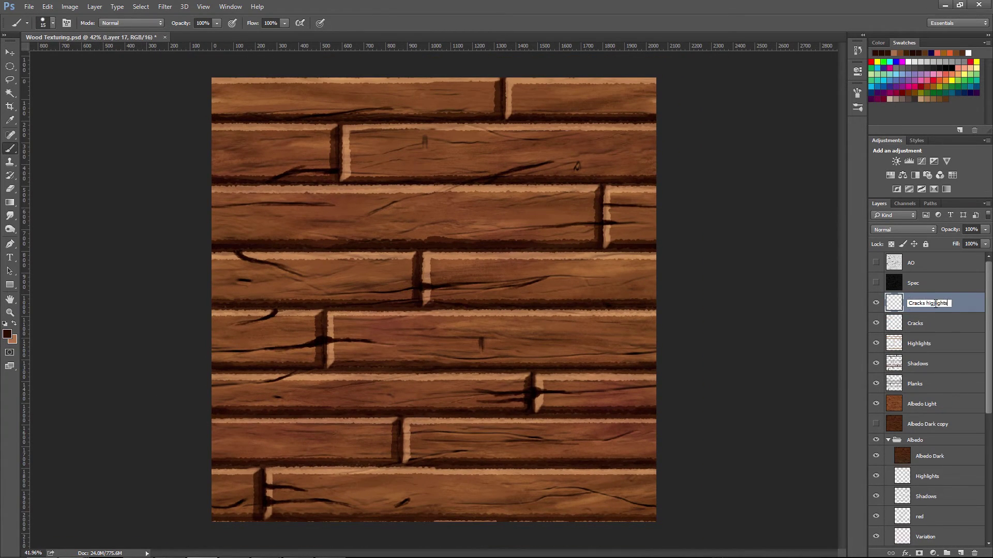
Name the new layer 'Cracks highlights', set it to Screen, and switch to the light colour.
key("Return")
left_click(904, 230)
left_click(890, 316)
key("x")
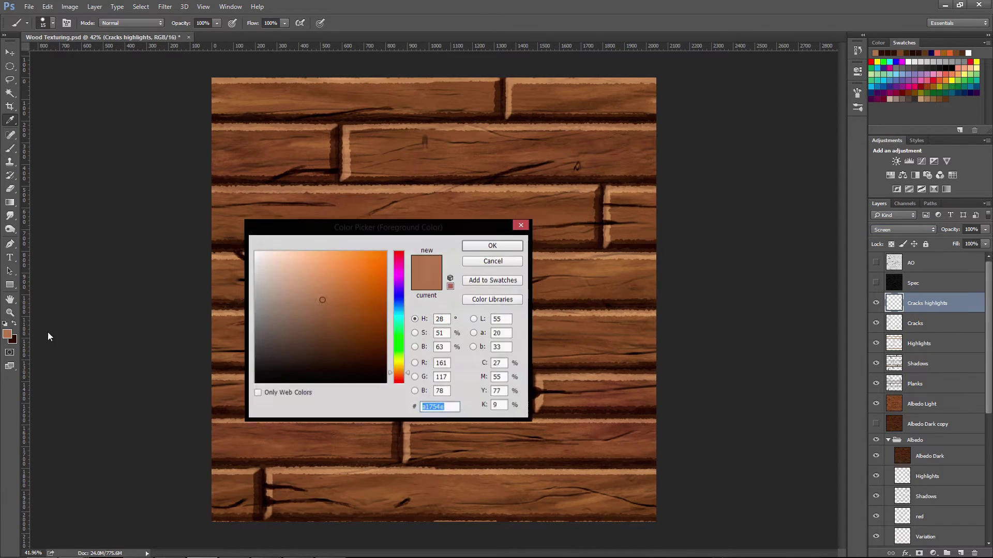
Paint light highlights along the first cracks, including the one running to the canvas edge.
scroll(350, 281, "up", 7)
mouse_move(277, 408)
left_mouse_down()
mouse_move(317, 405)
mouse_move(280, 408)
left_mouse_up()
scroll(562, 304, "right", 10)
scroll(562, 304, "down", 3)
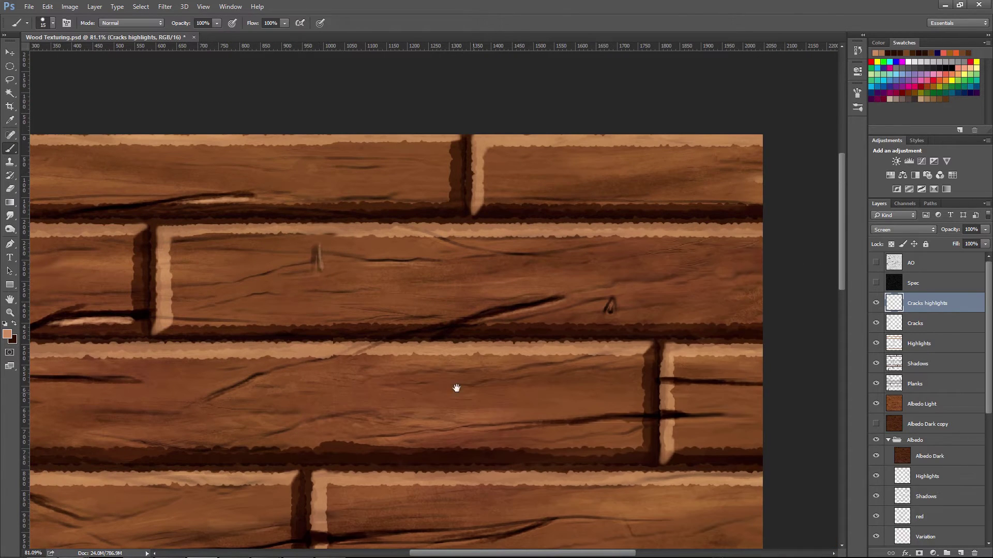
scroll(608, 317, "down", 3)
scroll(608, 317, "right", 2)
left_click_drag(608, 317, 695, 313)
left_click_drag(577, 313, 472, 318)
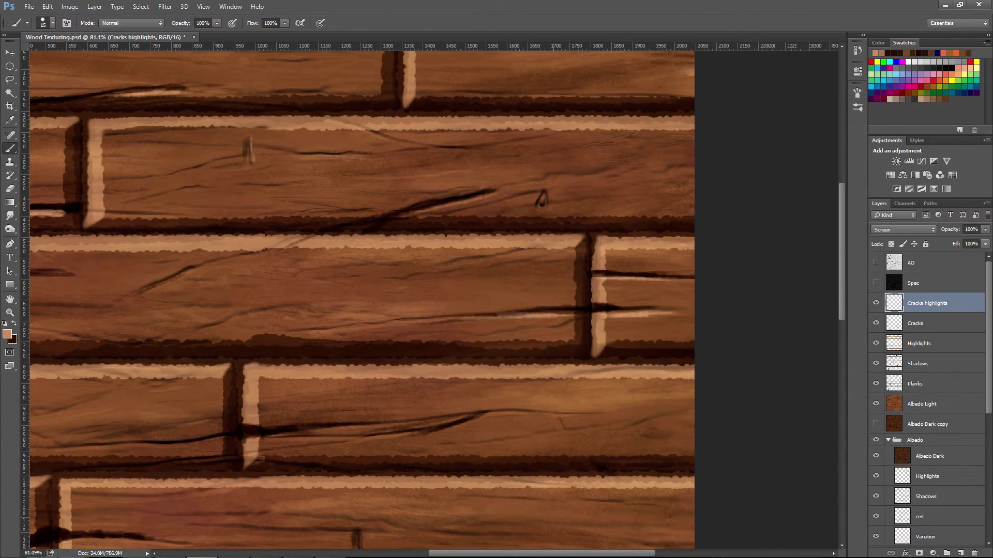
Highlight more crack edges across the planks, including the upper-left crack.
scroll(522, 253, "down", 5)
scroll(522, 253, "left", 3)
left_click_drag(362, 257, 589, 234)
scroll(522, 253, "down", 2)
scroll(522, 253, "left", 5)
left_click_drag(499, 297, 346, 304)
left_click_drag(220, 247, 178, 266)
scroll(279, 319, "down", 3)
scroll(279, 319, "right", 2)
left_click_drag(695, 279, 600, 282)
left_click_drag(683, 296, 586, 299)
Pan around the planks and add a few more small crack highlights.
scroll(695, 280, "up", 3)
scroll(695, 280, "right", 4)
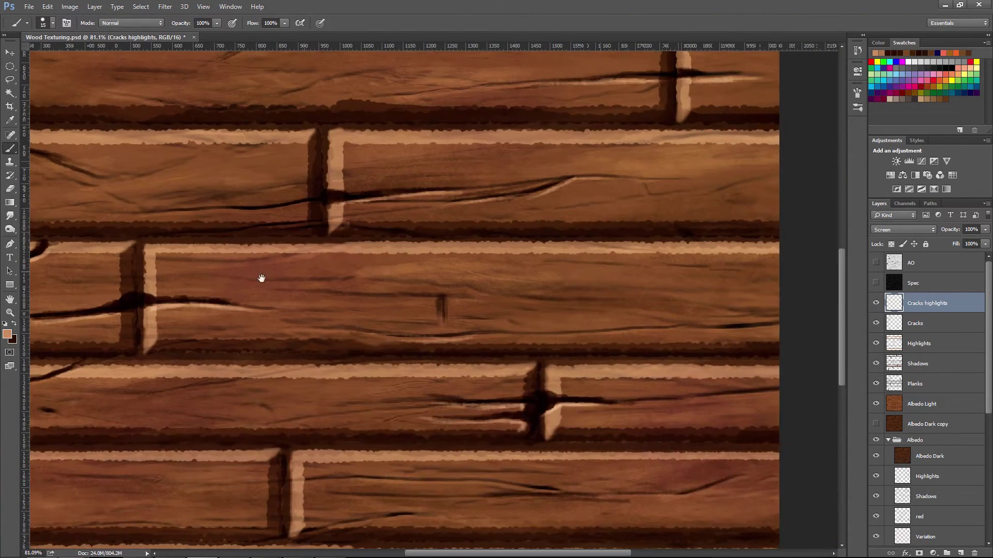
scroll(261, 276, "left", 5)
scroll(304, 347, "down", 3)
scroll(304, 347, "down", 3)
left_click_drag(207, 302, 387, 313)
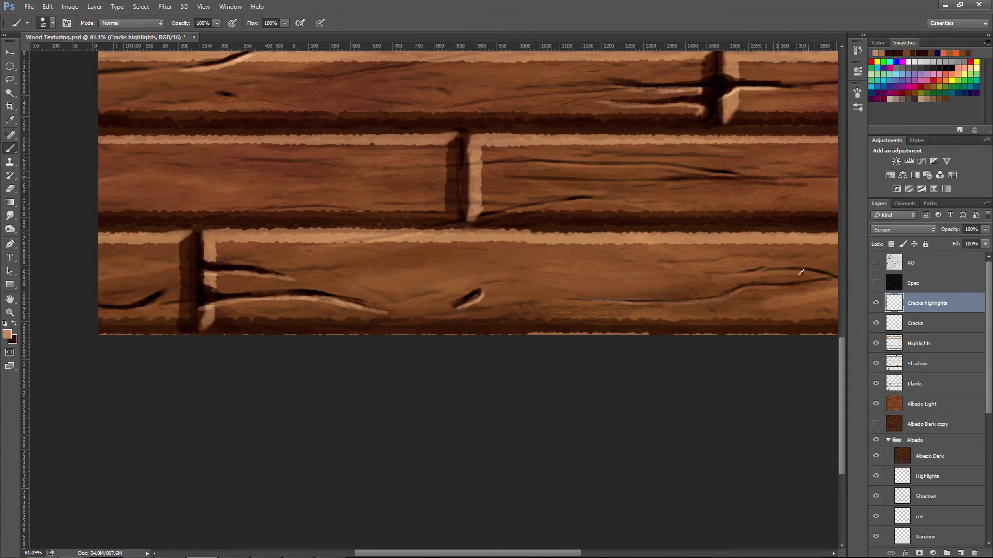
scroll(149, 312, "up", 3)
scroll(149, 312, "left", 1)
scroll(149, 311, "right", 2)
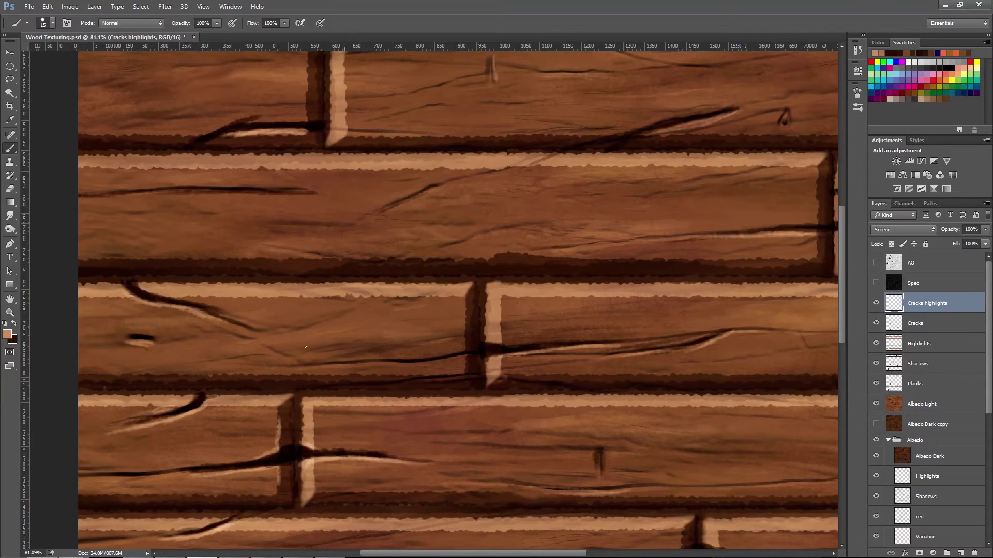
scroll(341, 268, "left", 3)
scroll(337, 192, "up", 3)
scroll(362, 181, "right", 1)
scroll(362, 191, "right", 4)
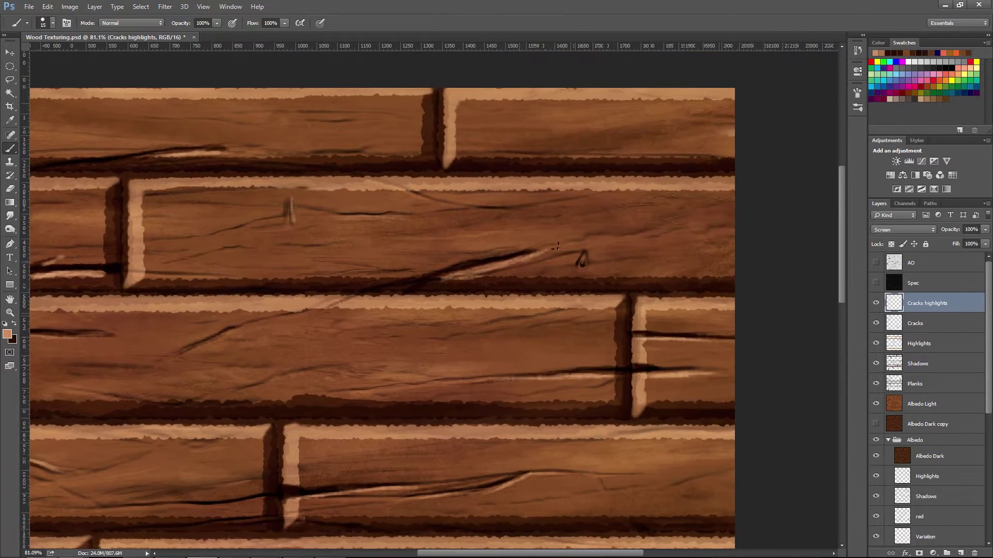
scroll(311, 207, "down", 3)
scroll(311, 207, "right", 1)
left_click_drag(238, 195, 176, 214)
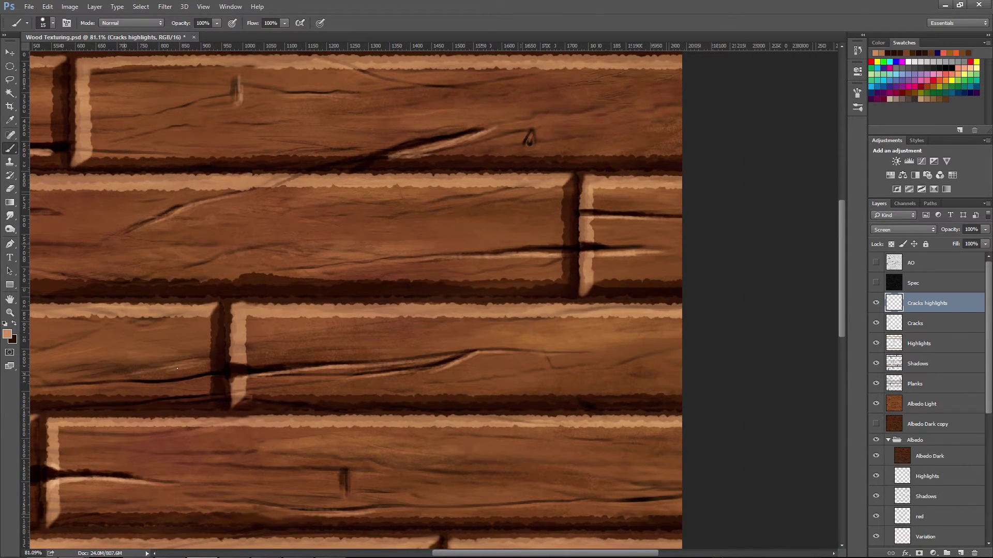
scroll(204, 381, "left", 3)
scroll(357, 310, "left", 3)
scroll(308, 301, "right", 6)
Touch up with Clone Stamp on Albedo Light and dark paint on the Cracks layer, then return to Cracks highlights.
key("e")
key("b")
scroll(408, 342, "down", 3)
scroll(408, 343, "right", 2)
scroll(362, 343, "right", 4)
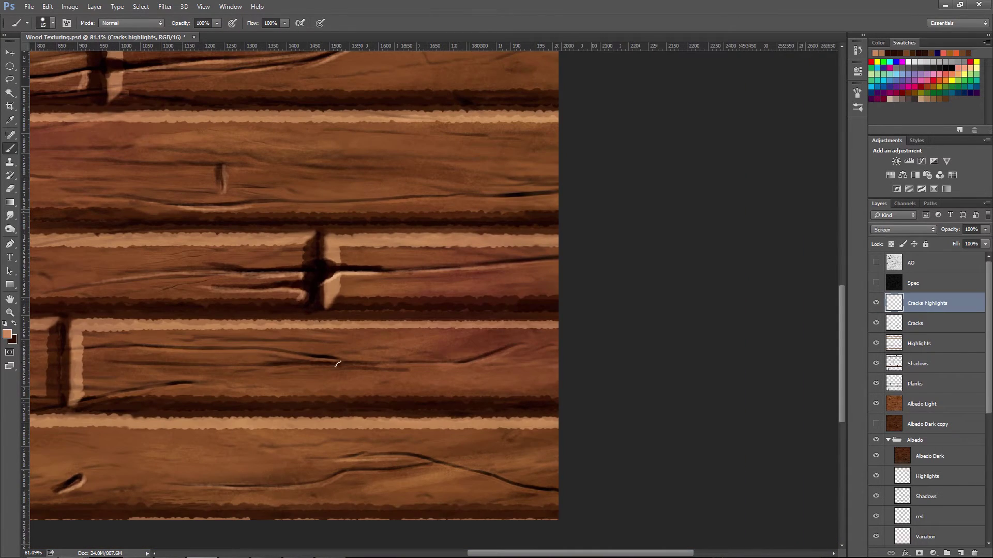
scroll(261, 344, "left", 3)
scroll(261, 344, "down", 3)
scroll(526, 311, "left", 1)
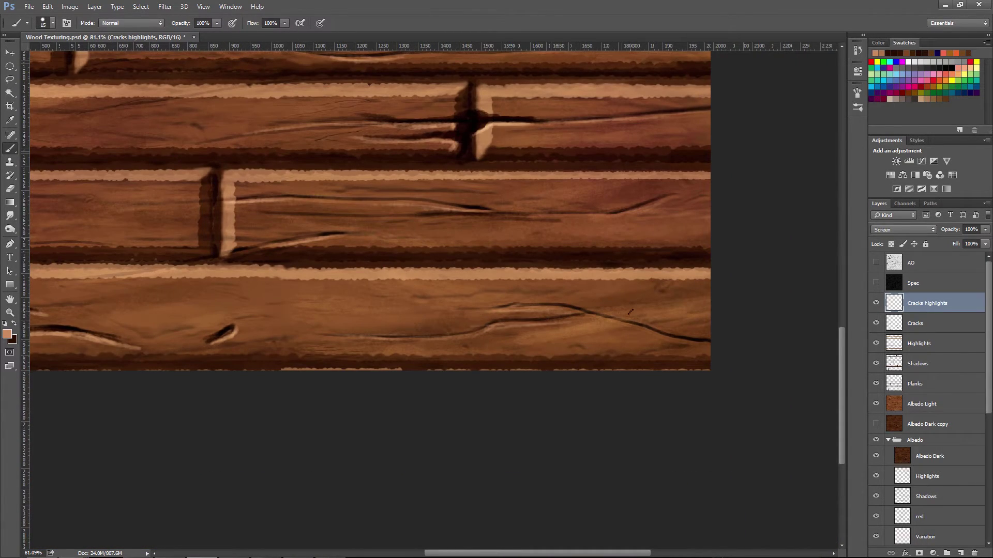
scroll(630, 311, "up", 3)
left_click(921, 404)
scroll(362, 258, "down", 3)
key("s")
scroll(336, 271, "up", 4)
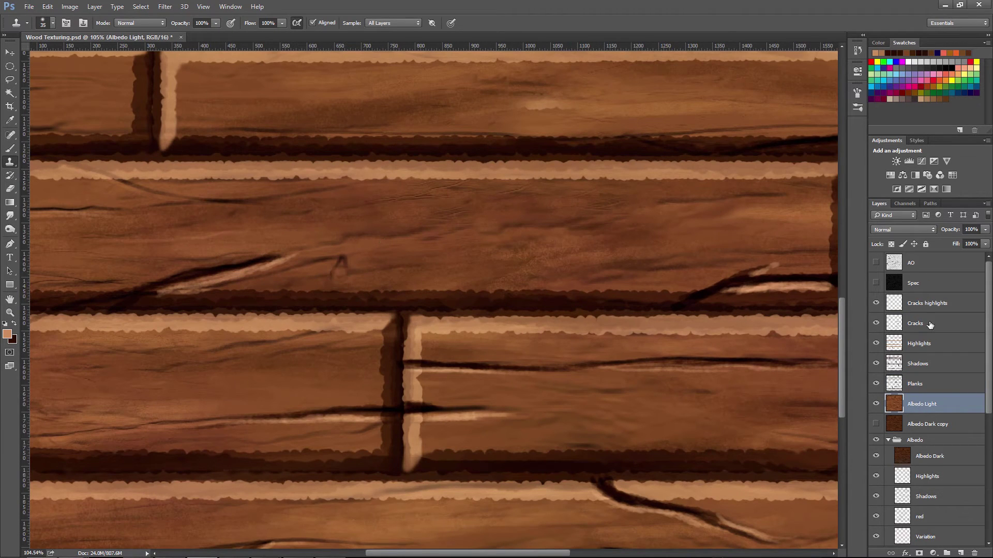
left_click(916, 323)
key("x")
left_click(338, 272)
key("b")
key("alt+bracketright")
key("x")
Clone wood texture on Albedo Light again, then return to Cracks highlights with the light colour.
scroll(344, 268, "down", 3)
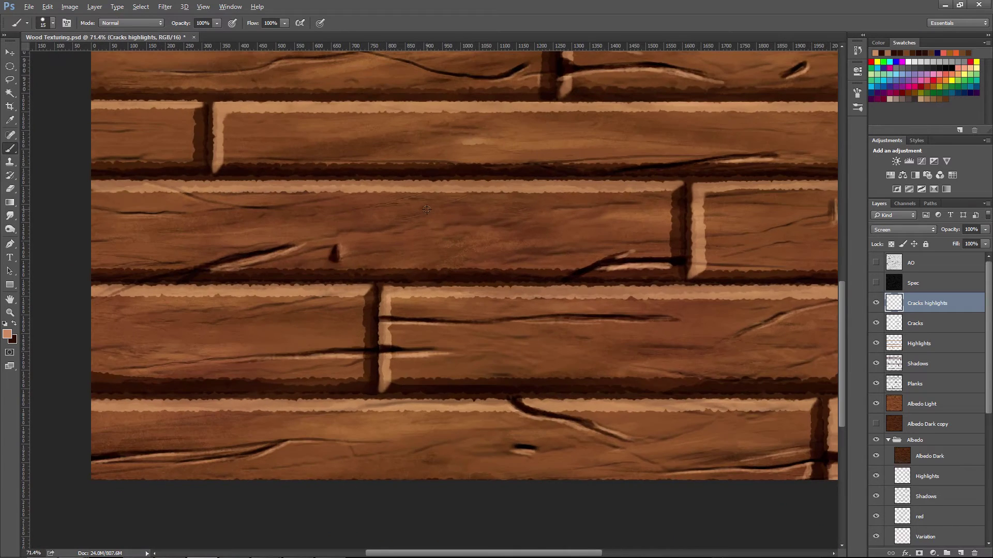
left_click(921, 403)
key("s")
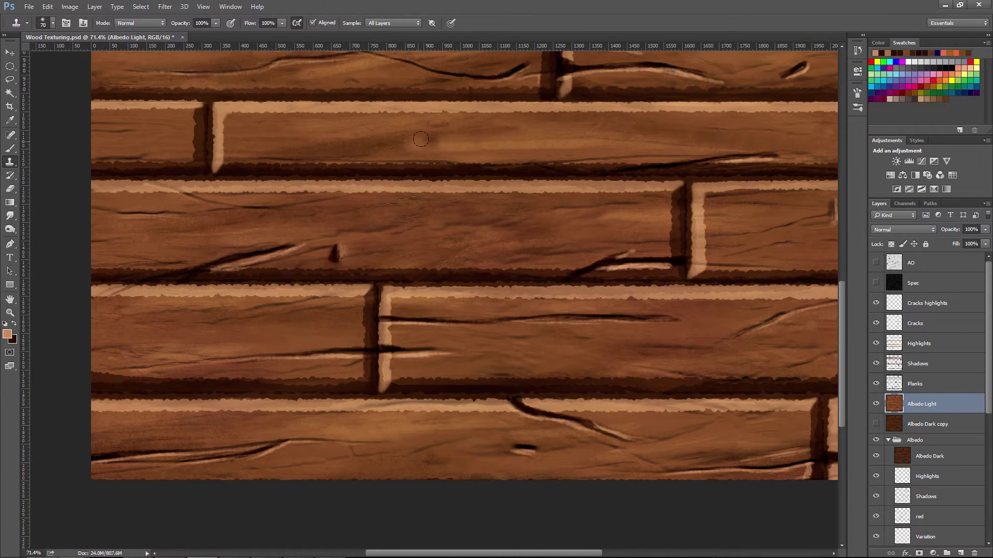
left_click(920, 325)
key("b")
key("x")
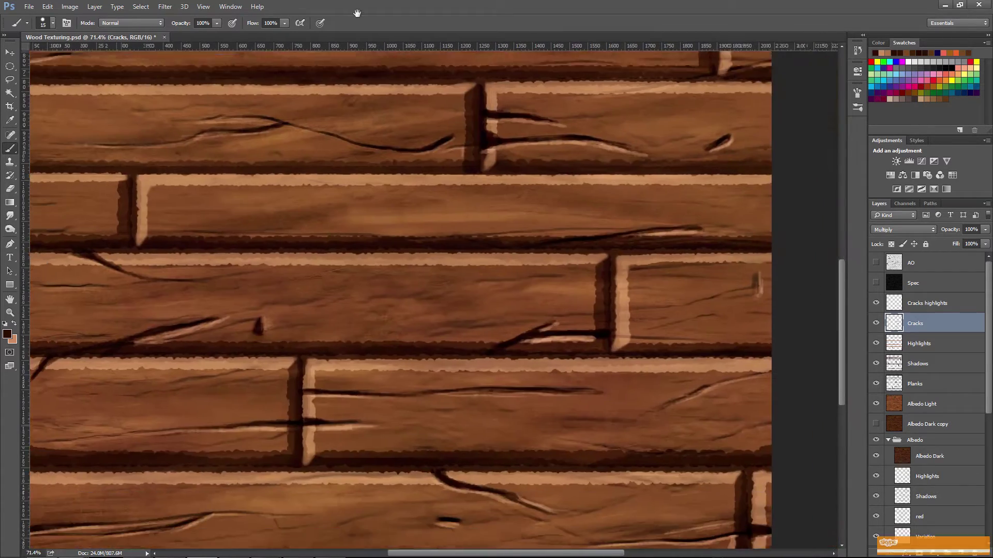
key("alt+bracketright")
key("x")
Highlight the upper plank's crack, review the planks, and add a new layer above Cracks highlights.
mouse_move(454, 154)
left_mouse_down()
mouse_move(342, 170)
mouse_move(616, 168)
left_mouse_up()
scroll(588, 180, "up", 2)
scroll(588, 181, "up", 2)
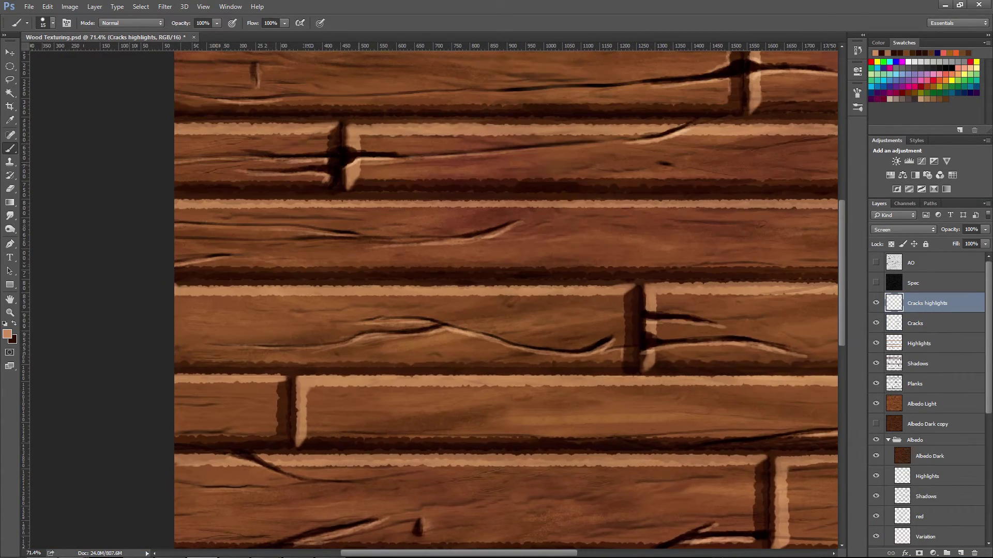
scroll(588, 180, "up", 3)
scroll(588, 181, "right", 2)
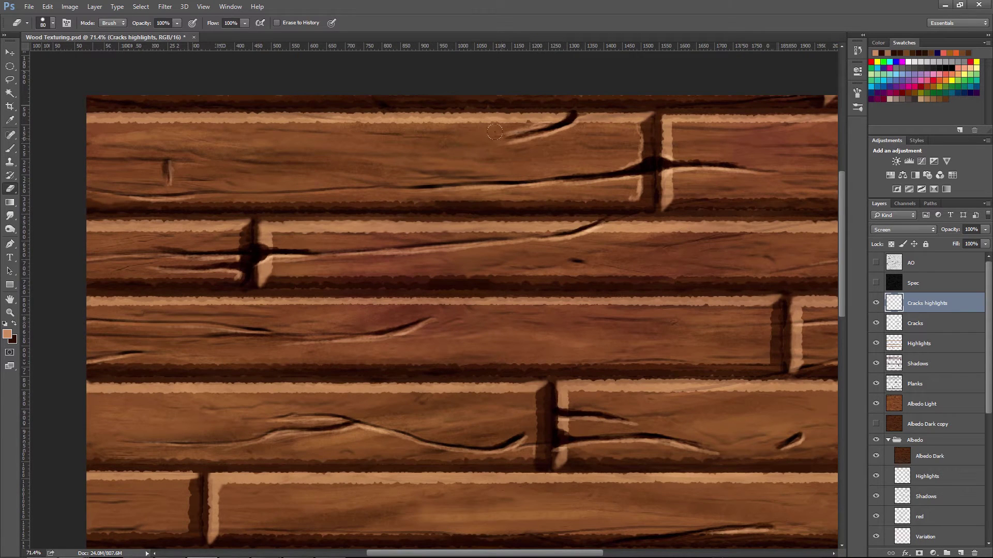
left_click_drag(533, 126, 367, 43)
left_click_drag(170, 323, 384, 278)
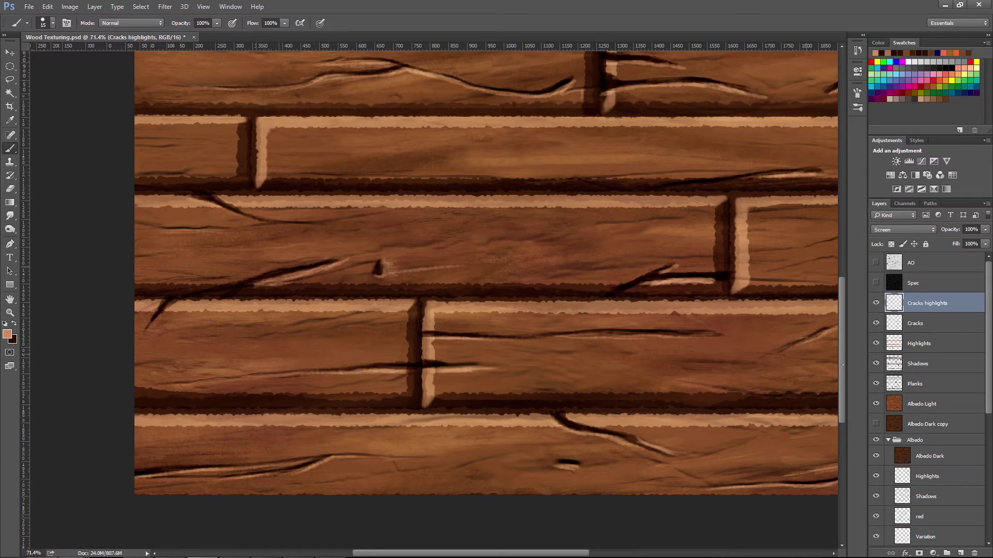
left_click(960, 554)
double_click(925, 303)
Name the layer 'edge Highlights' and pick a lighter tan foreground colour.
type("lights")
key("Return")
left_click(7, 334)
left_click(485, 261)
scroll(457, 274, "down", 2)
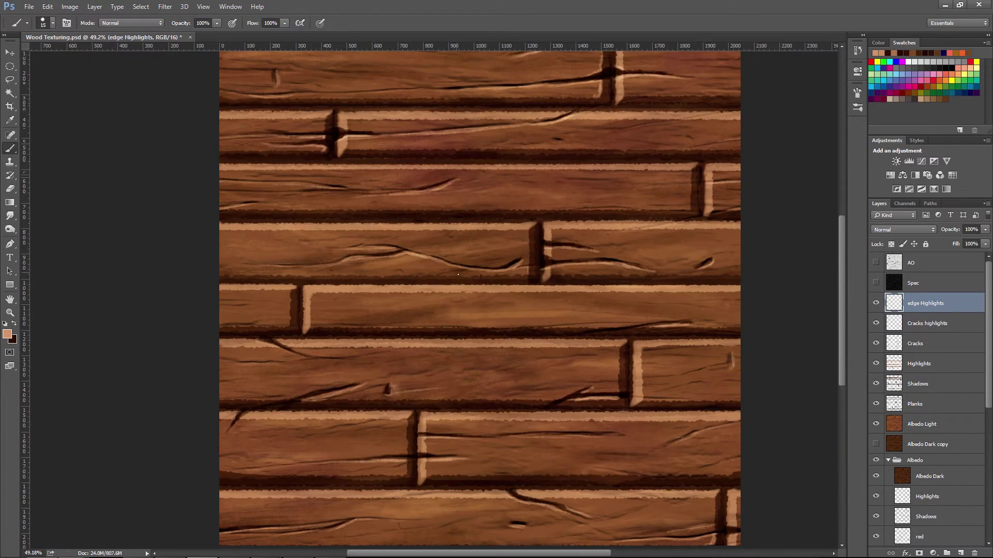
scroll(457, 274, "up", 2)
left_click_drag(457, 274, 429, 379)
left_click(7, 334)
left_click(308, 270)
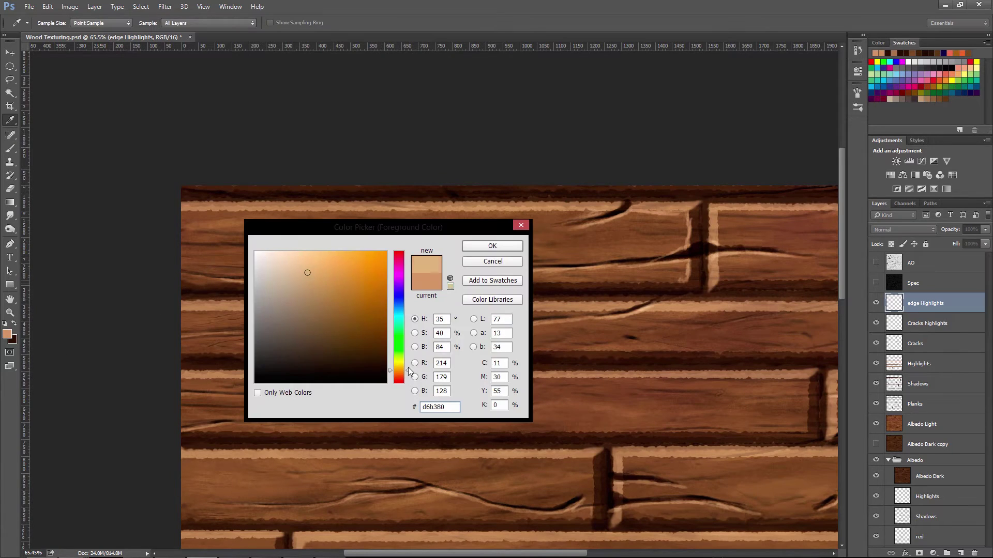
left_click(490, 247)
Paint light highlights along the top plank's upper and lower edges and left end.
left_click_drag(613, 284, 260, 285)
left_click_drag(335, 285, 495, 285)
left_click_drag(194, 212, 249, 211)
mouse_move(391, 211)
left_mouse_down()
mouse_move(611, 212)
mouse_move(478, 83)
left_mouse_up()
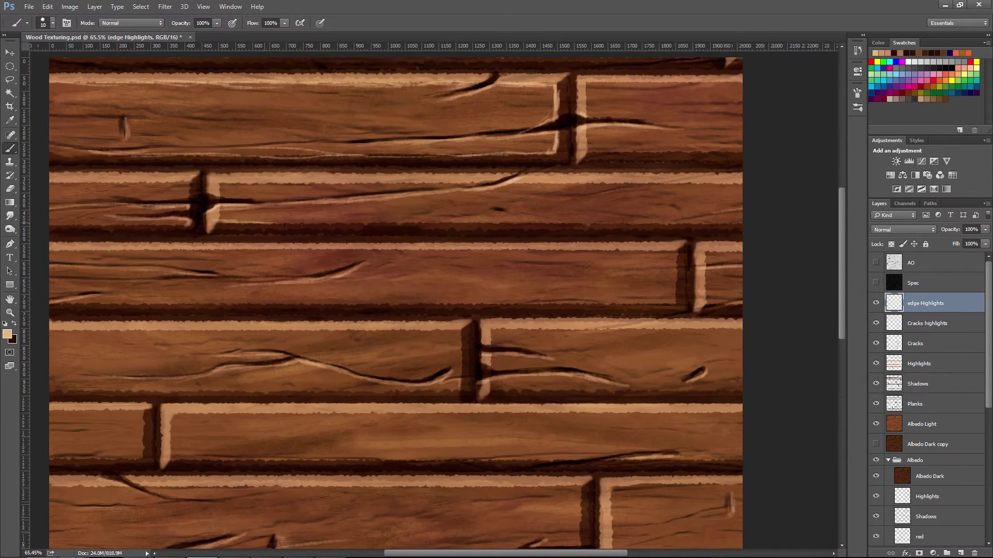
left_click_drag(212, 222, 743, 223)
left_click_drag(743, 184, 690, 182)
left_click_drag(410, 182, 222, 198)
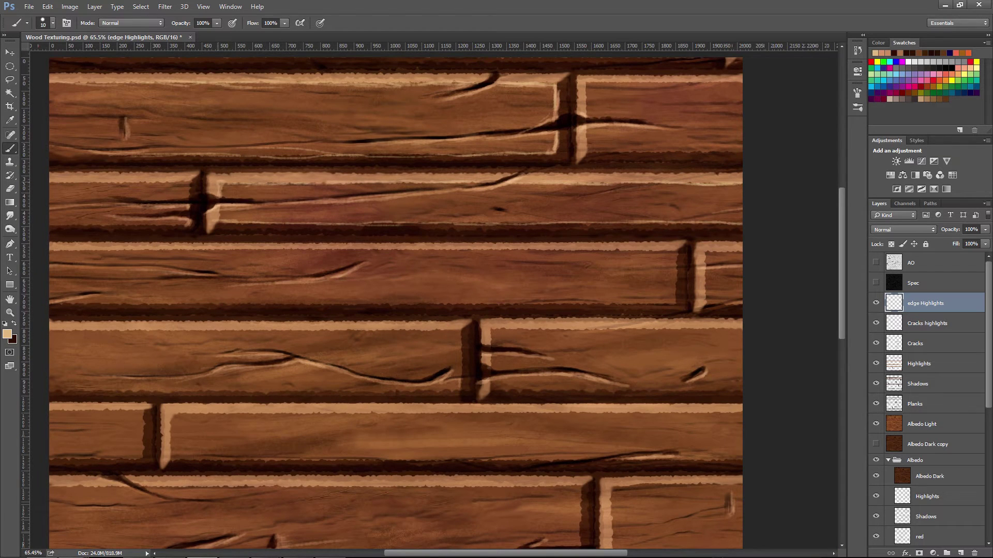
scroll(219, 213, "down", 2)
scroll(243, 196, "up", 3)
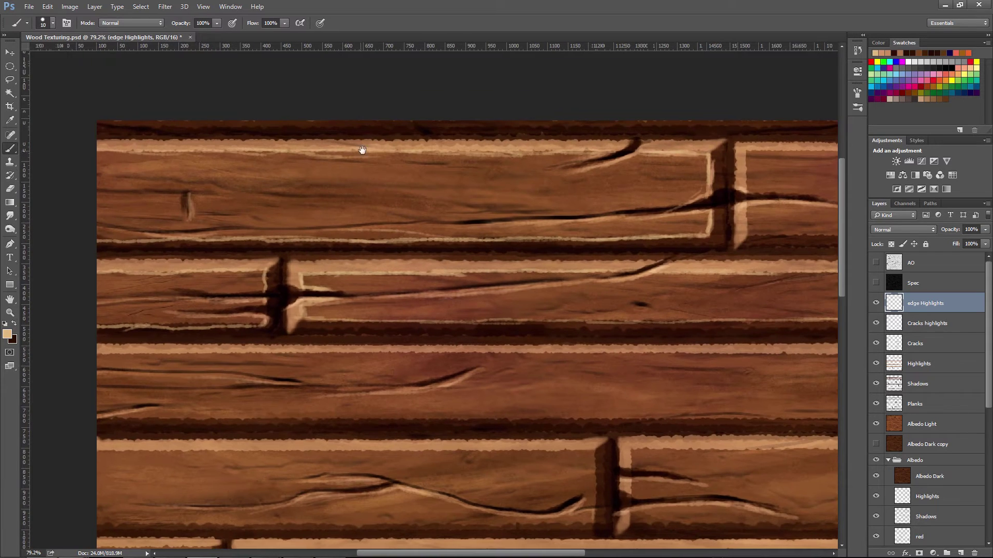
Highlight the plank edges around the lower plank joints.
left_click_drag(155, 229, 382, 163)
left_click_drag(524, 368, 552, 234)
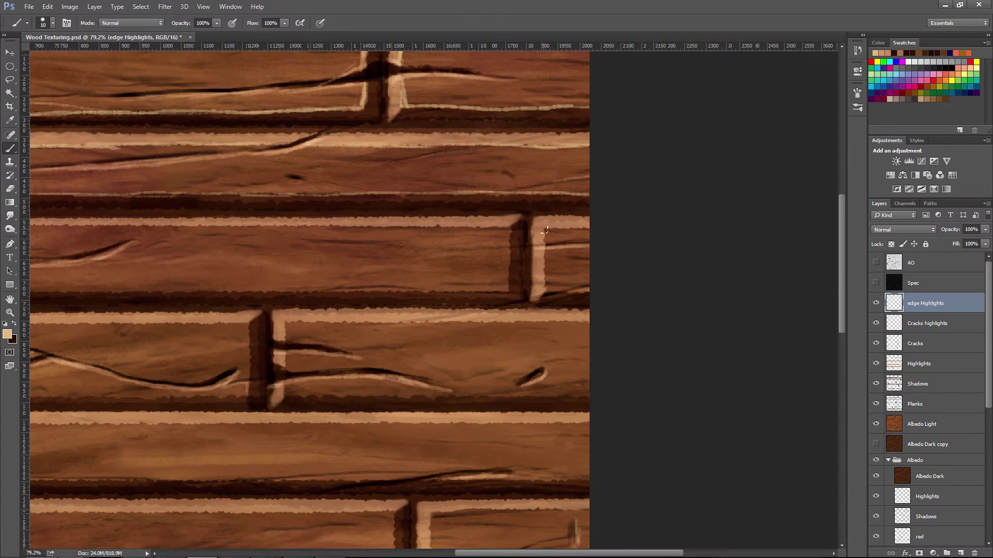
mouse_move(241, 226)
left_mouse_down()
mouse_move(508, 233)
mouse_move(572, 152)
left_mouse_up()
mouse_move(258, 212)
left_mouse_down()
mouse_move(391, 224)
mouse_move(183, 275)
left_mouse_up()
scroll(370, 363, "down", 3)
scroll(370, 363, "up", 2)
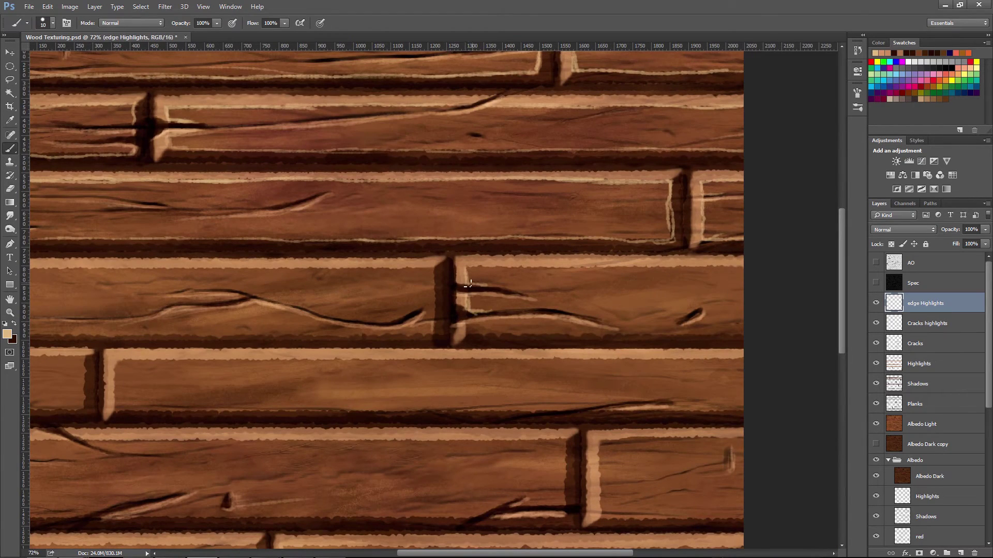
left_click_drag(465, 331, 743, 335)
mouse_move(743, 267)
left_mouse_down()
mouse_move(461, 269)
mouse_move(543, 269)
left_mouse_up()
mouse_move(356, 338)
left_mouse_down()
mouse_move(544, 315)
mouse_move(305, 300)
mouse_move(179, 327)
left_mouse_up()
left_click_drag(310, 269, 333, 303)
left_click_drag(394, 296, 649, 294)
Highlight more plank edges toward the texture's left edge.
mouse_move(545, 297)
left_mouse_down()
mouse_move(522, 319)
mouse_move(516, 286)
mouse_move(413, 176)
mouse_move(282, 191)
left_mouse_up()
left_click_drag(269, 280, 698, 270)
left_click_drag(696, 322, 562, 320)
left_click_drag(320, 331, 695, 326)
mouse_move(372, 347)
left_mouse_down()
mouse_move(438, 365)
mouse_move(505, 365)
mouse_move(426, 298)
left_mouse_up()
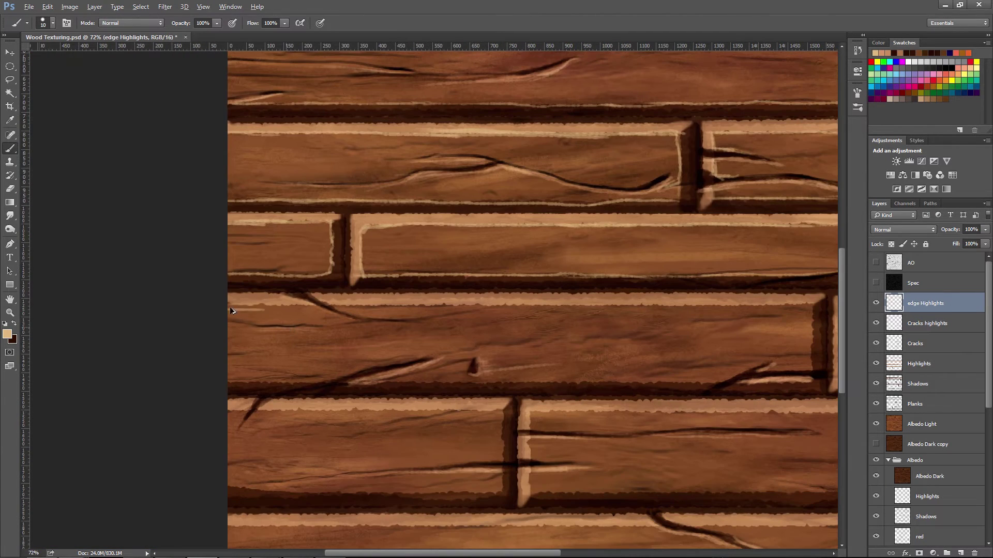
mouse_move(537, 311)
left_mouse_down()
mouse_move(402, 310)
mouse_move(399, 288)
left_mouse_up()
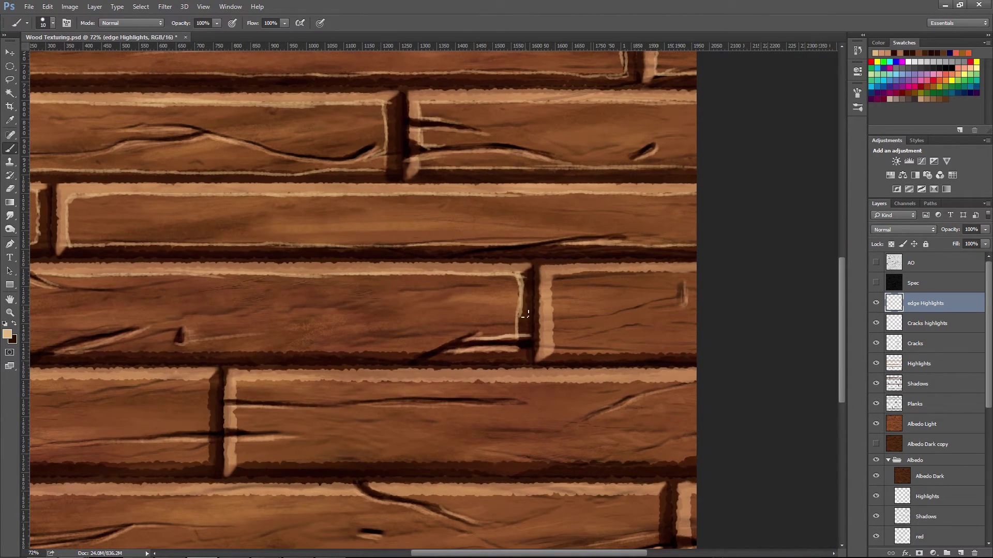
left_click_drag(137, 357, 313, 302)
mouse_move(234, 292)
left_mouse_down()
mouse_move(312, 303)
mouse_move(307, 257)
left_mouse_up()
left_click_drag(192, 294, 460, 294)
left_click_drag(450, 375, 186, 370)
Highlight the right planks' top and bottom edges and the bottom plank's top edge.
left_click_drag(487, 342, 366, 346)
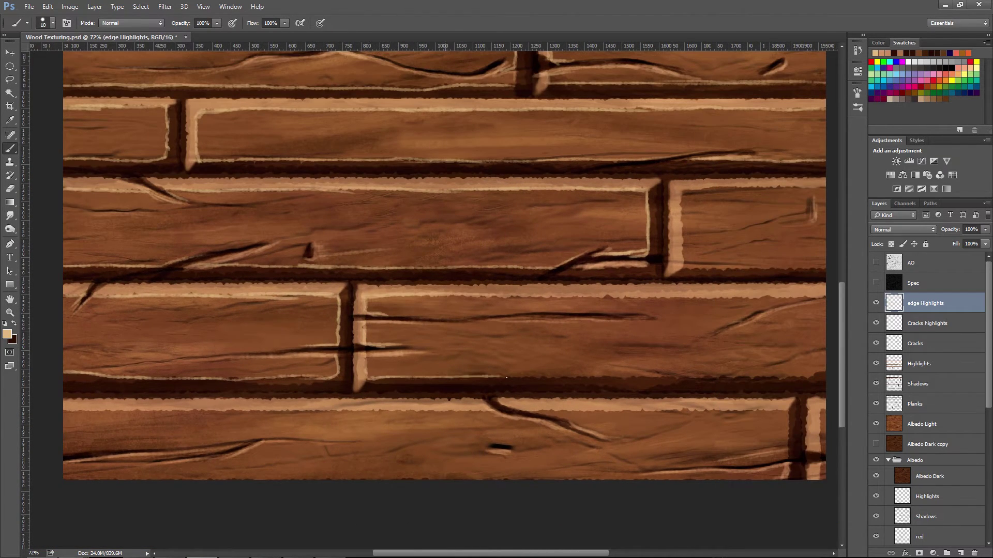
left_click_drag(465, 336, 326, 328)
left_click_drag(349, 290, 675, 290)
left_click_drag(545, 262, 688, 262)
left_click_drag(687, 181, 550, 181)
left_click_drag(383, 402, 649, 402)
Review the edge highlights across the texture, then switch to the Smudge tool.
left_click_drag(365, 394, 600, 356)
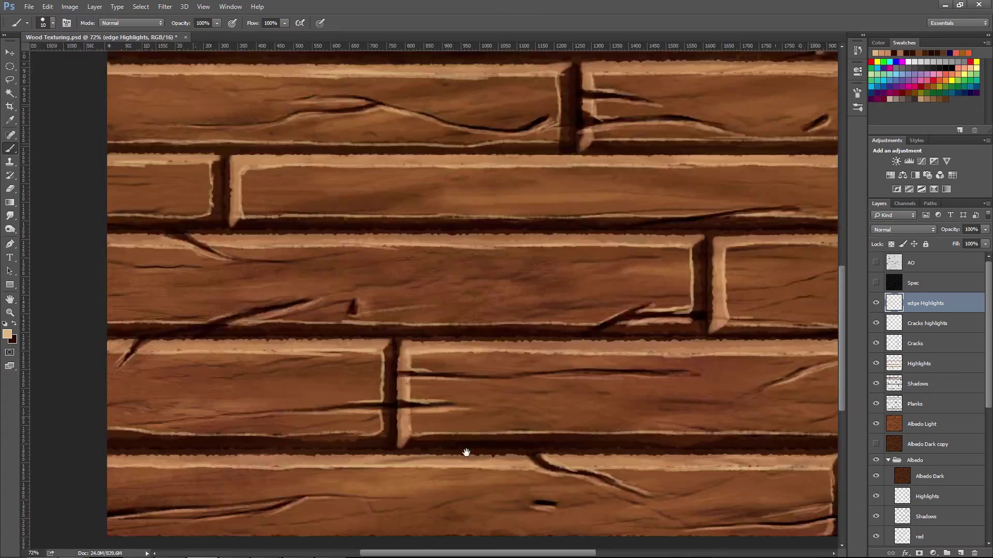
left_click_drag(455, 366, 367, 311)
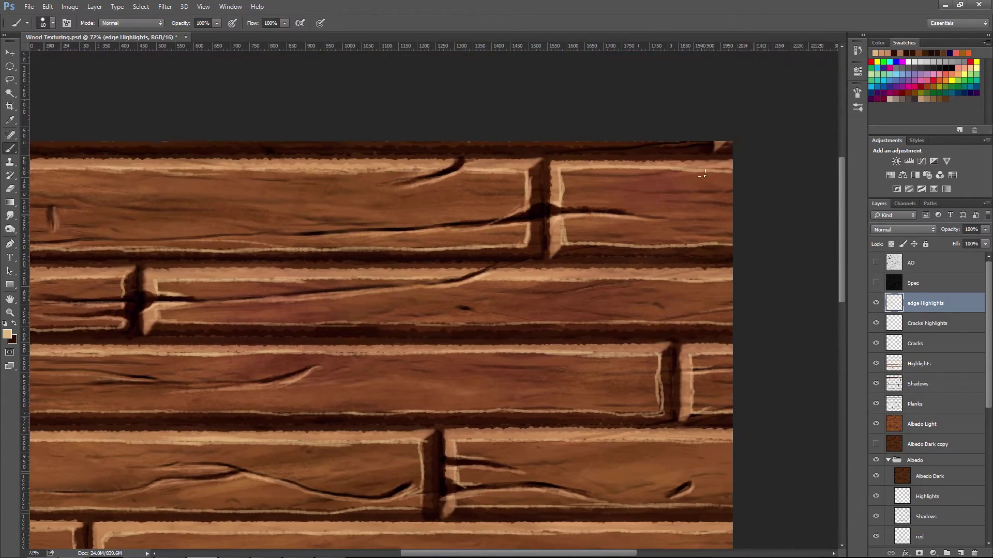
scroll(544, 222, "up", 2)
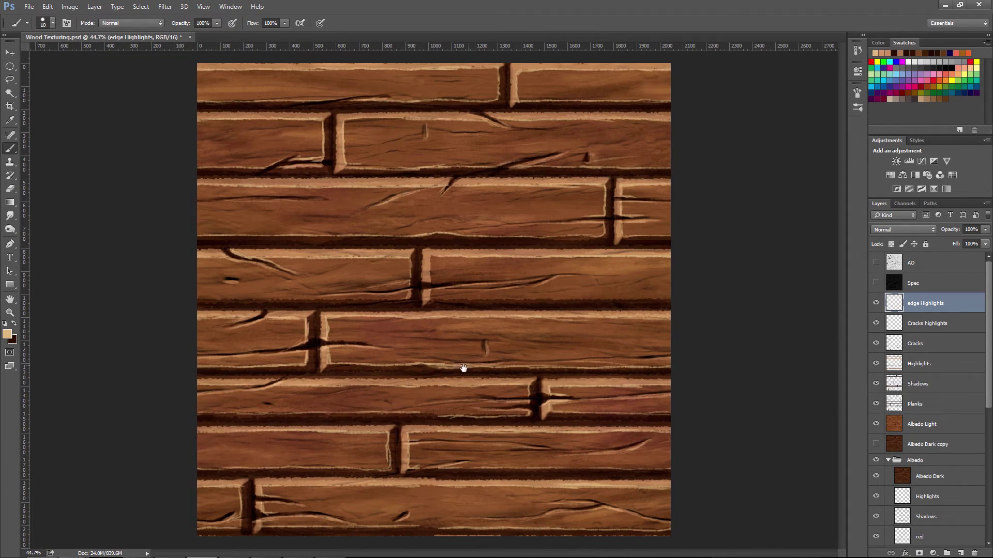
scroll(429, 402, "up", 3)
left_click_drag(428, 403, 214, 383)
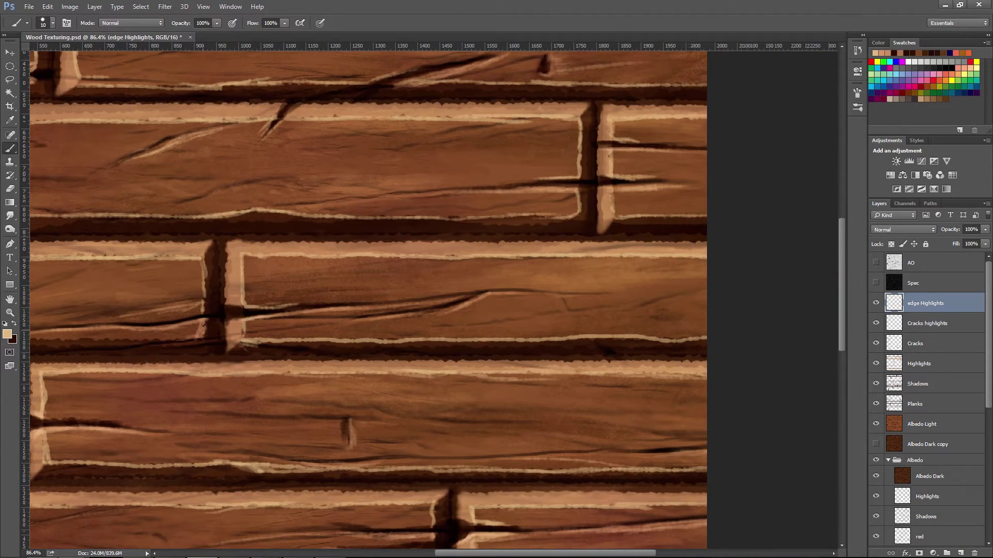
left_click_drag(192, 333, 198, 548)
key("r")
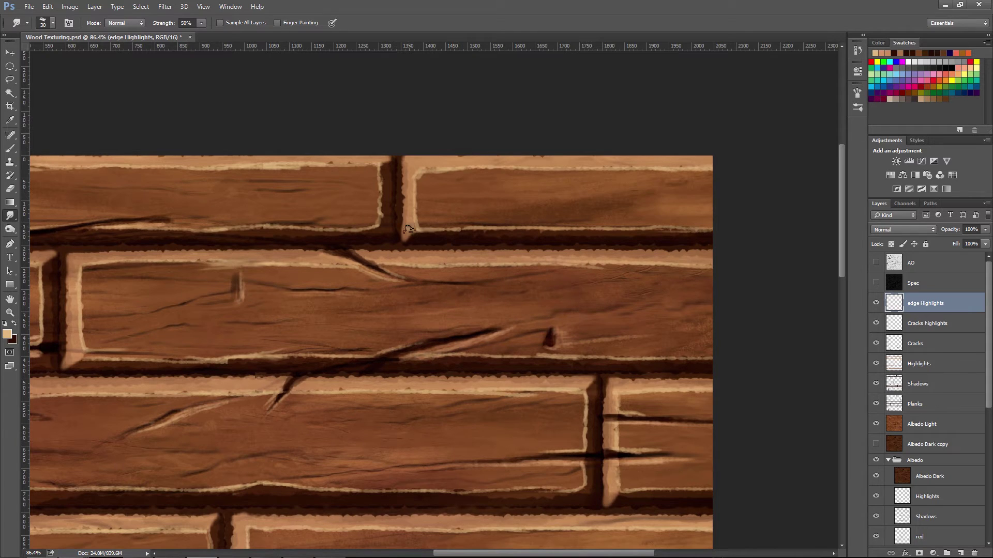
Pan across the planks and smudge the light edge of a crack into the wood.
left_click_drag(629, 416, 603, 199)
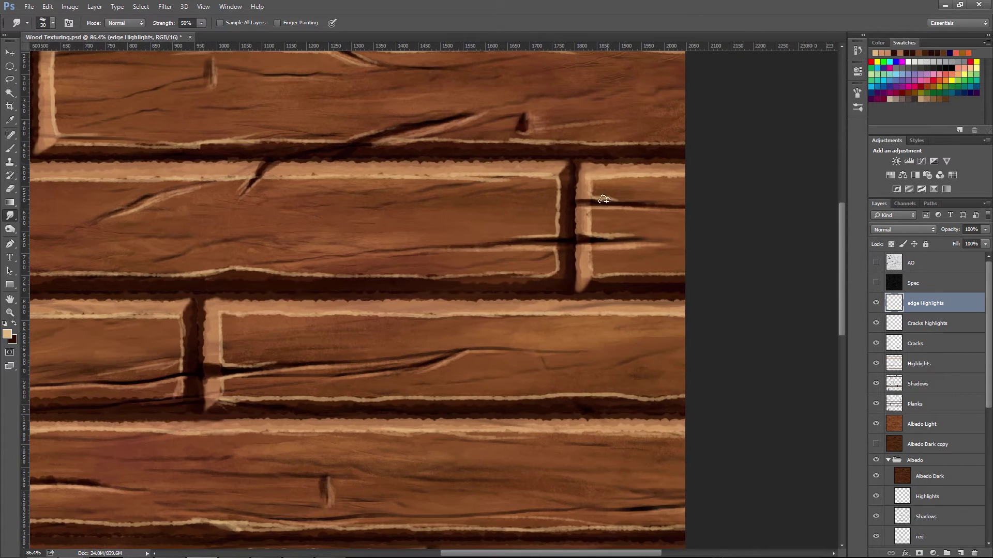
left_click_drag(590, 289, 681, 181)
left_click_drag(523, 260, 735, 231)
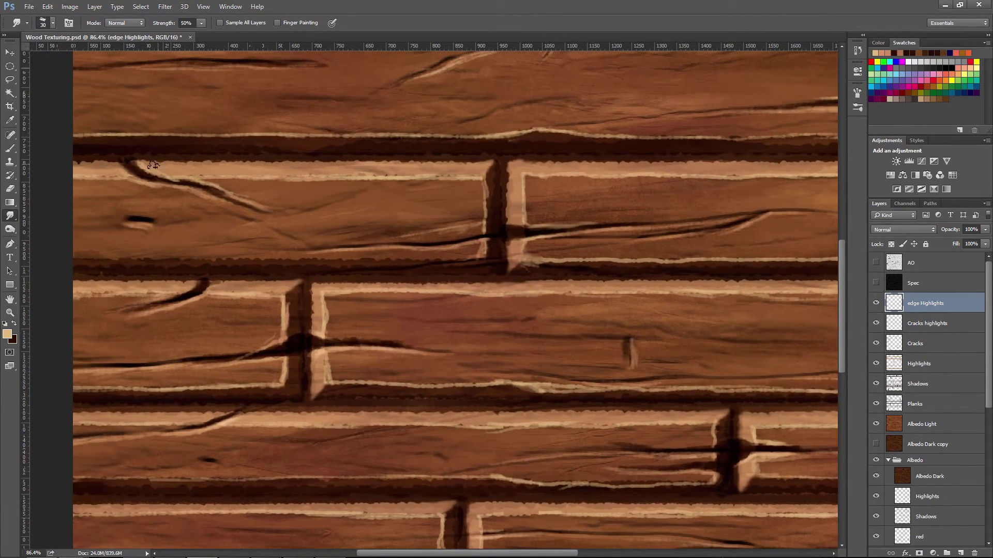
left_click_drag(238, 337, 258, 271)
left_click_drag(546, 324, 525, 234)
left_click_drag(429, 312, 414, 234)
mouse_move(403, 328)
left_mouse_down()
mouse_move(454, 212)
mouse_move(458, 174)
left_mouse_up()
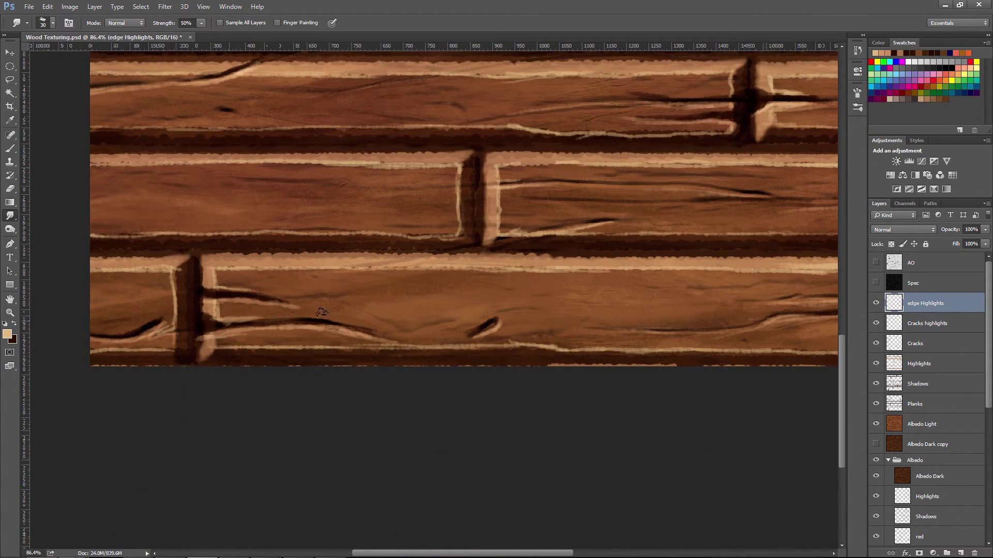
left_click_drag(171, 327, 158, 332)
Make the Highlights layer active and zoom out to the whole texture.
left_click(925, 323)
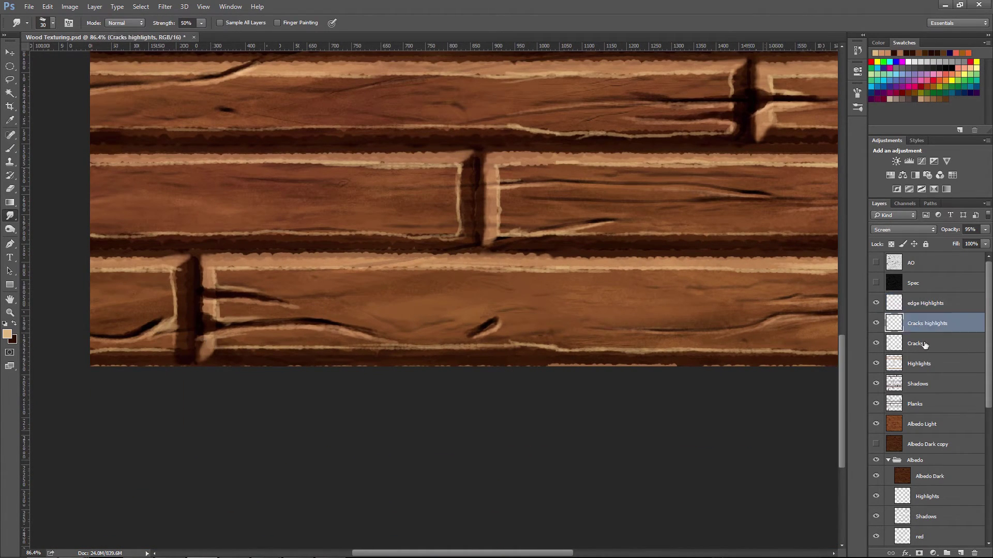
mouse_move(617, 223)
left_mouse_down()
mouse_move(277, 381)
mouse_move(521, 233)
mouse_move(288, 303)
mouse_move(445, 304)
mouse_move(287, 266)
mouse_move(449, 234)
mouse_move(466, 347)
mouse_move(296, 264)
left_mouse_up()
key("alt+bracketleft")
key("alt+bracketleft")
scroll(296, 264, "down", 5)
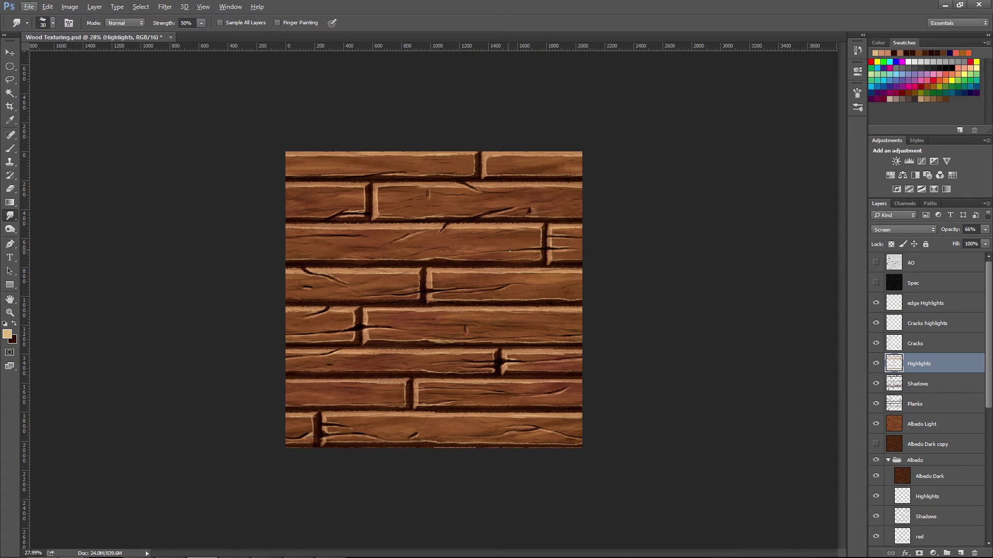
Group the plank layers together into a group named Planks.
left_click(925, 303, "shift")
left_click(915, 404, "shift")
key("ctrl+g")
double_click(914, 299)
type("Planks")
key("Return")
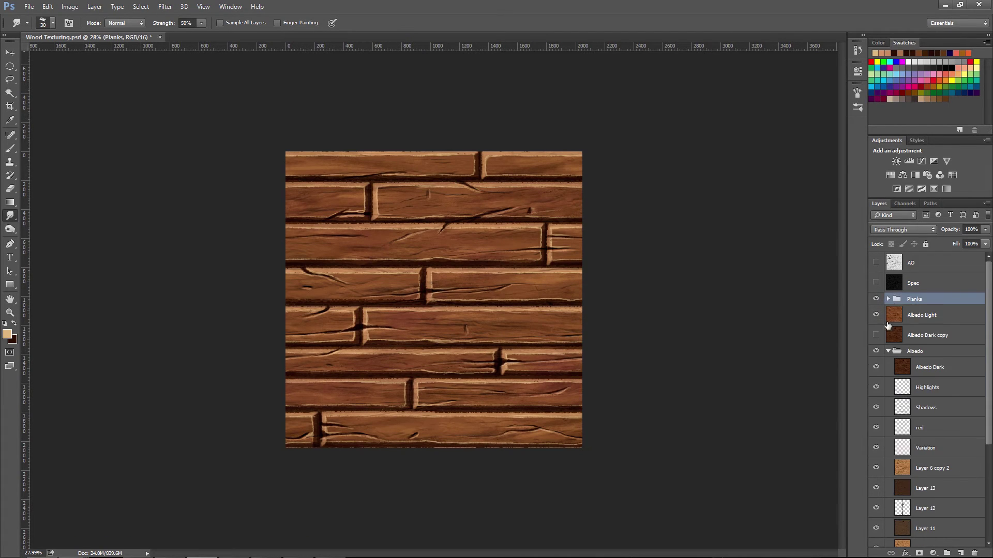
Add a new layer named Nails inside the Planks group.
left_click(888, 299)
left_click(960, 553)
double_click(926, 315)
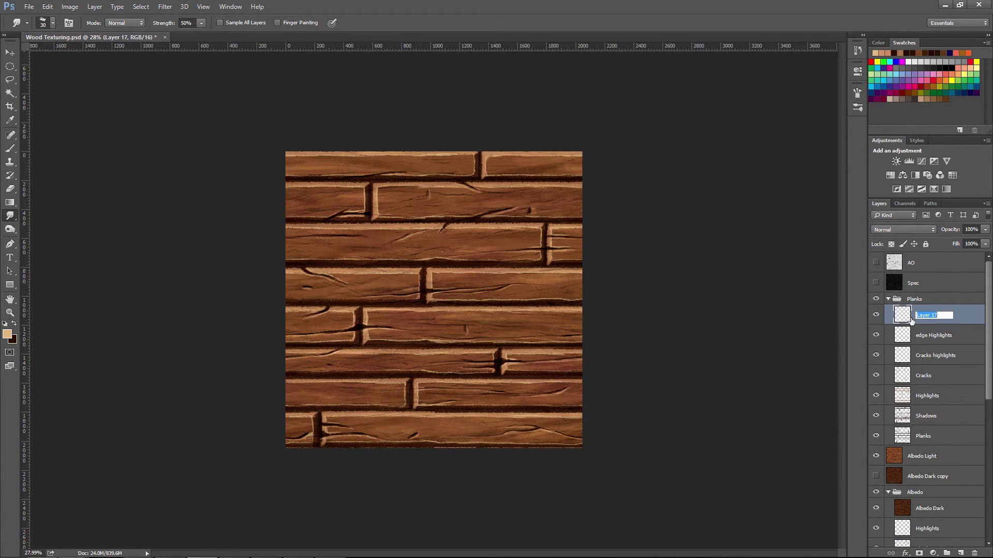
type("ls")
key("Return")
Fill a large circular selection over the planks with mid grey.
key("m")
left_click_drag(300, 159, 548, 408)
left_click(945, 59)
key("alt+BackSpace")
Shade the circle's lower right with a large dark soft brush on a new layer.
key("b")
left_click(47, 23)
key("Escape")
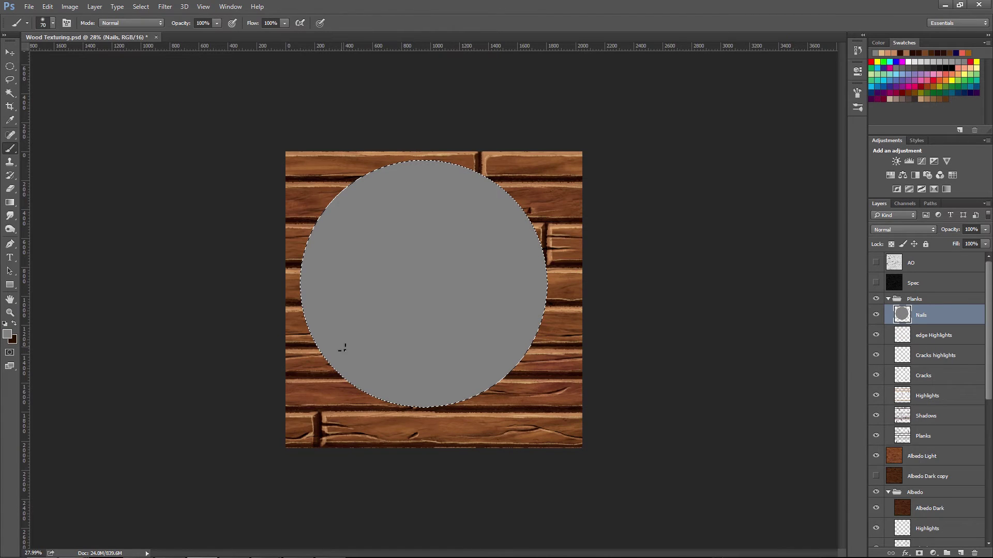
left_click(961, 554)
left_click(925, 67)
key("bracketright")
key("bracketright")
key("bracketright")
left_click_drag(517, 372, 393, 393)
left_click_drag(522, 352, 517, 217)
left_click_drag(507, 290, 497, 207)
left_click_drag(362, 336, 499, 292)
Brighten the sphere's upper left with light grey on a new Screen layer.
left_click(960, 553)
key("shift+alt+s")
left_click(885, 52)
left_click_drag(336, 222, 414, 197)
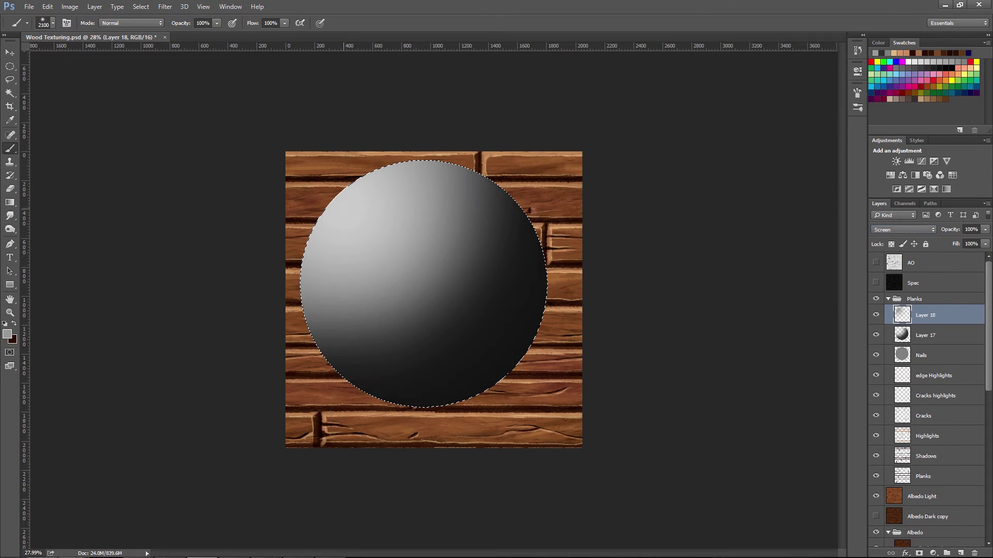
Add another empty layer, fit the image in view and set brush size 63.
key("ctrl+shift+alt+n")
key("bracketleft")
key("bracketleft")
key("ctrl+0")
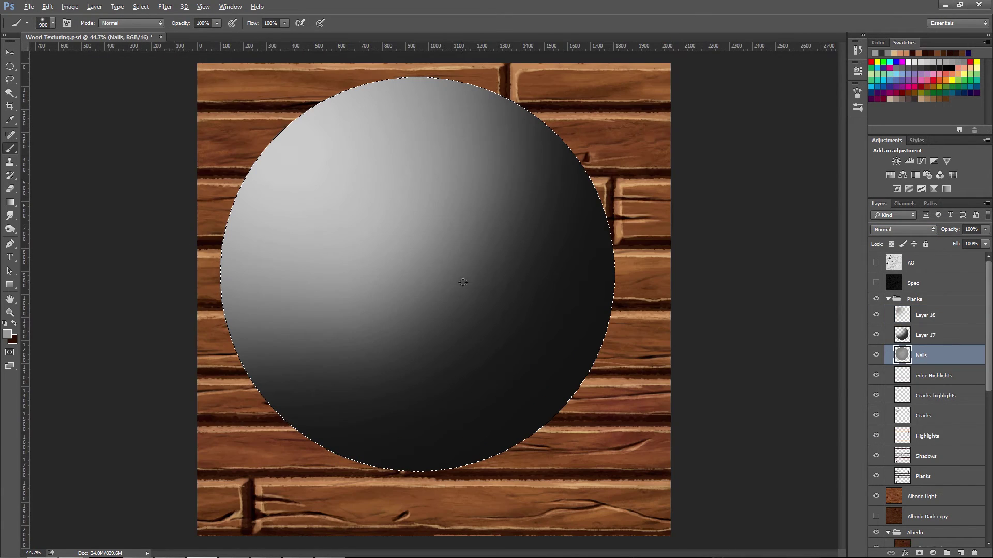
left_click(53, 23)
left_click(64, 364)
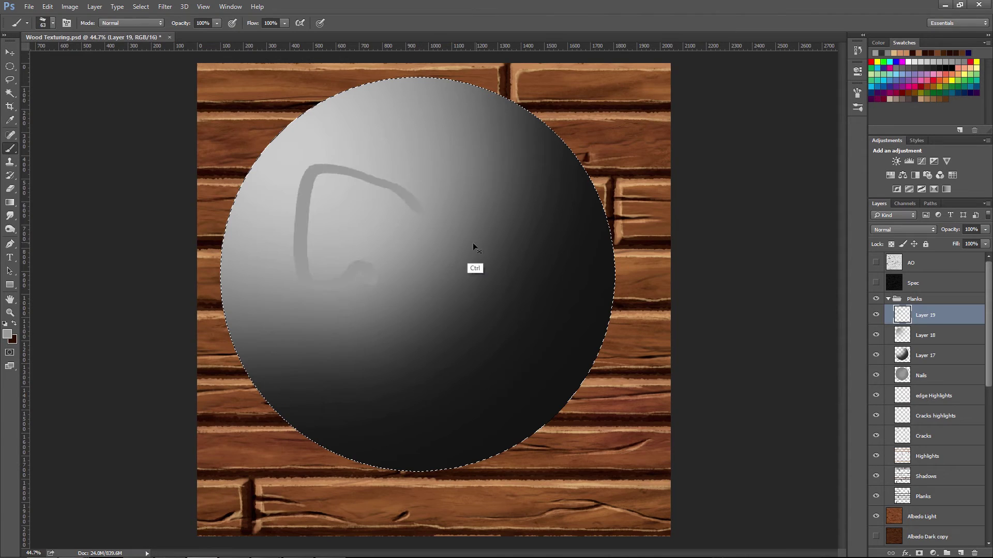
Merge the four nail layers into one layer named Nail.
left_click(934, 382)
left_click(925, 315, "shift")
key("ctrl+e")
double_click(920, 315)
type("Nail")
key("Return")
key("v")
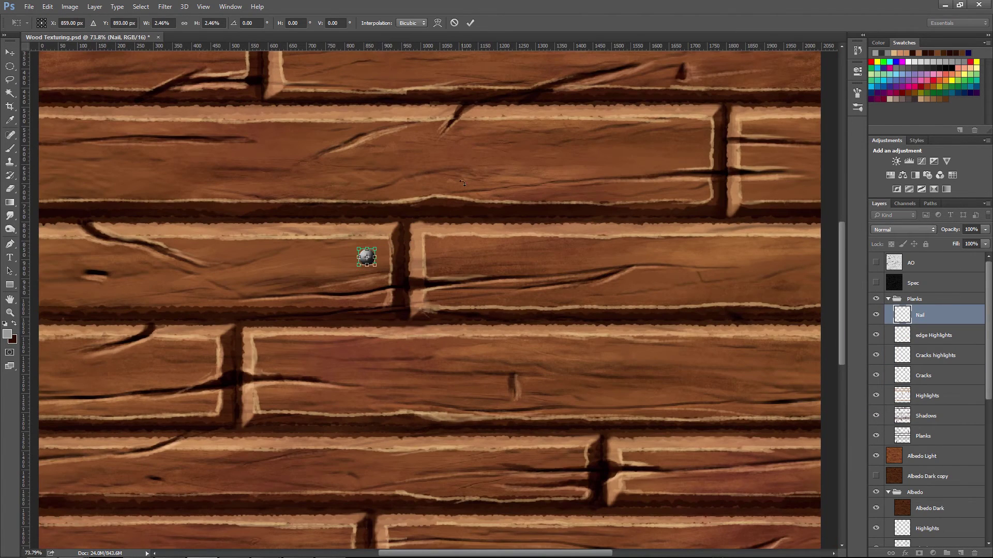
Create a black nail-shaped shadow blob on a new layer beneath the Nail layer.
left_click(960, 553)
key("ctrl+bracketleft")
left_click(902, 315, "ctrl")
key("b")
left_click(367, 267)
left_click(876, 315)
key("ctrl+t")
key("Return")
left_click(876, 315)
Soften the nail shadow with Gaussian Blur.
left_click(165, 6)
left_click(326, 150)
left_click(572, 140)
left_click(165, 7)
left_click(326, 150)
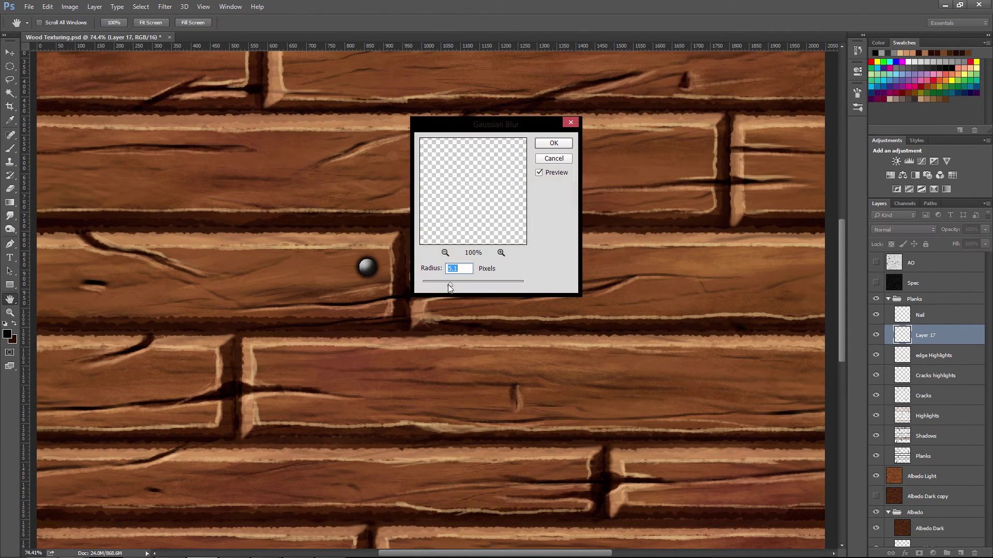
left_click(553, 143)
Paint bright streaks across the nail head on a new Color Dodge layer.
left_click(921, 315)
key("b")
scroll(360, 291, "up", 3)
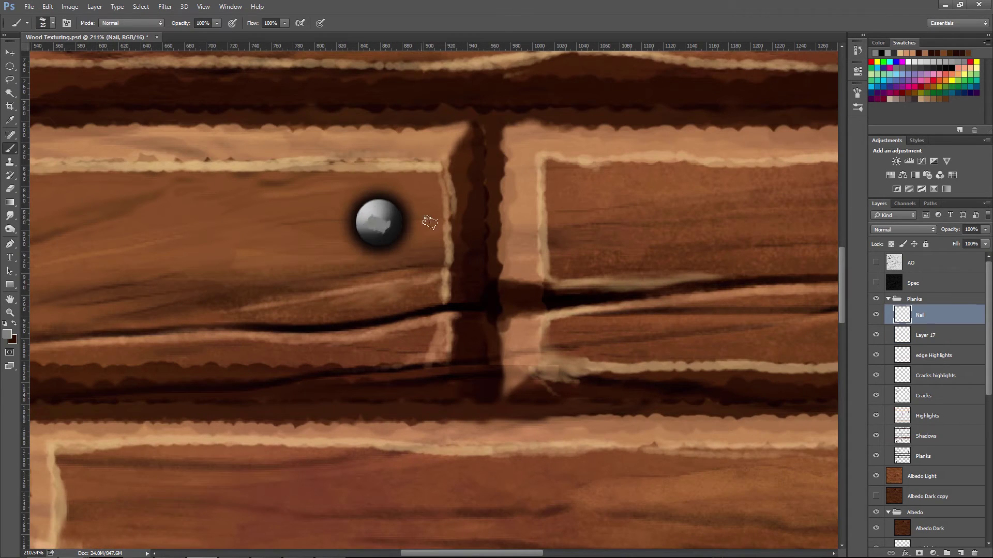
key("ctrl+shift+alt+n")
left_click_drag(376, 234, 408, 228)
key("shift+alt+d")
Erase streak paint outside the nail using an inverted selection.
left_click(140, 6)
left_click(150, 45)
key("e")
left_click(140, 6)
left_click(150, 50)
key("b")
Blur the streaks with Gaussian Blur and pick a soft eraser brush.
scroll(377, 227, "down", 3, "alt")
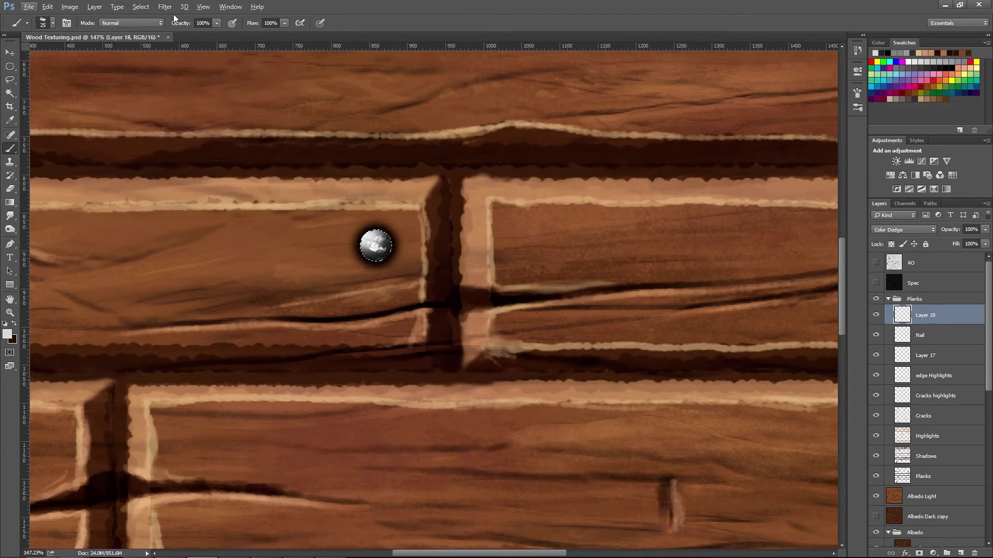
left_click(165, 6)
left_click(181, 18)
key("Return")
key("e")
scroll(540, 239, "up", 3, "alt")
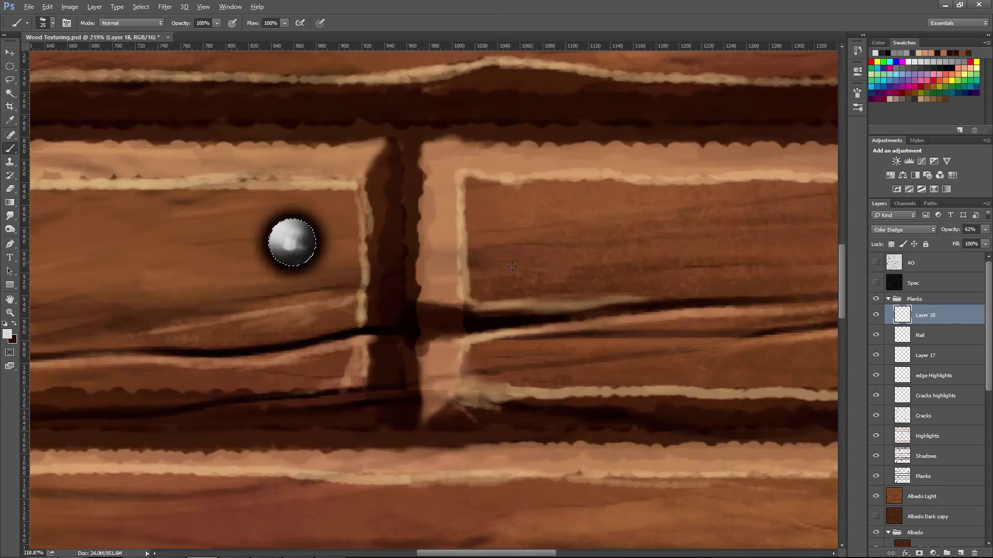
left_click(52, 22)
Stroke a white ring around the nail on a new layer.
left_click(47, 7)
left_click(52, 162)
left_click(564, 149)
key("e")
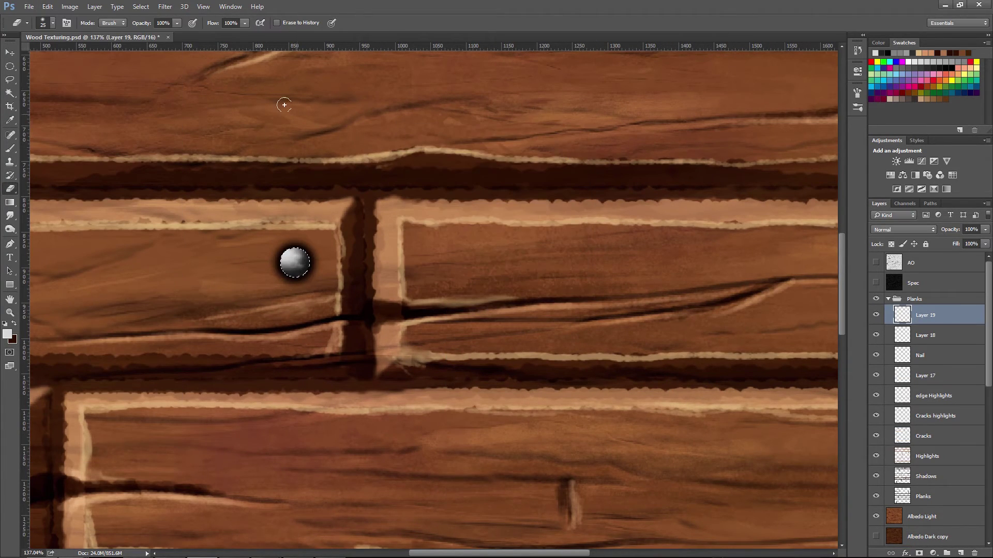
Redo the ring as a dark stroke around the nail and set its layer to Multiply.
left_click(47, 6)
left_click(51, 165)
left_click(461, 176)
key("Return")
key("Return")
left_click(47, 6)
left_click(51, 165)
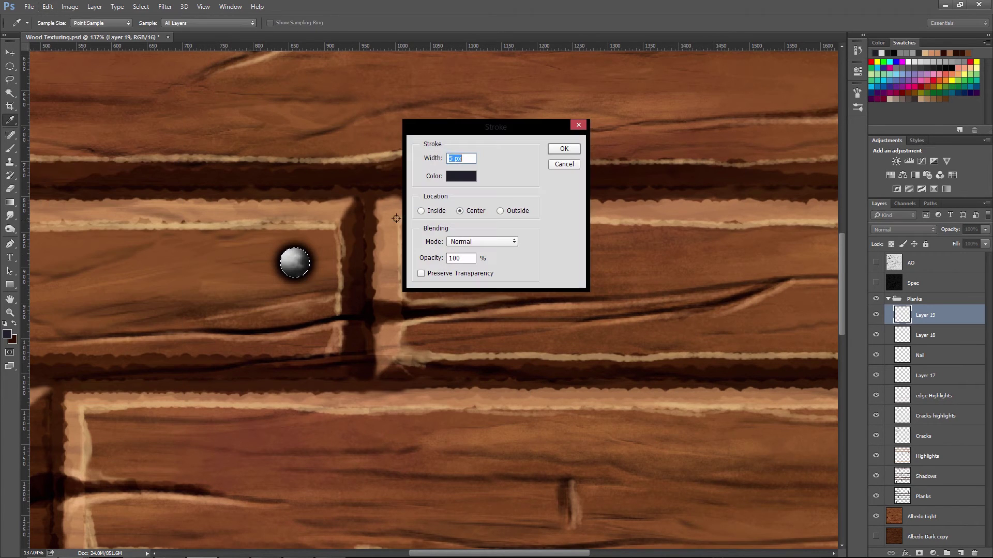
key("Return")
left_click(902, 230)
left_click(902, 247)
Blur the dark ring with Gaussian Blur and show the Nail layer again.
left_click(165, 6)
left_click(331, 188)
key("Return")
left_click(920, 335)
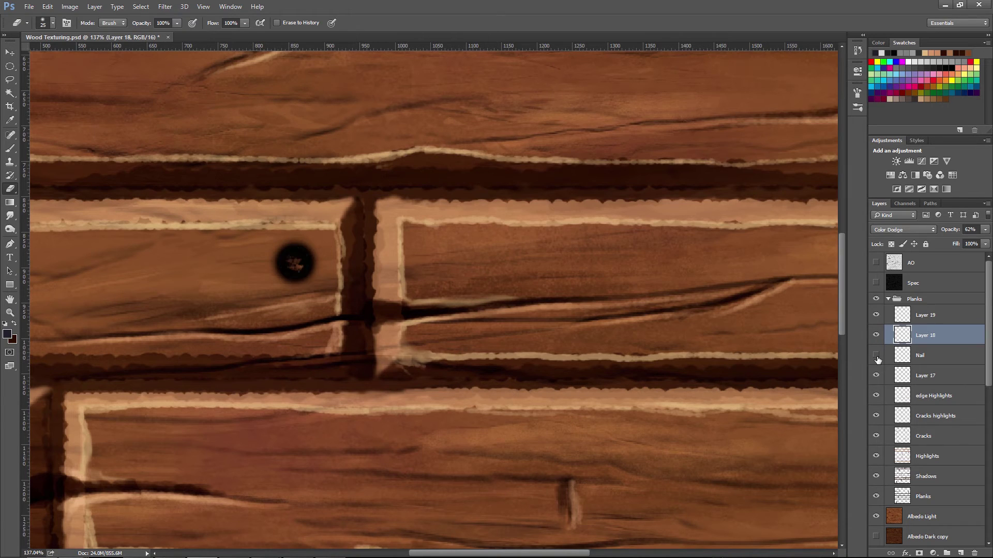
left_click(876, 355)
Rename the shadow and streak layers to Nail shadow and Nail Surf variation.
double_click(941, 376)
key("Escape")
type("w")
double_click(931, 335)
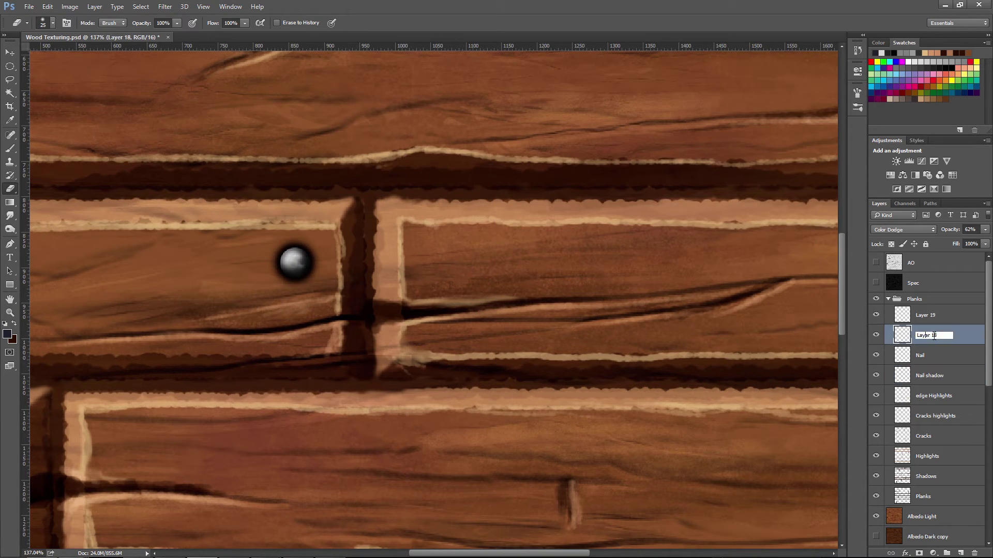
type("Surf variationNail")
left_click(928, 316)
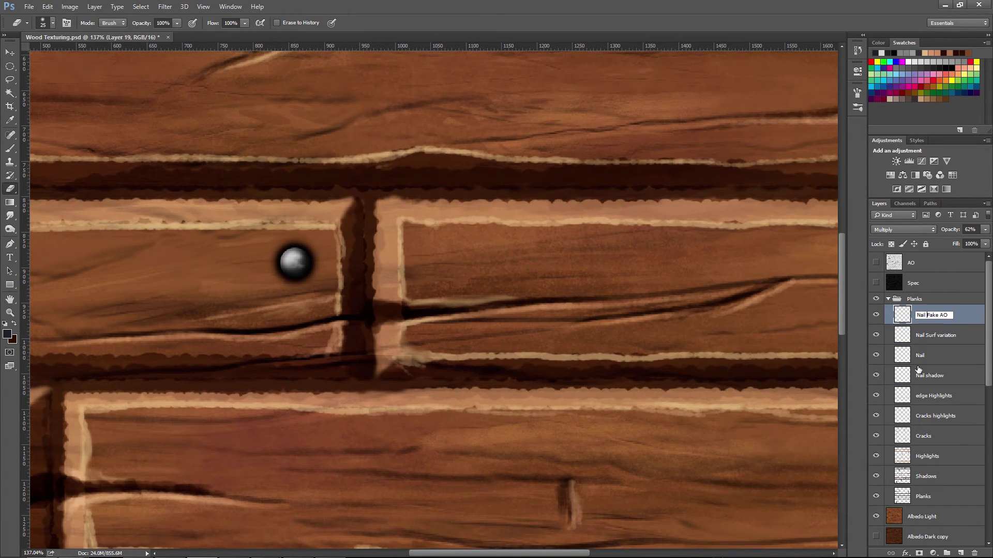
Move the four nail layers out of the Planks group and group them as Nail.
left_click(918, 370)
key("ctrl+0")
left_click(941, 314, "shift")
right_click(941, 315)
left_click_drag(941, 314, 920, 297)
key("ctrl+g")
Hide Nail Fake AO and stamp the visible nail into a new merged layer.
left_click(926, 315)
left_click(876, 315)
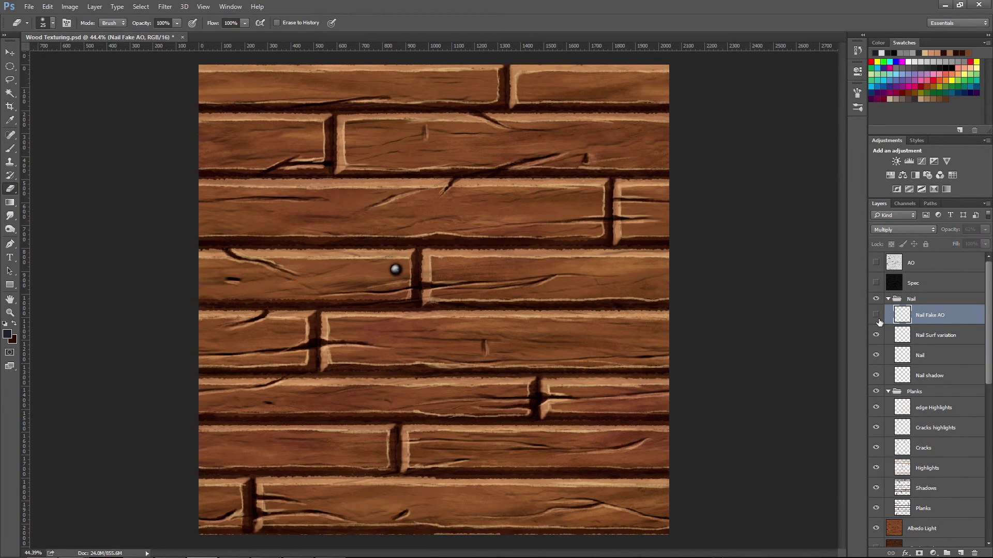
key("ctrl+shift+alt+e")
left_click(876, 315, "alt")
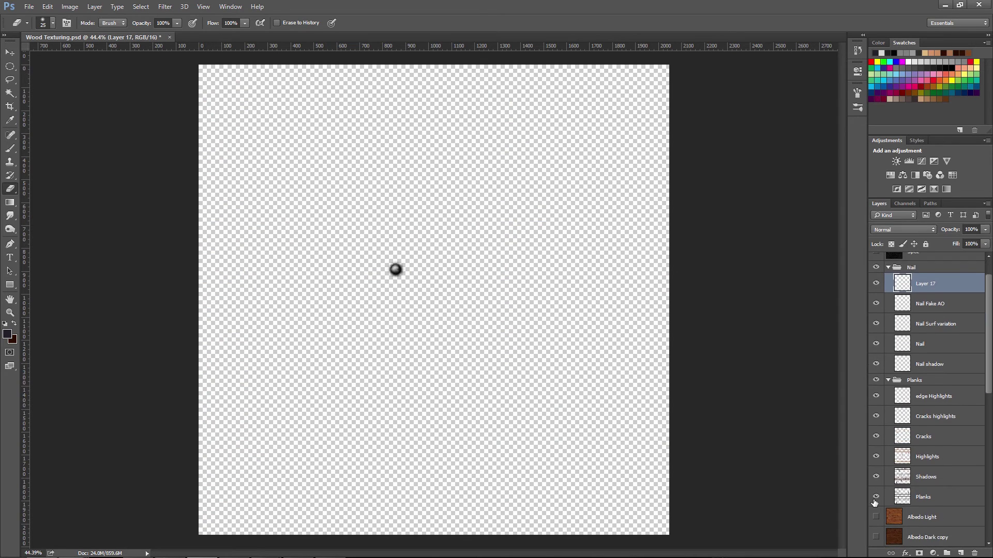
left_click(876, 412)
Transform the merged nail into position on its plank joint.
scroll(343, 217, "up", 3)
key("ctrl+t")
left_click_drag(343, 217, 336, 266)
key("Return")
Duplicate the nail and align the copy under the first to form a pair.
key("v")
key("e")
key("v")
key("ctrl+t")
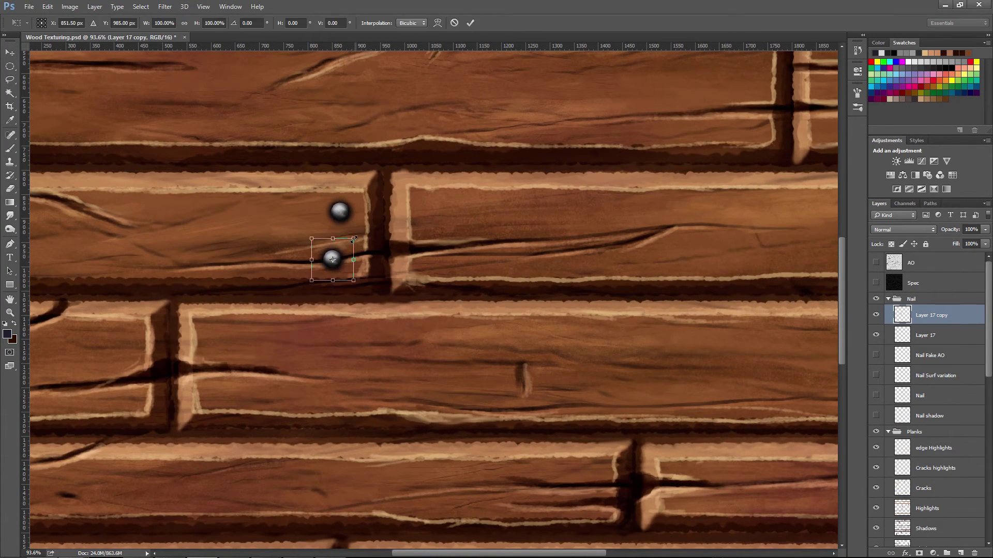
key("Return")
scroll(354, 256, "down", 5)
scroll(391, 306, "down", 2)
scroll(393, 325, "up", 4)
mouse_move(393, 330)
left_mouse_down()
mouse_move(505, 271)
mouse_move(504, 305)
left_mouse_up()
Alt-drag nail pairs onto the bottom-left, upper-left, top and right plank joints.
scroll(495, 321, "down", 4)
mouse_move(439, 288)
left_mouse_down()
mouse_move(302, 333)
mouse_move(295, 358)
left_mouse_up()
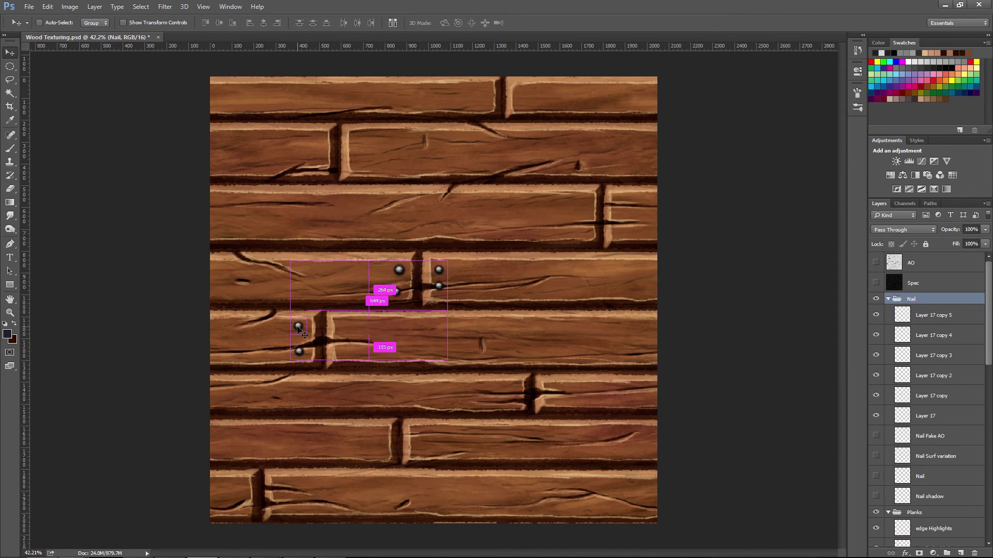
left_click(925, 336)
left_click_drag(398, 270, 315, 141)
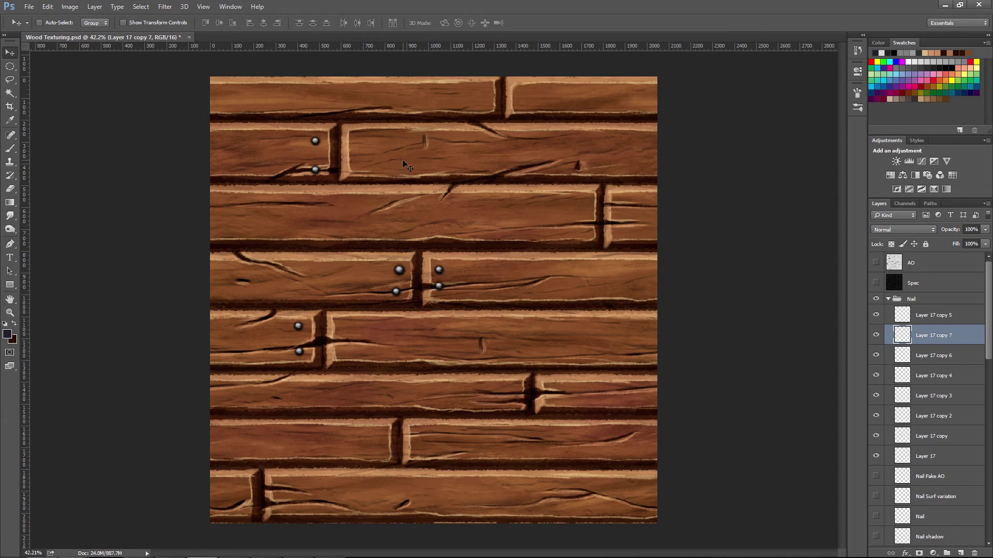
left_click_drag(395, 141, 361, 141)
mouse_move(457, 207)
left_mouse_down()
mouse_move(509, 77)
mouse_move(534, 126)
left_mouse_up()
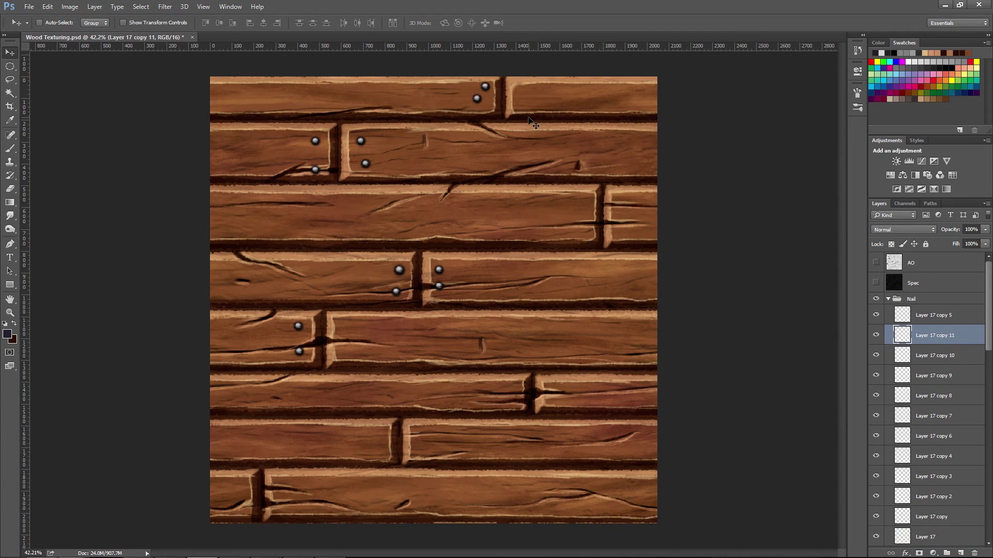
left_click_drag(611, 296, 645, 271)
mouse_move(645, 272)
left_mouse_down()
mouse_move(645, 296)
mouse_move(561, 429)
mouse_move(600, 427)
left_mouse_up()
scroll(576, 424, "up", 3)
left_click_drag(612, 386, 613, 378)
Copy further nail pairs onto the left plank, bottom plank and another joint.
mouse_move(482, 426)
left_mouse_down()
mouse_move(415, 310)
mouse_move(417, 331)
left_mouse_up()
scroll(482, 426, "down", 3)
left_click_drag(411, 305, 357, 305)
mouse_move(416, 329)
left_mouse_down()
mouse_move(350, 329)
mouse_move(223, 406)
left_mouse_up()
left_click_drag(358, 305, 177, 385)
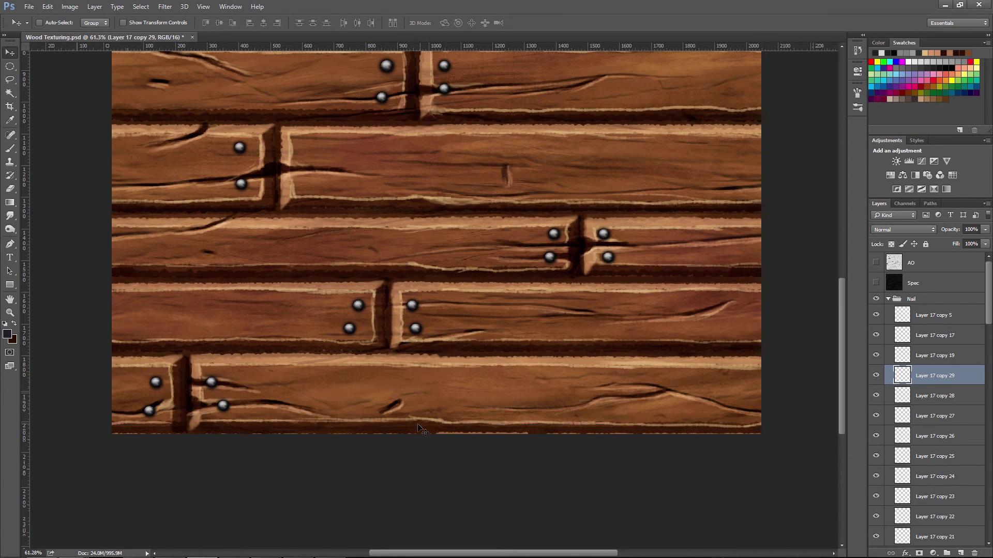
scroll(422, 430, "up", 3)
scroll(615, 228, "down", 2)
left_click_drag(595, 238, 615, 227)
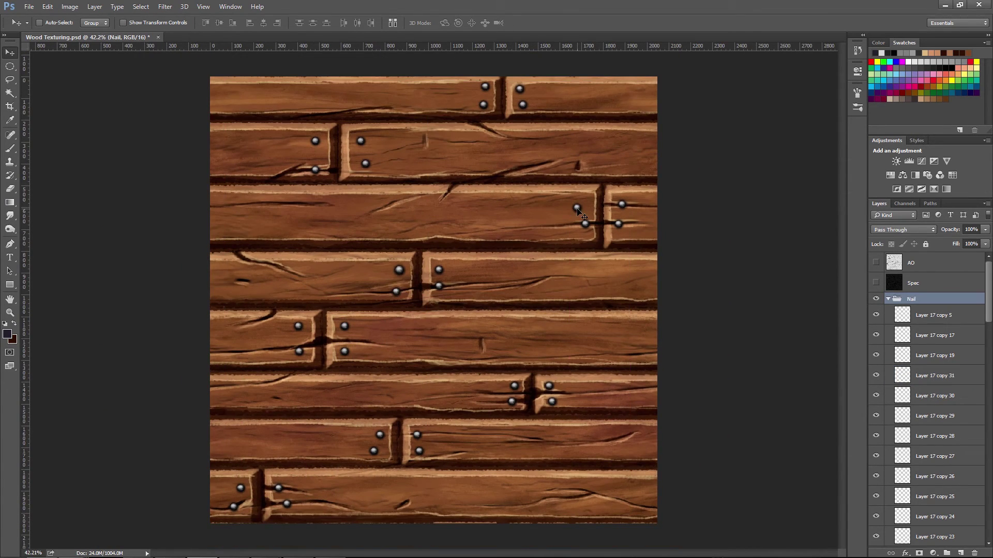
scroll(465, 325, "down", 2)
scroll(522, 385, "up", 3)
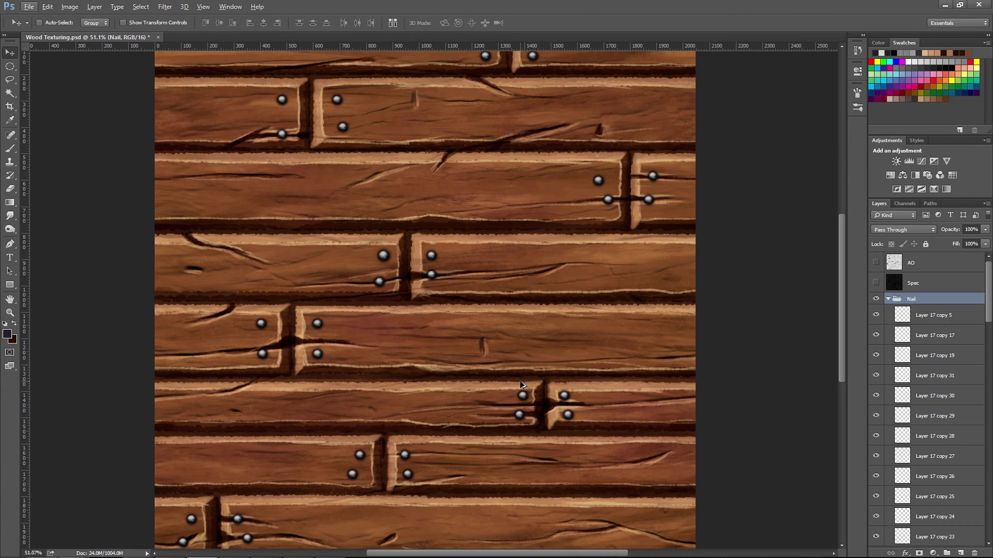
Reposition a stray nail onto its joint and select the whole range of nail copy layers.
left_click(383, 255, "ctrl")
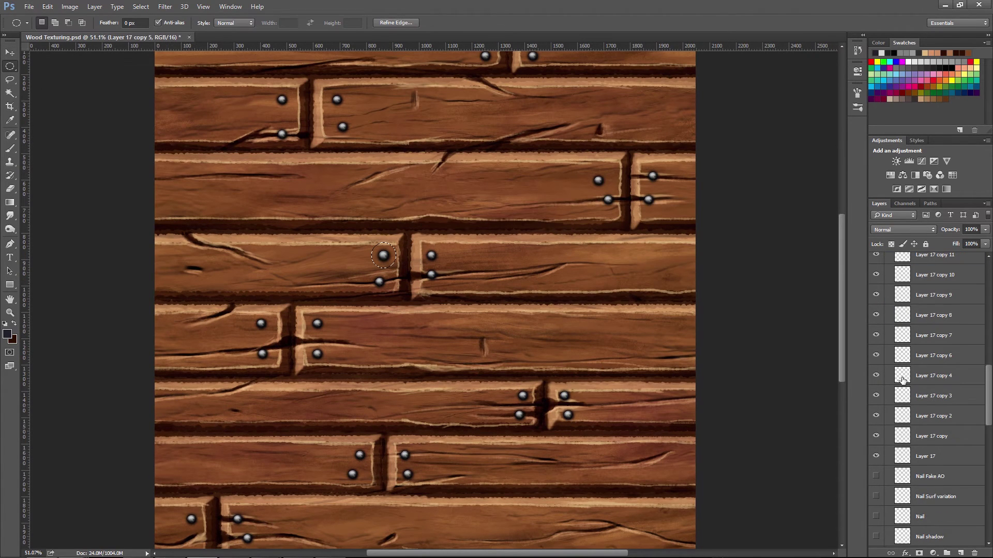
left_click_drag(383, 256, 370, 300)
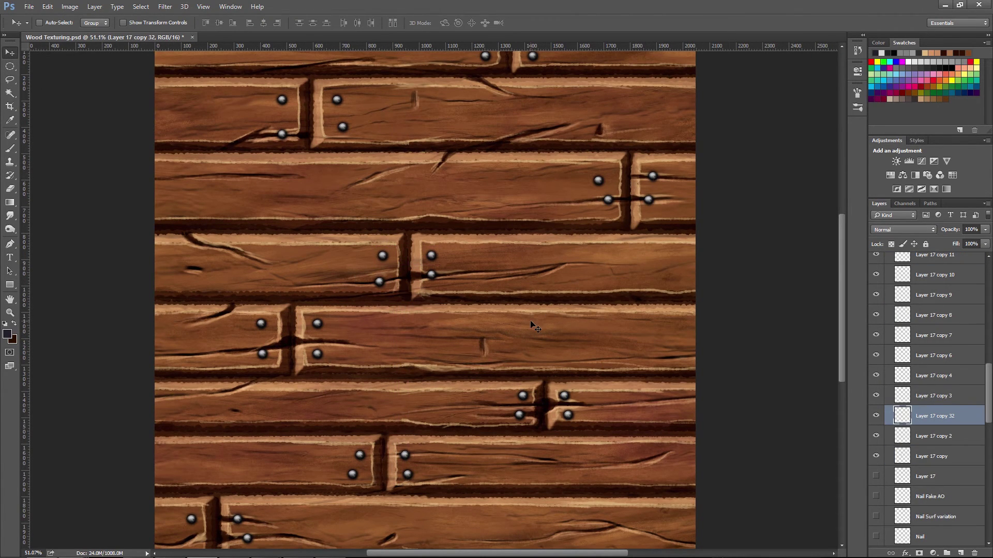
scroll(532, 324, "down", 1)
key("m")
scroll(931, 362, "up", 3)
left_click(941, 314, "shift")
right_click(924, 413)
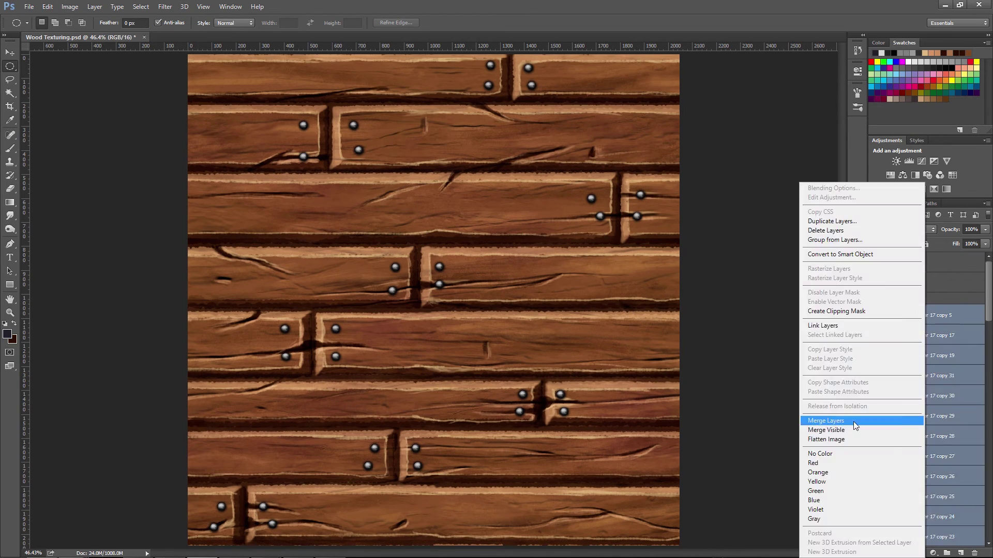
Merge the nail copies into one layer named All Nails.
left_click(856, 424)
double_click(927, 316)
type("All Nails")
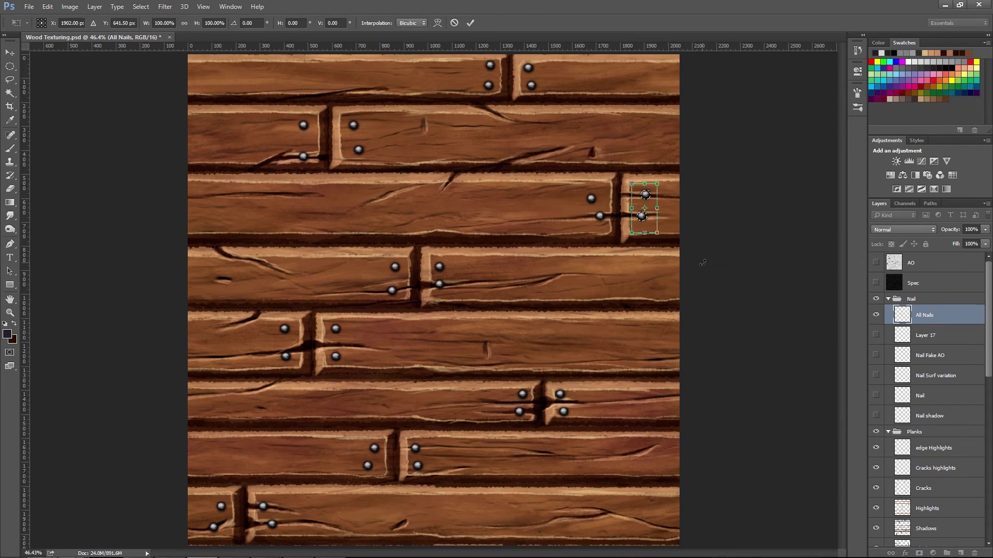
scroll(696, 272, "down", 1)
Paste a stamped copy of the texture into a new document and tile it 2×2.
left_click(29, 6)
key("Return")
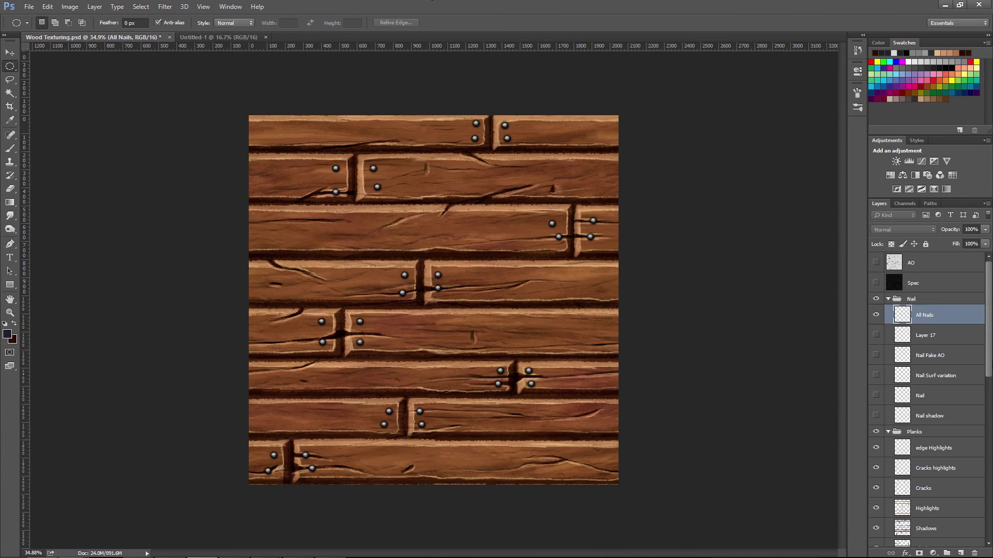
key("ctrl+shift+alt+e")
key("v")
mouse_move(413, 259)
left_mouse_down()
mouse_move(403, 193)
mouse_move(378, 187)
left_mouse_up()
left_click_drag(378, 187, 555, 187)
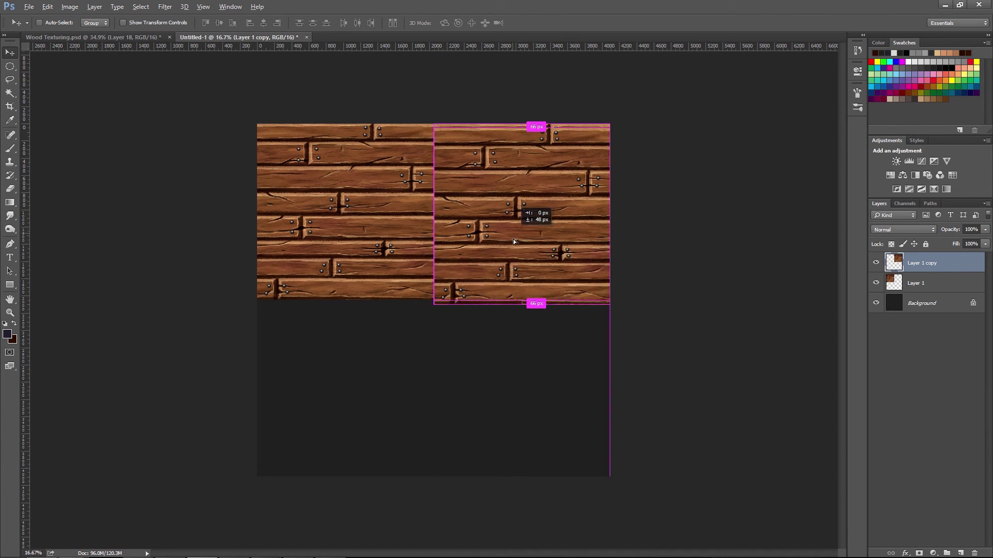
left_click_drag(432, 204, 432, 381)
left_click_drag(569, 206, 568, 384)
Brush a light highlight along a plank edge on a Screen-blended layer.
left_click(75, 40)
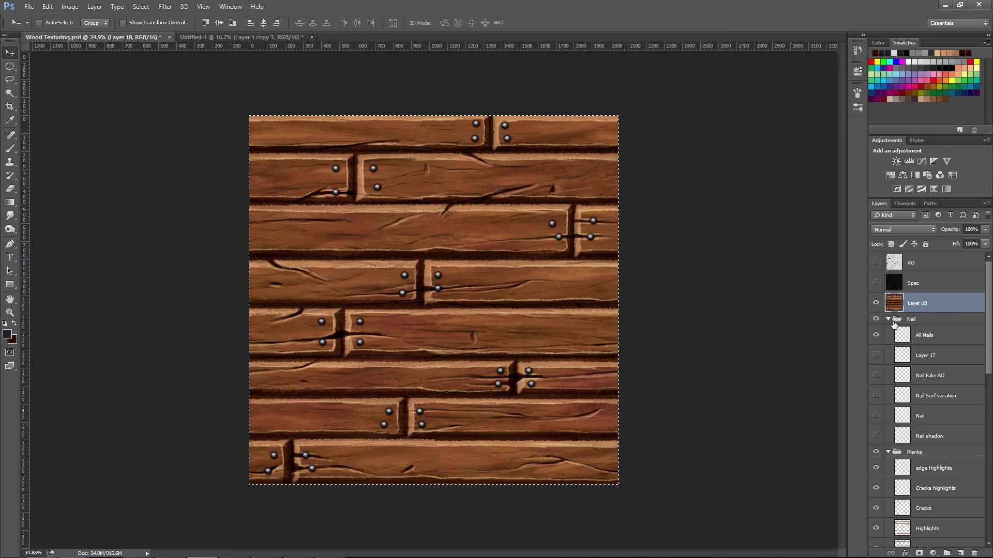
key("b")
scroll(529, 323, "up", 3)
left_click_drag(685, 310, 569, 310)
left_click(904, 229)
left_click(899, 319)
scroll(655, 339, "down", 2)
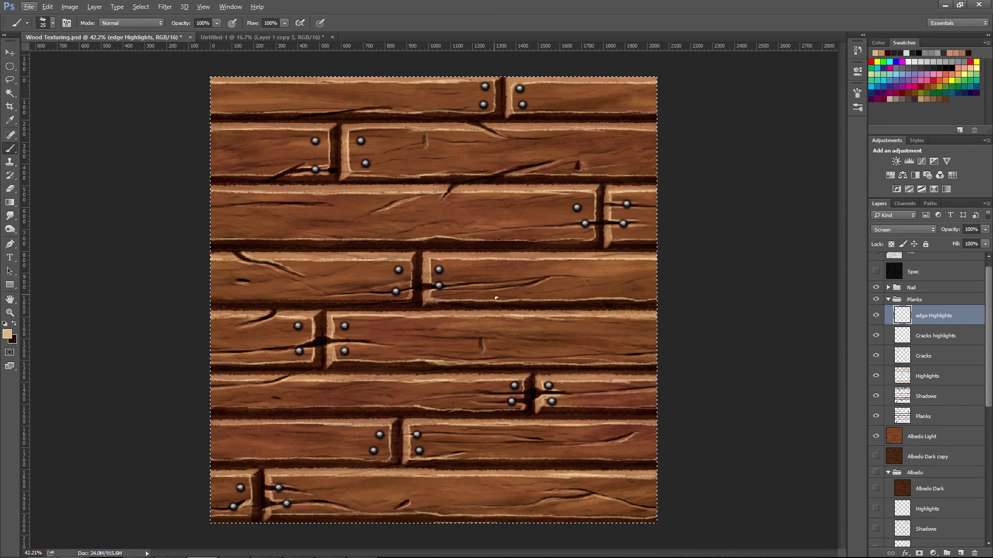
left_click(888, 300)
Collapse the Albedo group and paint dark crack streaks beside the nails.
left_click(888, 363)
left_click(876, 326)
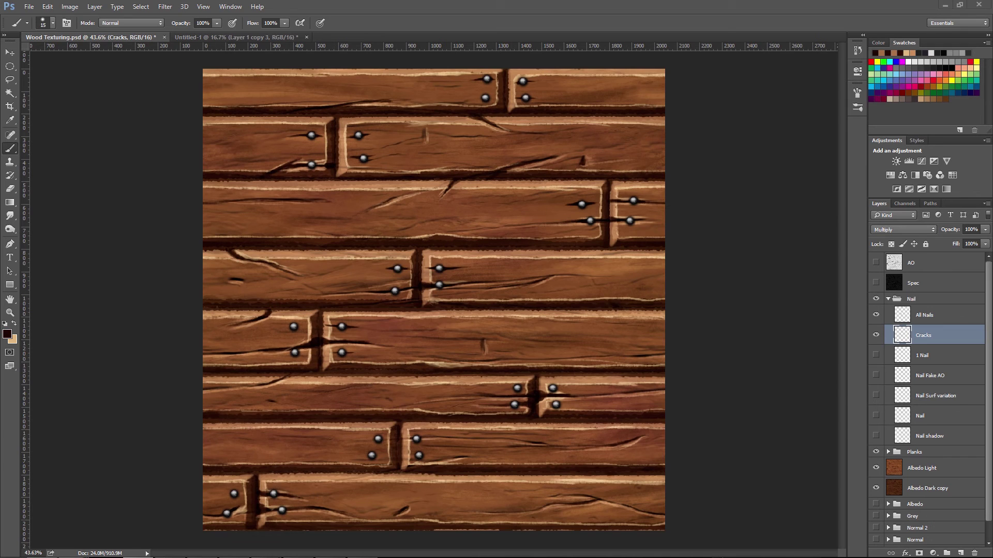
scroll(411, 300, "up", 3)
scroll(402, 189, "up", 2)
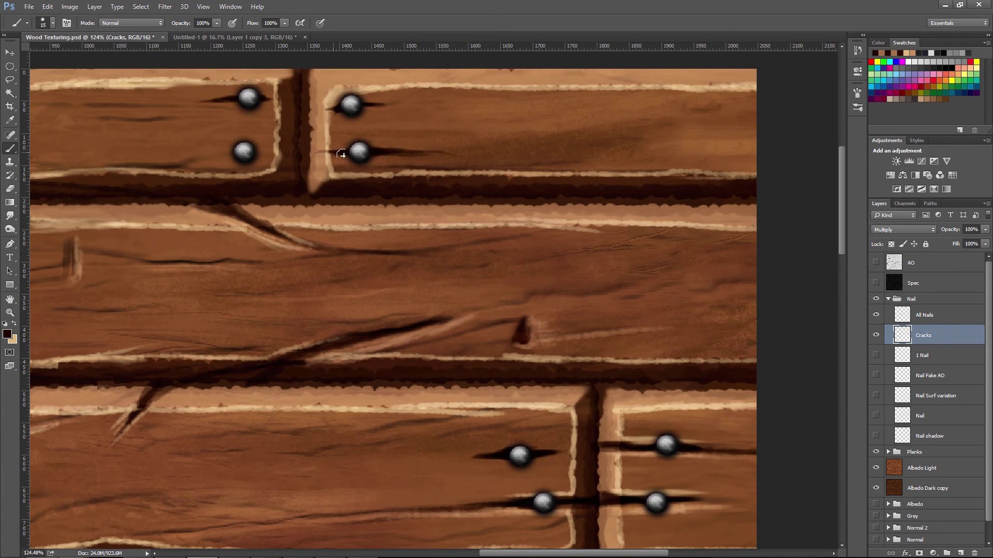
left_click_drag(341, 154, 317, 152)
left_click_drag(234, 153, 179, 157)
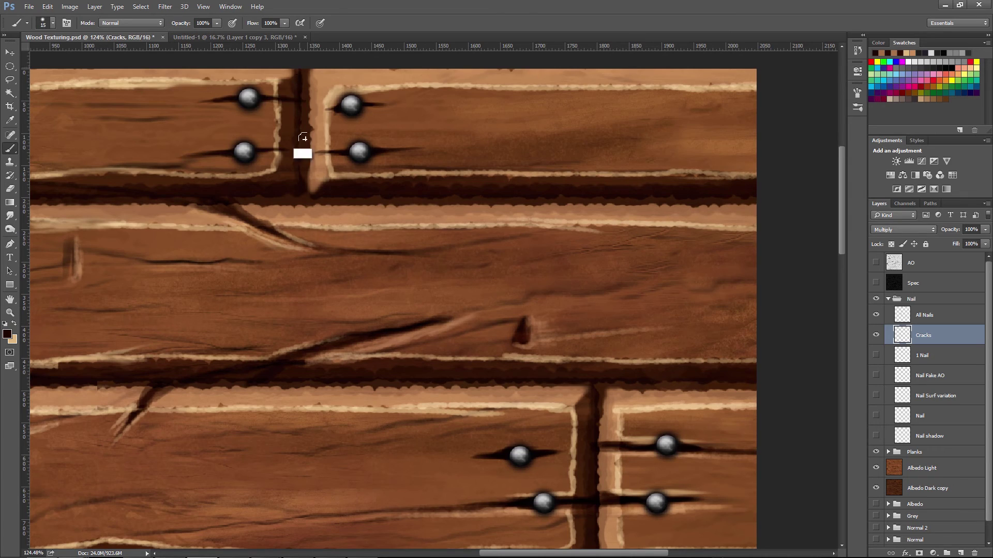
mouse_move(179, 332)
left_mouse_down()
mouse_move(160, 273)
mouse_move(98, 258)
mouse_move(336, 216)
left_mouse_up()
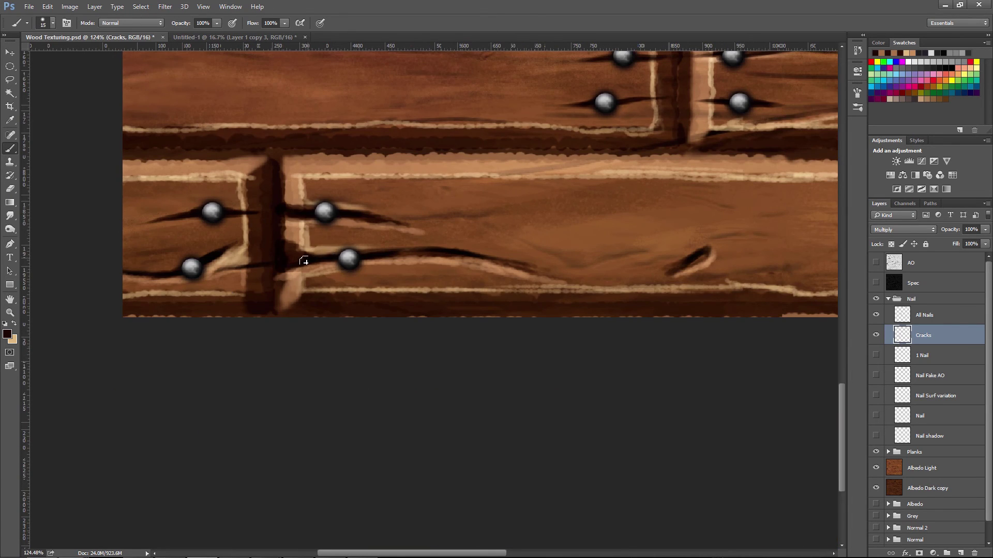
Stamp all visible layers into merged Layer 17 above the Nail group.
key("ctrl+minus")
key("ctrl+minus")
key("ctrl+0")
key("ctrl+alt+shift+e")
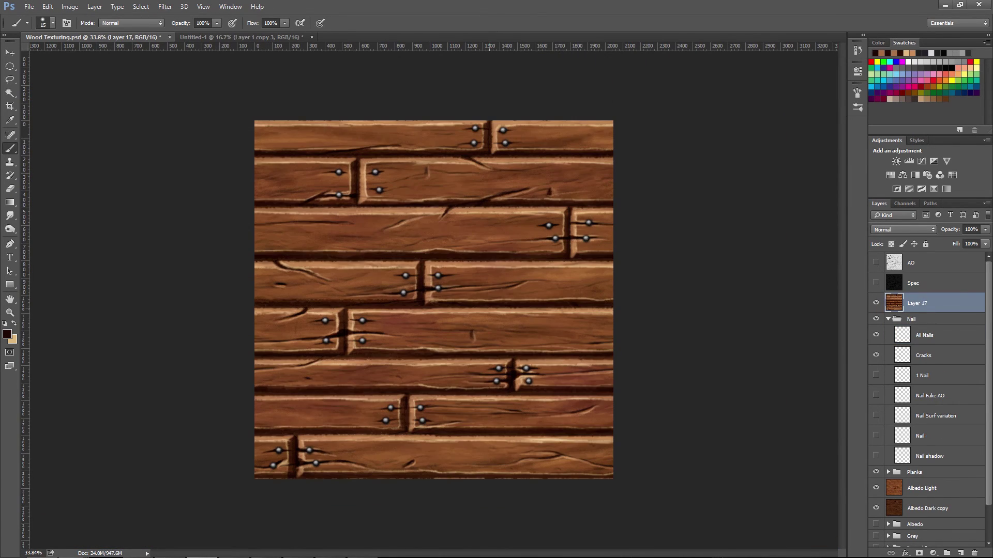
Save the texture and preview an Offset to check for seams.
key("ctrl+s")
key("ctrl+alt+f")
key("Escape")
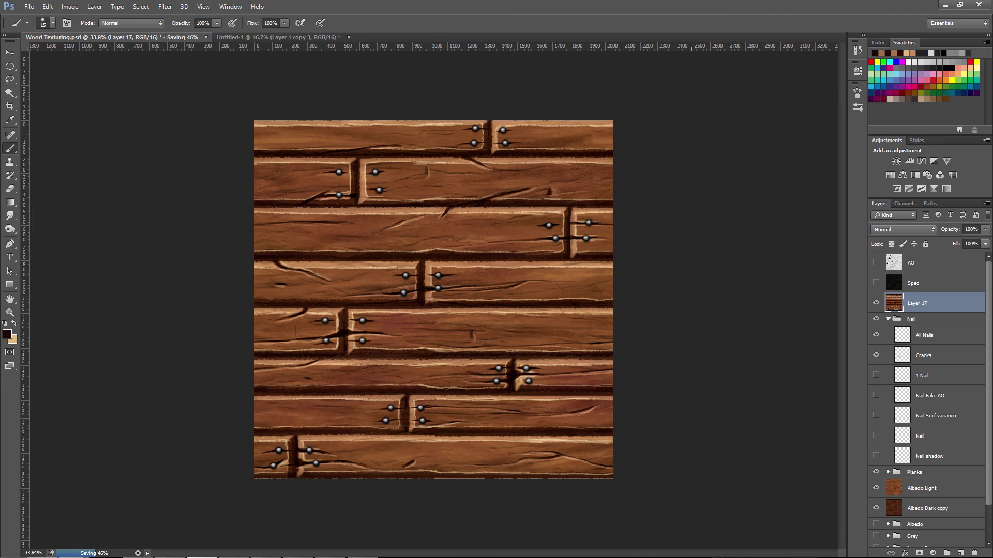
Brighten several plank rows with a smaller Dodge brush.
left_click(960, 554)
left_click(51, 215)
left_click(971, 553)
key("bracketleft")
key("bracketleft")
left_click_drag(258, 230, 532, 230)
left_click_drag(367, 331, 484, 331)
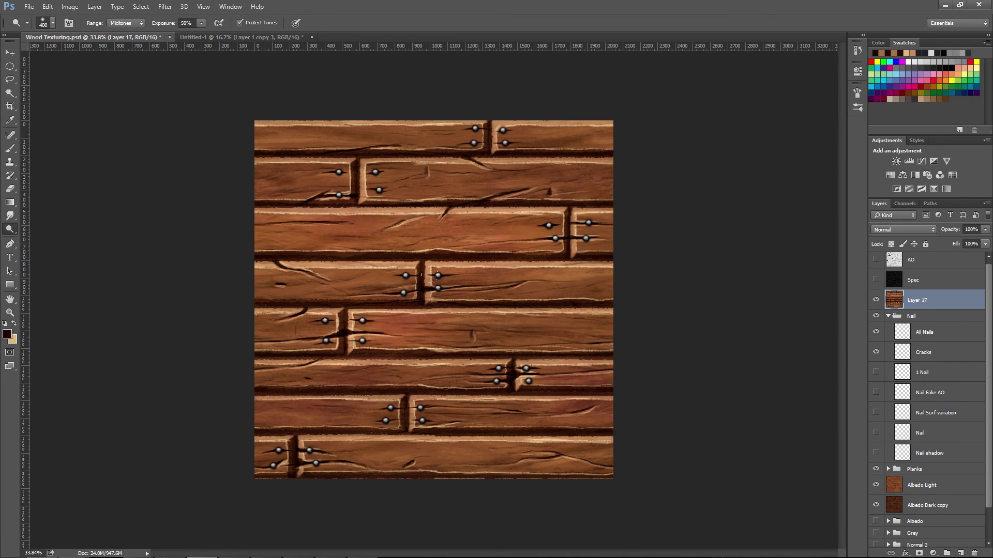
left_click_drag(398, 414, 274, 413)
key("ctrl+alt+z")
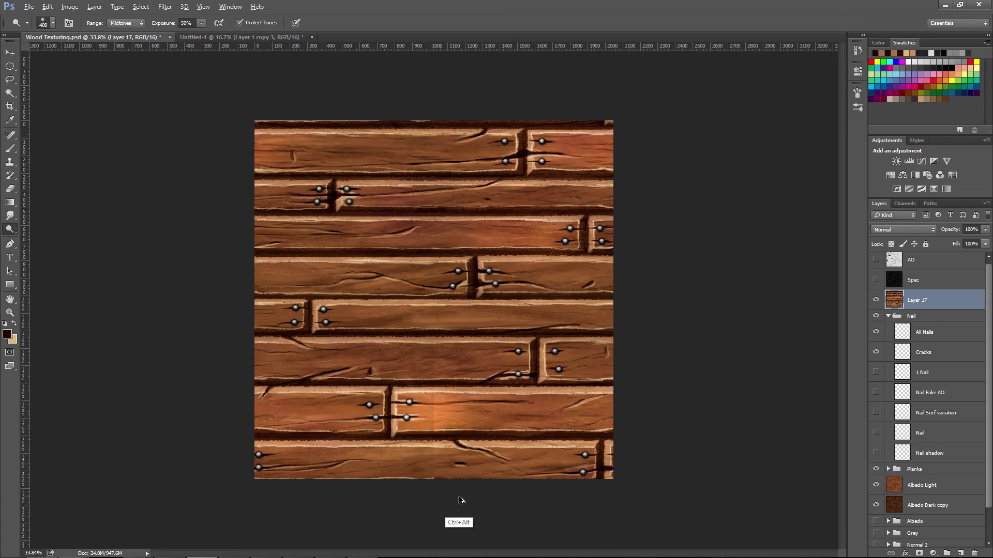
key("ctrl+alt+z")
key("ctrl+alt+z")
left_click_drag(430, 282, 527, 281)
left_click_drag(409, 180, 362, 180)
left_click_drag(396, 420, 311, 420)
Offset-check the seams and compare the texture before and after brightening.
key("ctrl+f")
key("ctrl+shift+z")
key("ctrl+shift+z")
key("ctrl+shift+z")
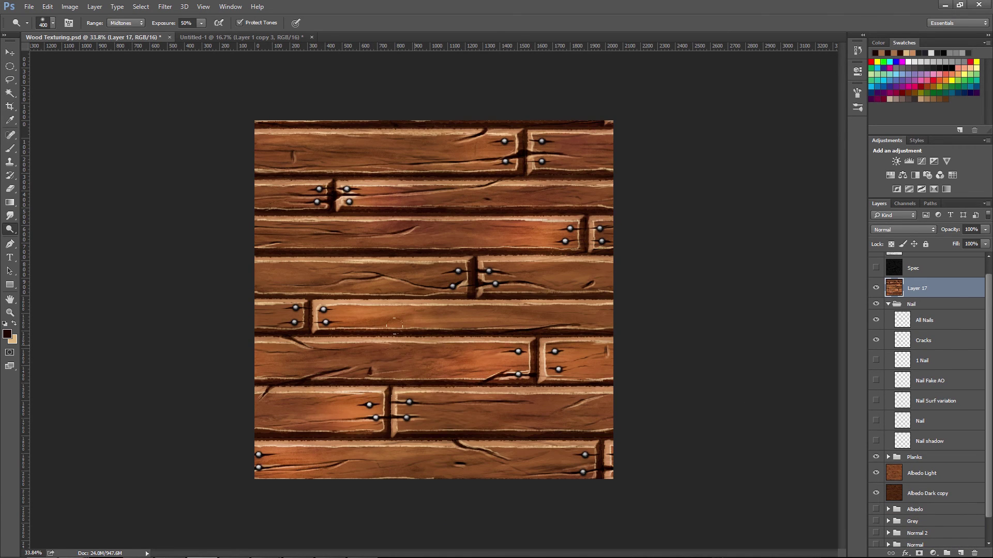
key("ctrl+alt+z")
key("ctrl+alt+z")
key("ctrl+alt+z")
key("ctrl+shift+z")
key("ctrl+alt+z")
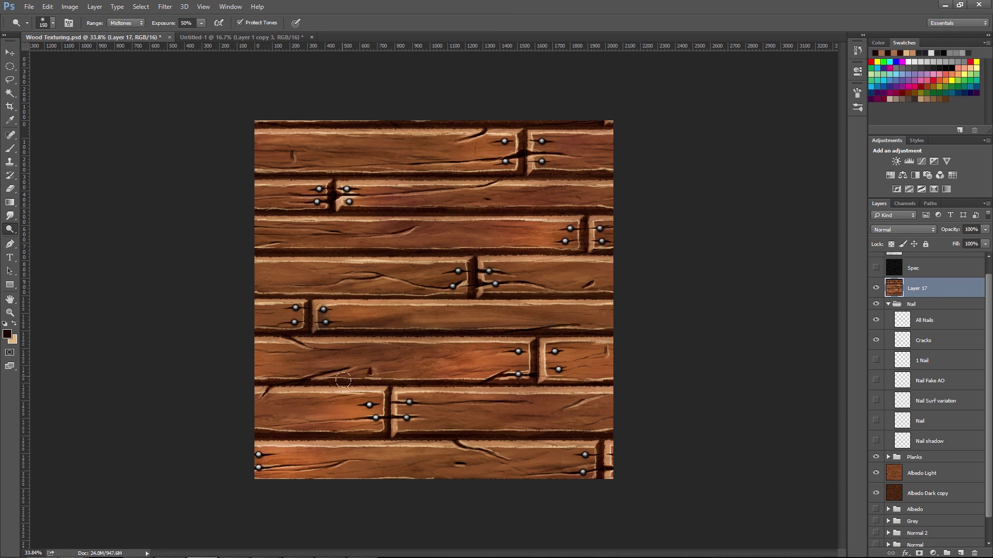
key("ctrl+shift+z")
key("ctrl+shift+z")
key("ctrl+alt+z")
key("ctrl+alt+z")
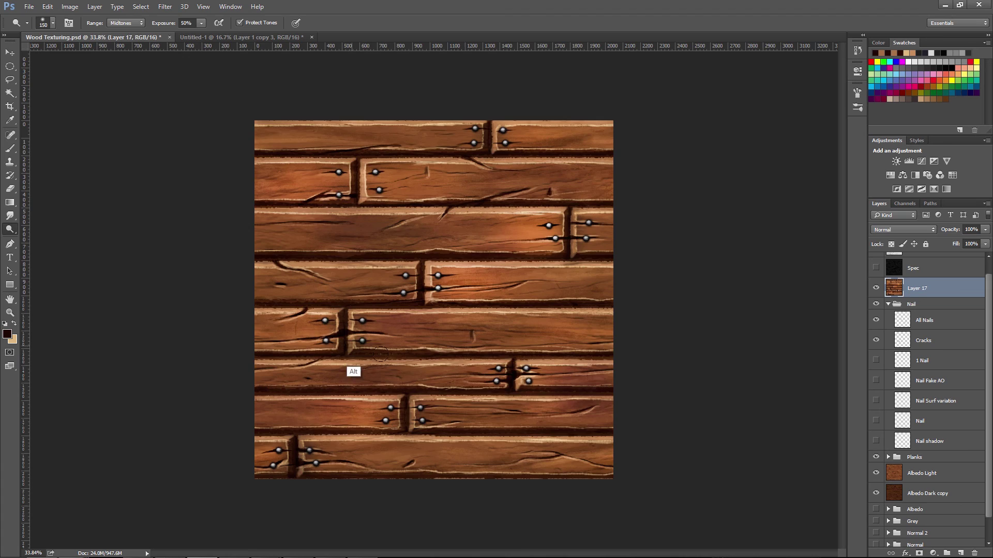
Re-tile the texture copies in the Untitled-1 preview document.
key("ctrl+Tab")
key("v")
left_click_drag(383, 189, 542, 196)
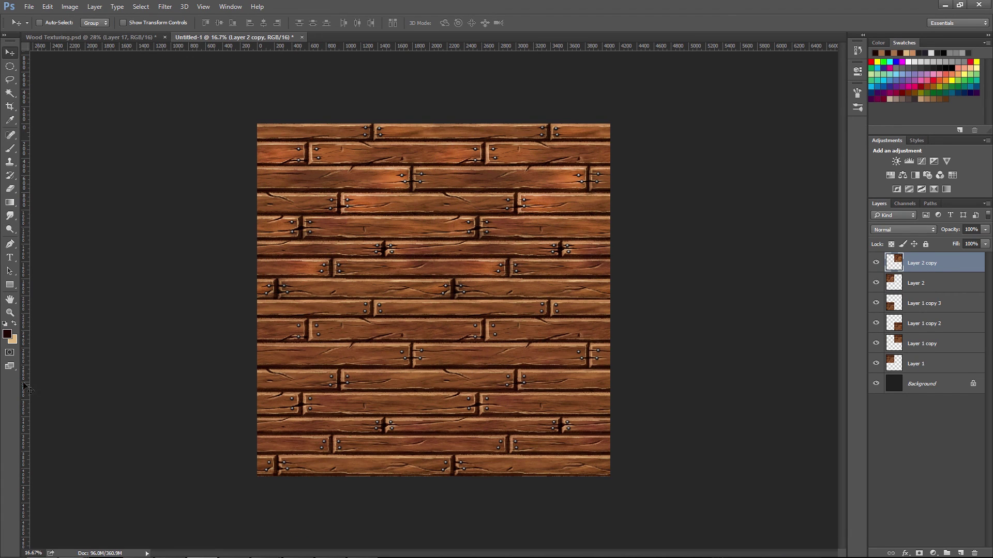
key("ctrl+Tab")
key("o")
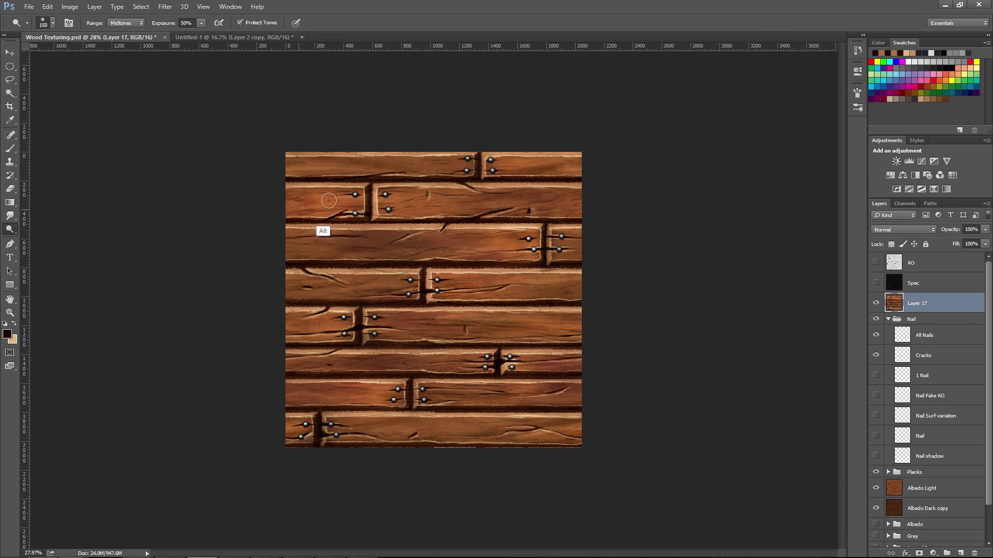
key("ctrl+Tab")
key("v")
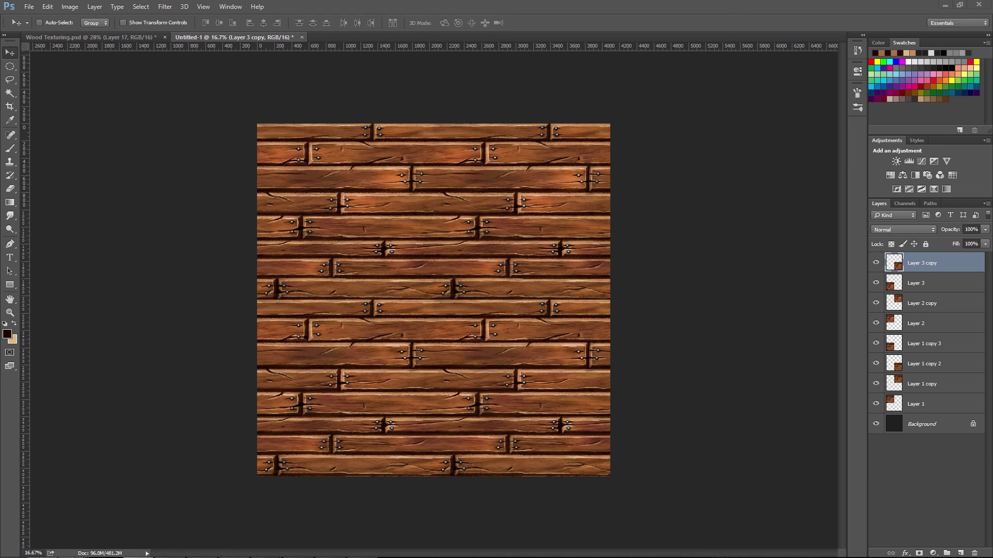
mouse_move(517, 207)
left_mouse_down()
mouse_move(551, 101)
mouse_move(329, 185)
left_mouse_up()
Merge all tile layers and crop the preview into a narrower wide banner.
key("ctrl+alt+a")
key("ctrl+e")
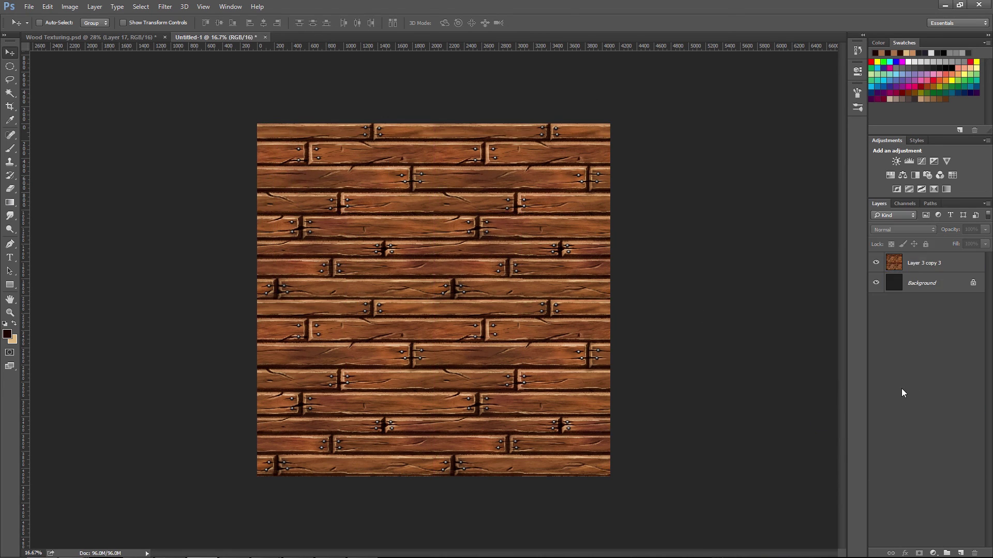
key("c")
left_click_drag(433, 125, 450, 195)
key("Return")
left_click_drag(108, 300, 143, 300)
key("Return")
key("ctrl+shift+alt+n")
Fill a black strip along the bottom edge and add the contact e-mail text on its right.
key("m")
left_click_drag(140, 446, 765, 476)
key("alt+BackSpace")
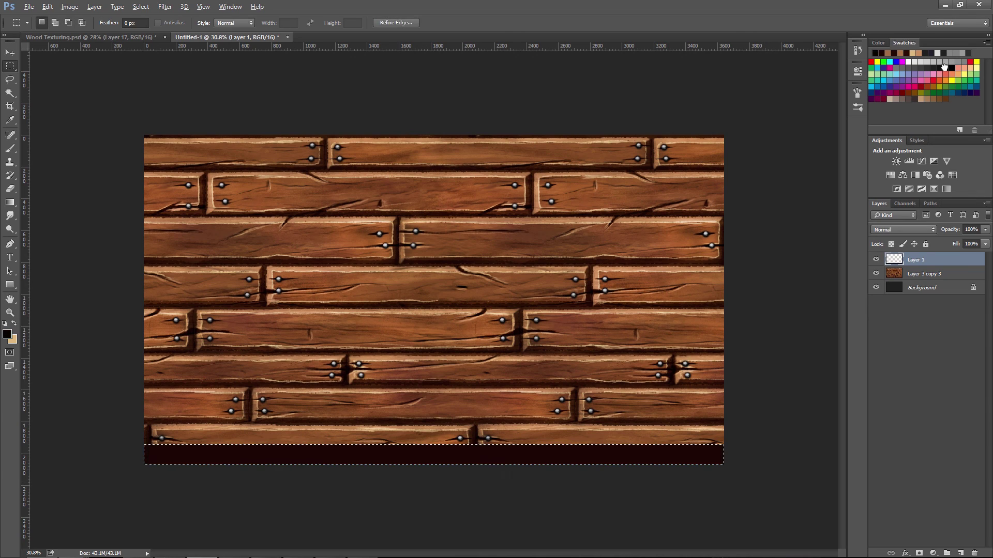
key("ctrl+d")
key("t")
left_click(294, 458)
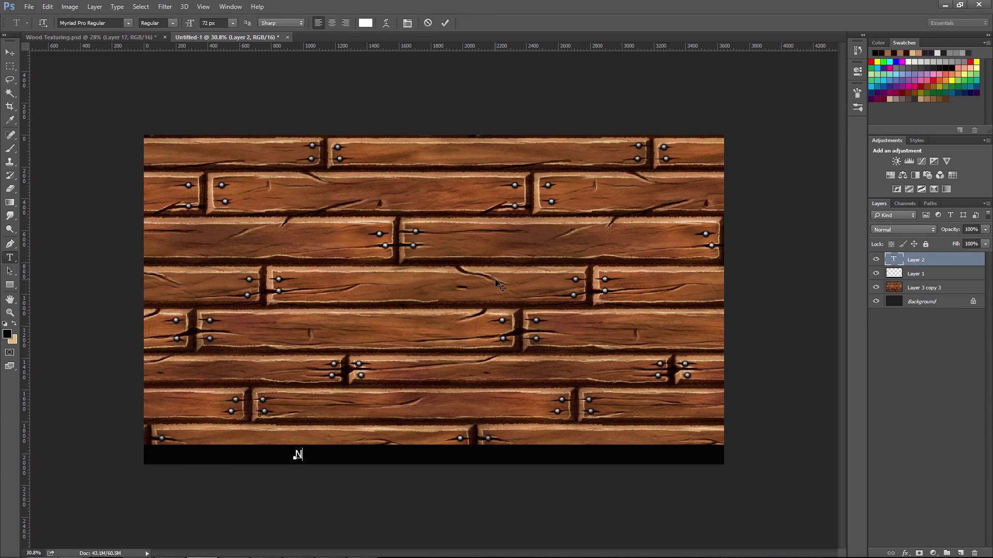
type("m")
left_click_drag(505, 458, 773, 456)
key("ctrl+Return")
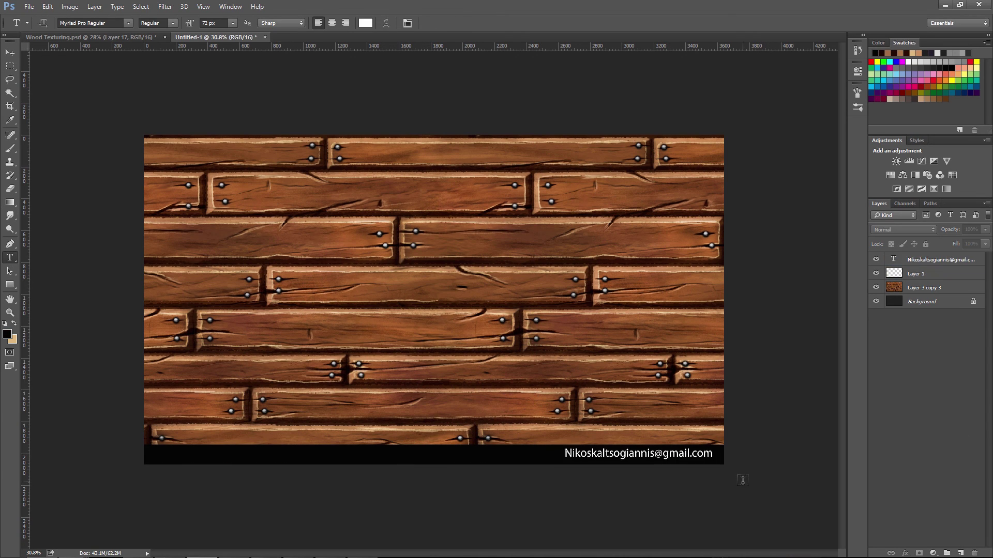
Turn on a Stroke outline layer style for the banner layers.
key("v")
left_click(939, 278)
left_click(960, 553)
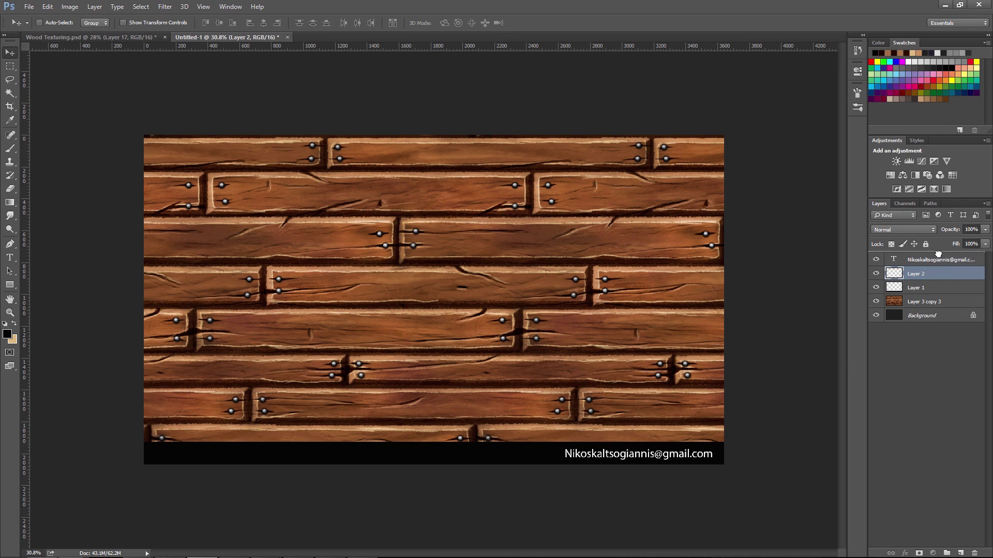
double_click(946, 259)
left_click(513, 185)
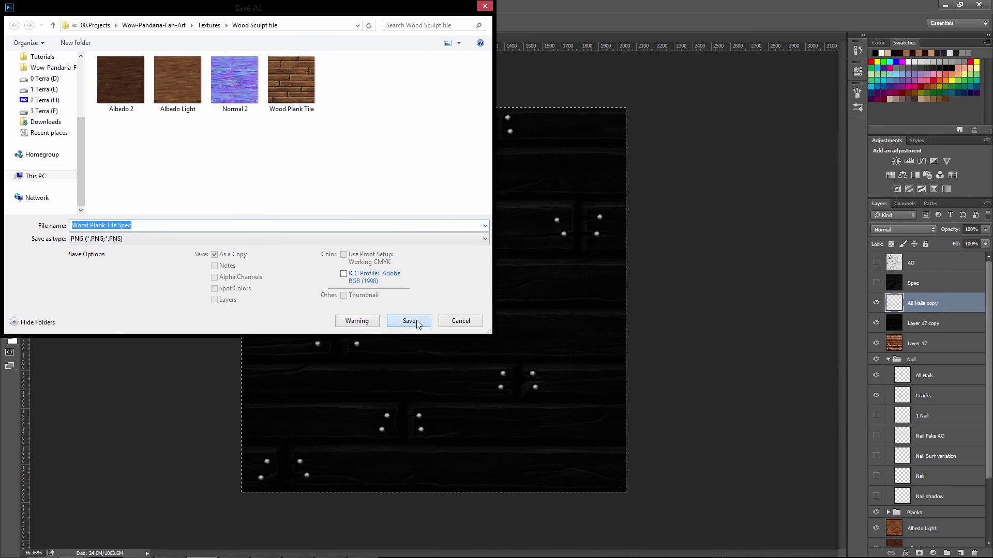
Save the specular map as PNG 'Wood Plank Tile Spec' and hide the specular layers.
left_click(408, 321)
key("Return")
left_click_drag(875, 303, 876, 323)
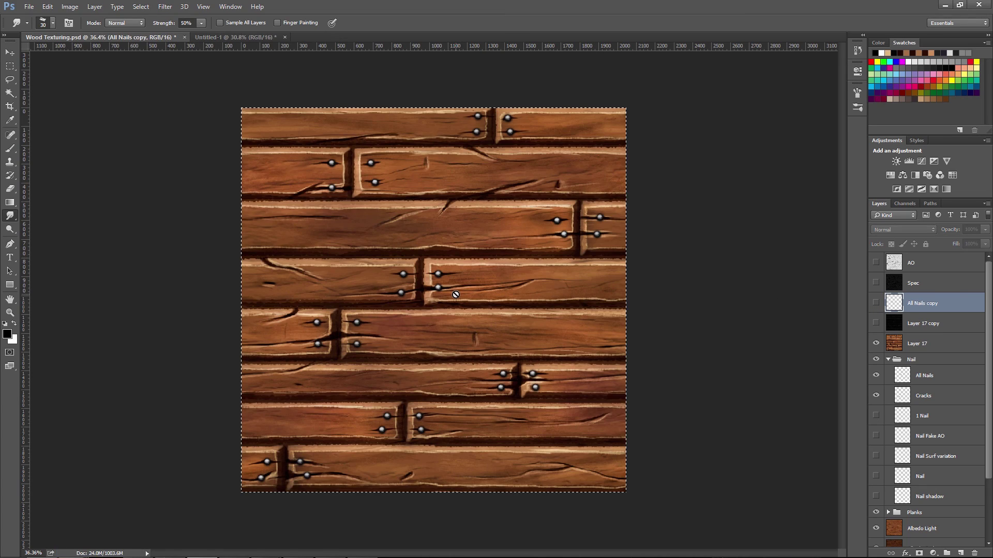
left_click(12, 553)
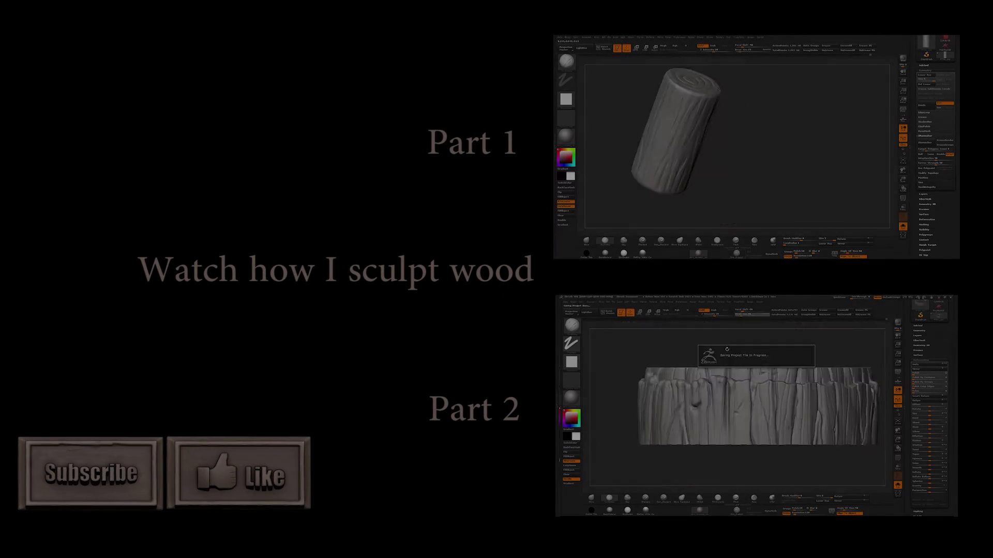